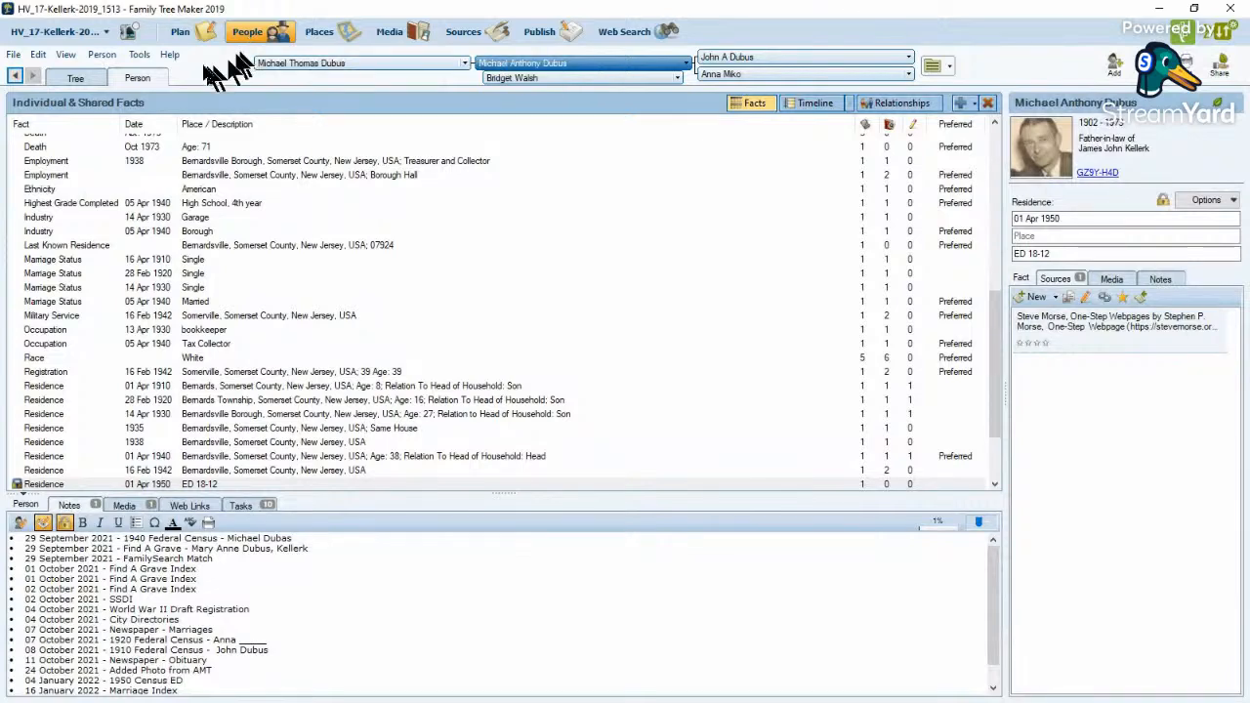
pyautogui.click(96, 78)
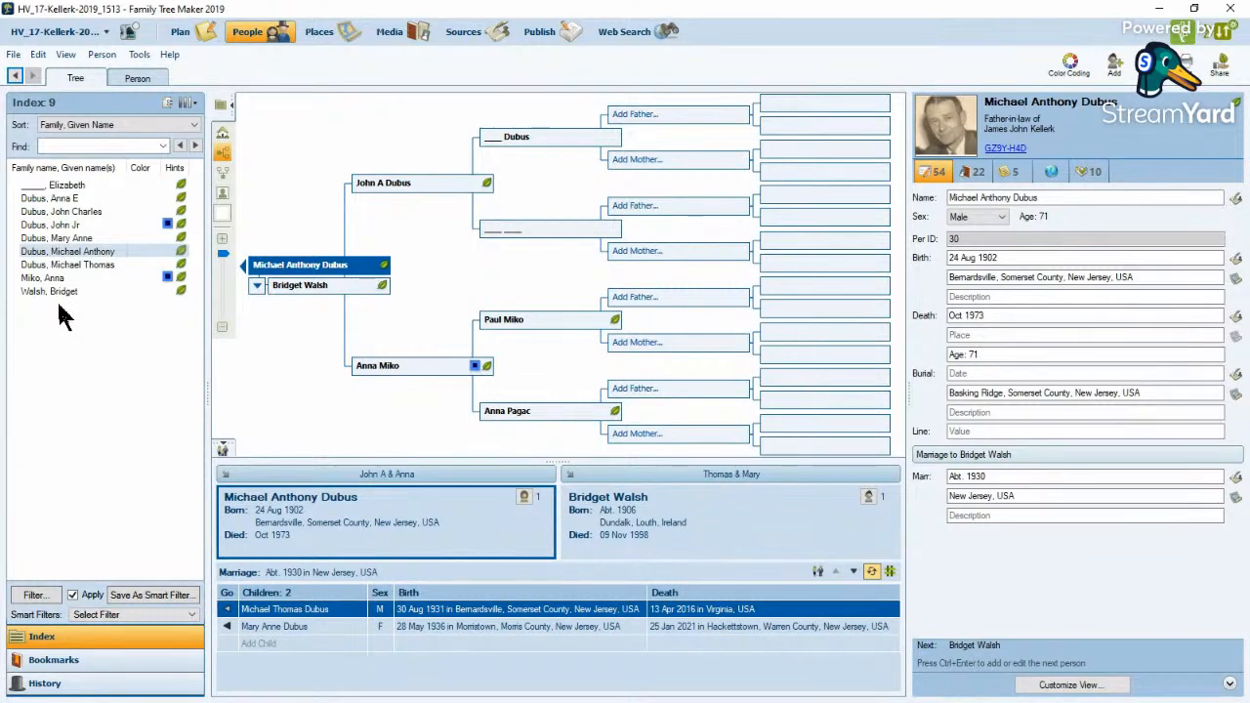
pyautogui.moveTo(90, 260)
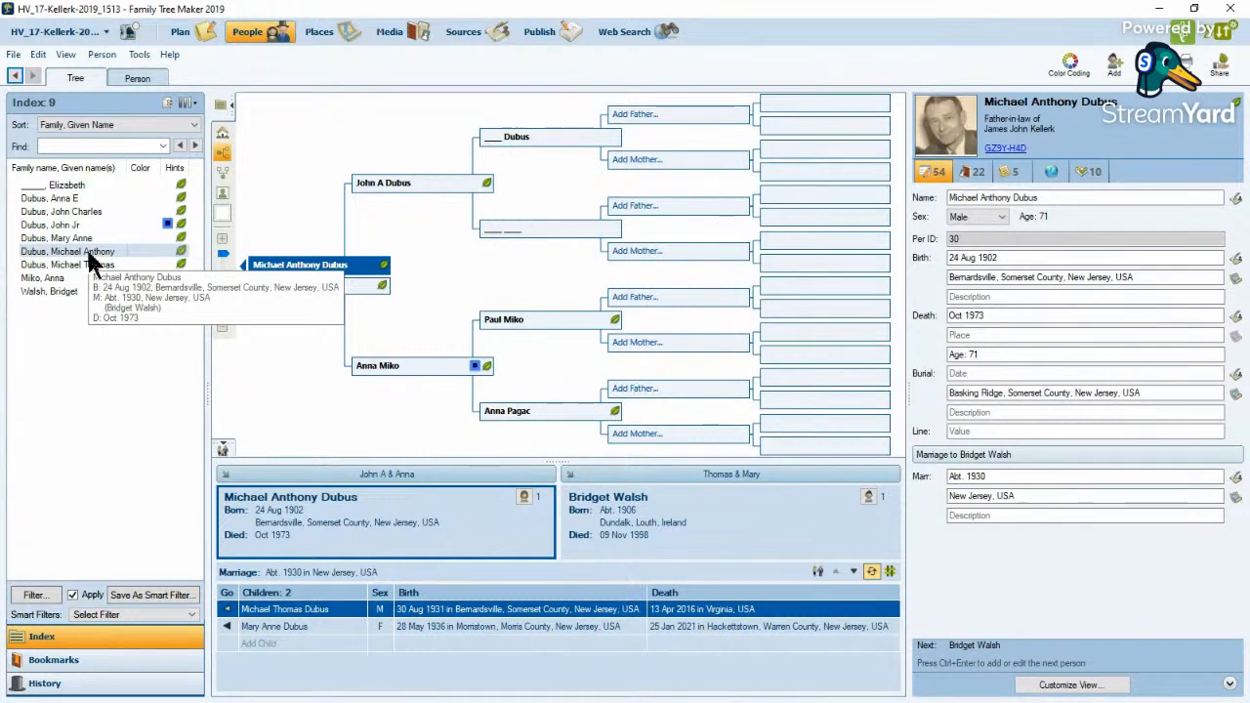
# - In Person view, select the 01 Apr 1950 Residence fact and open its Steve Morse citation
pyautogui.click(138, 79)
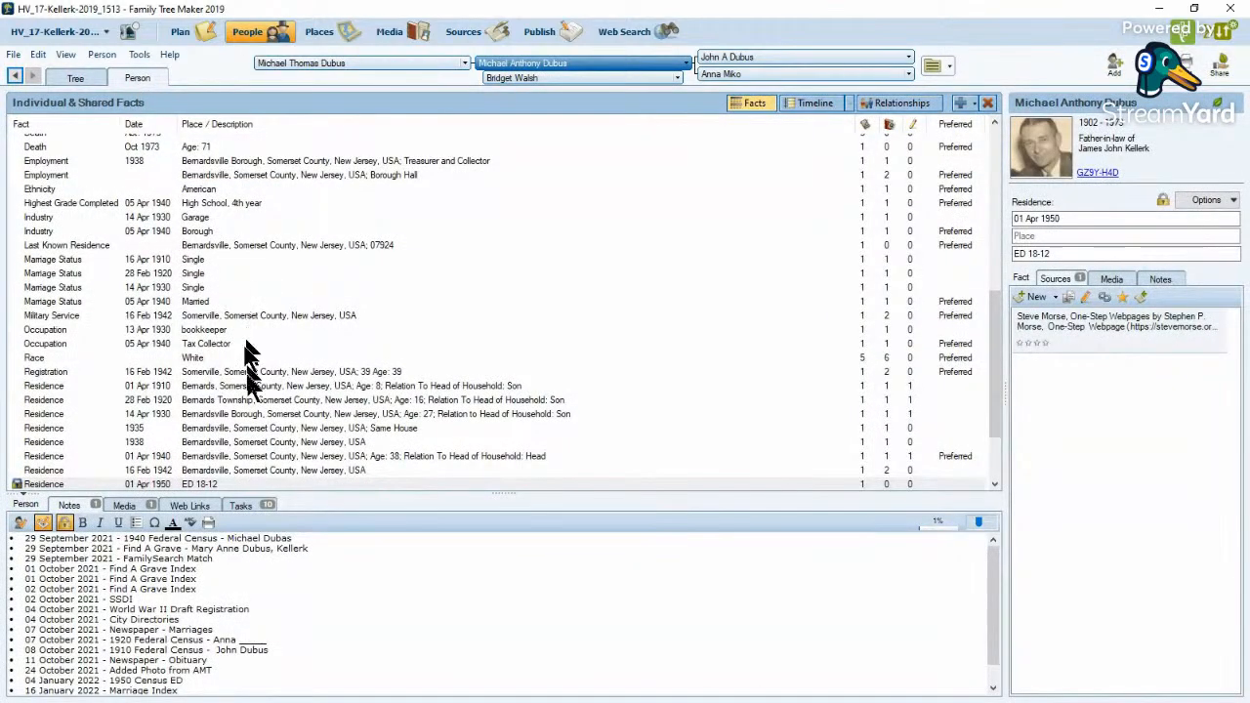
pyautogui.click(995, 485)
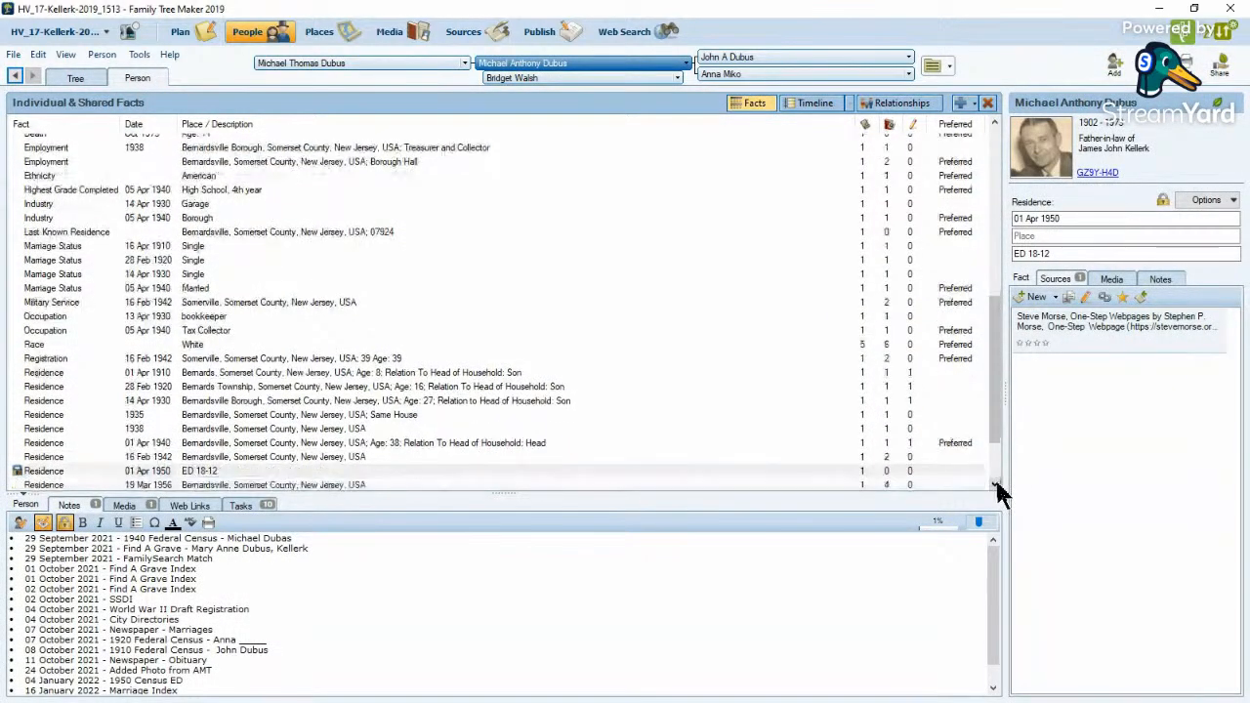
pyautogui.click(218, 473)
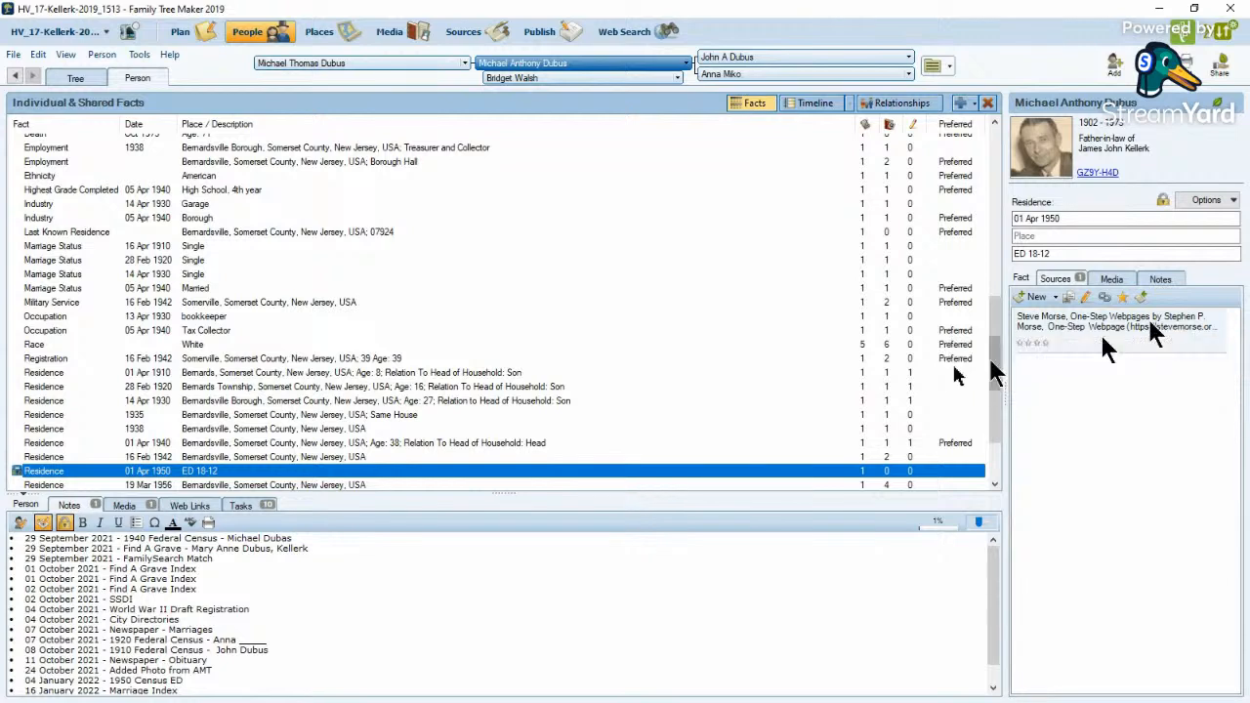
pyautogui.click(1071, 330)
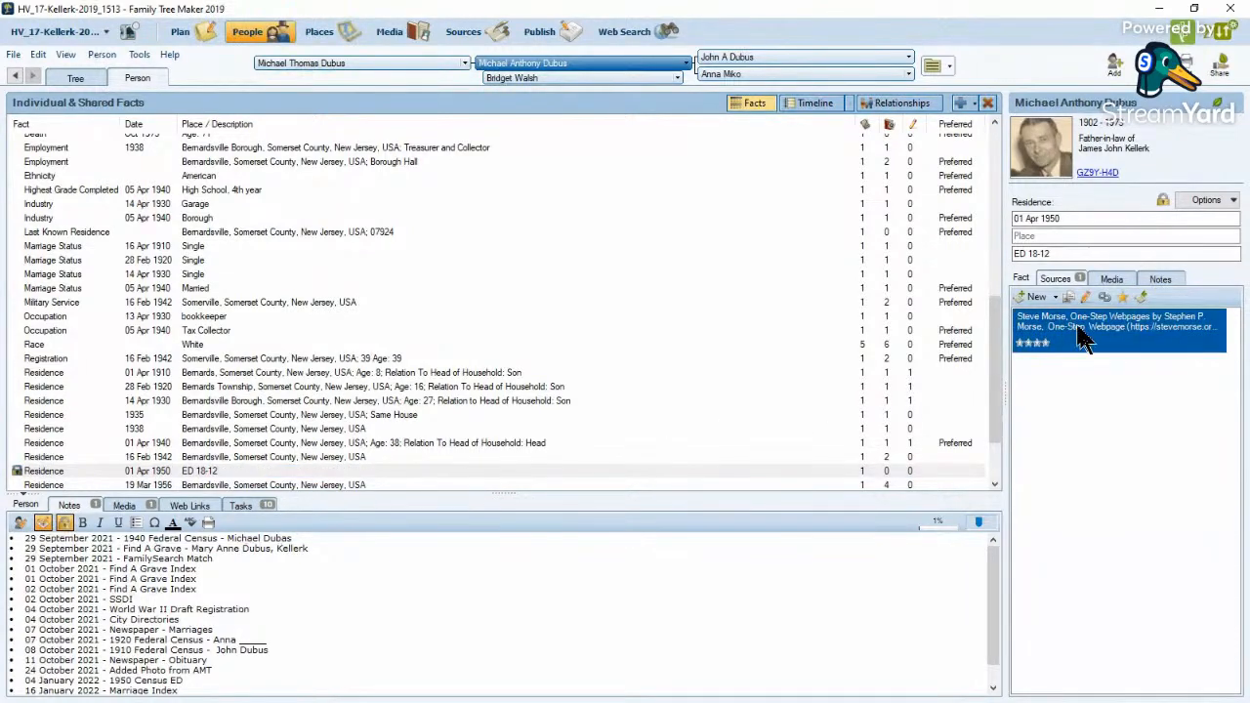
pyautogui.doubleClick(1081, 335)
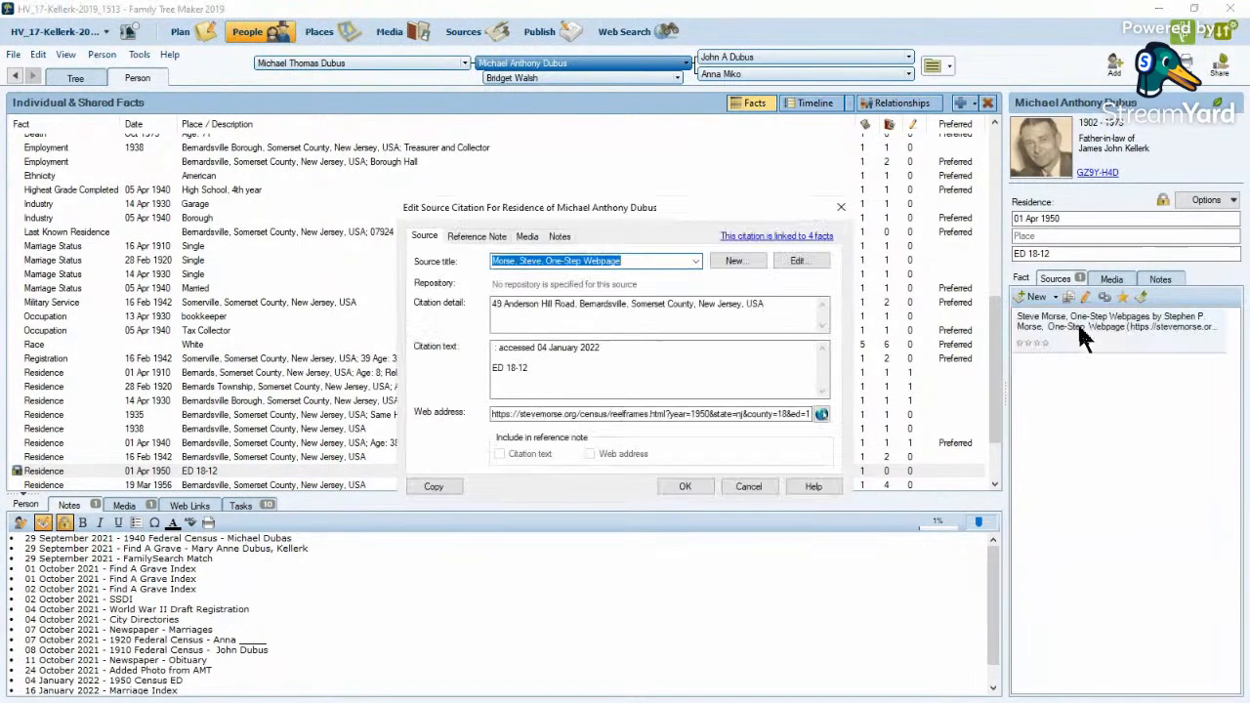
# - Open the citation's web address in the browser, then cancel the Edit Source Citation dialog
pyautogui.click(821, 414)
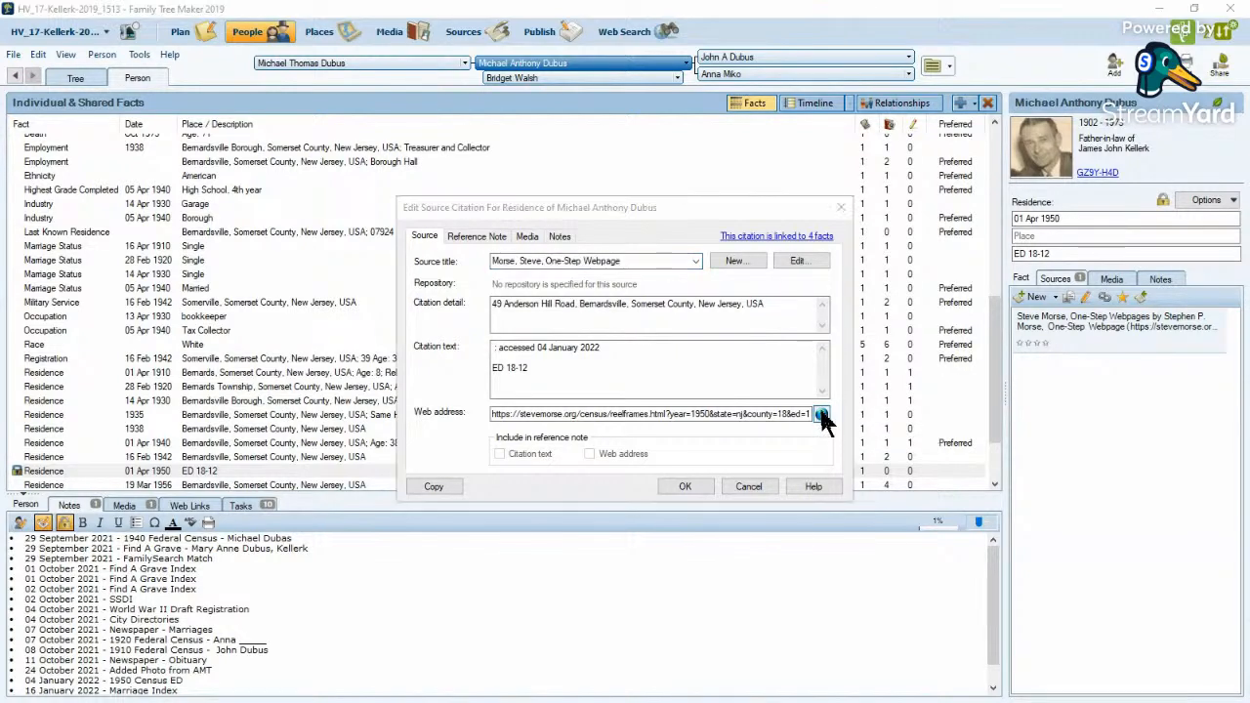
pyautogui.click(751, 486)
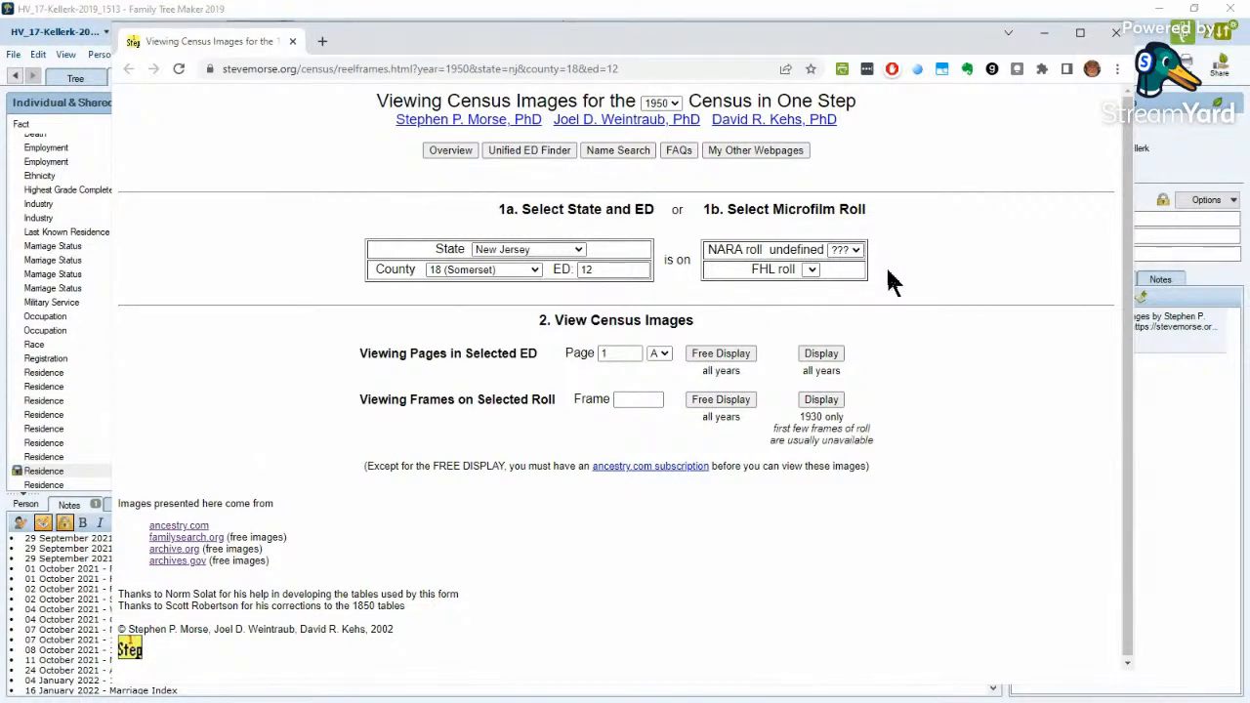
# - Follow archives.gov and its 1950 Census banner through to 1950Census.Archives.gov
pyautogui.click(164, 562)
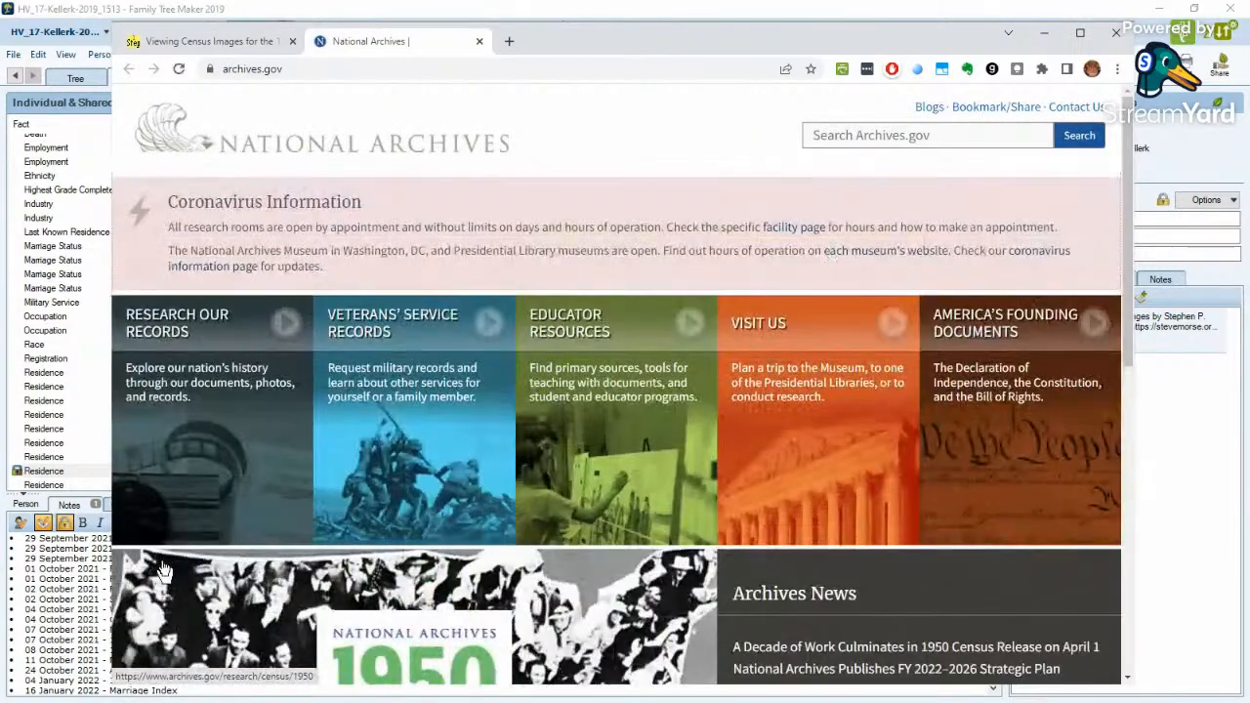
pyautogui.scroll(-3, 553, 474)
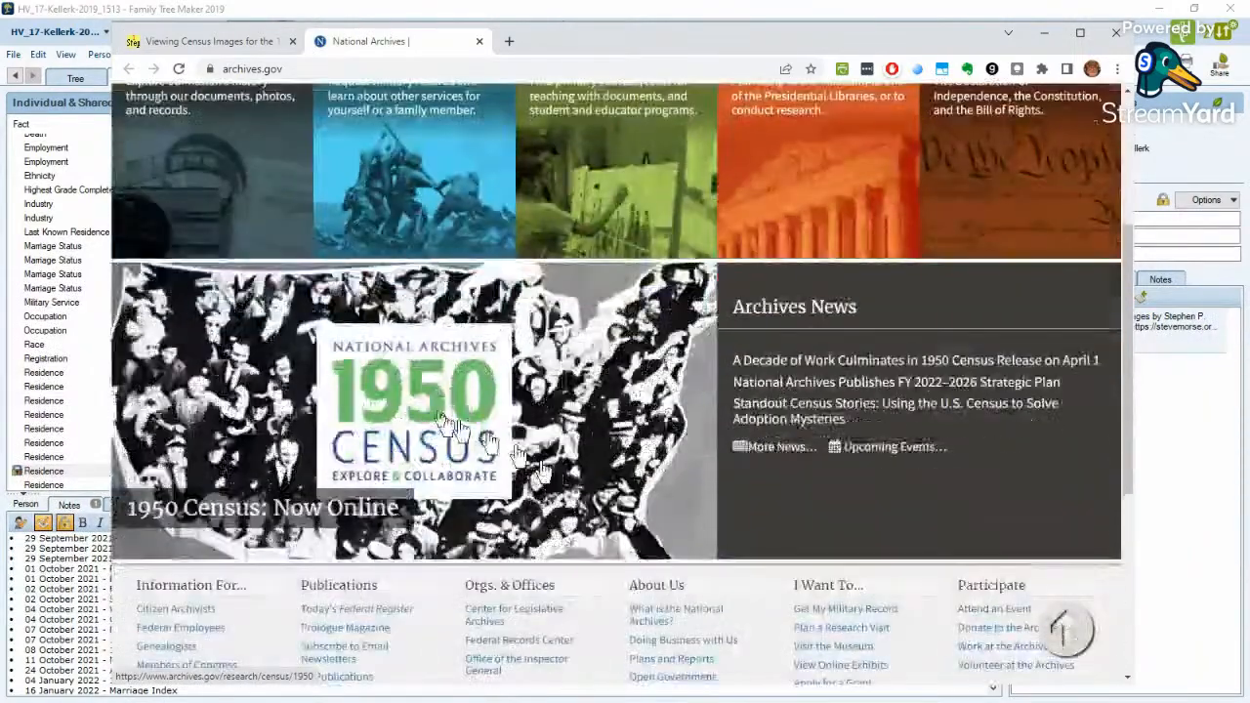
pyautogui.click(379, 394)
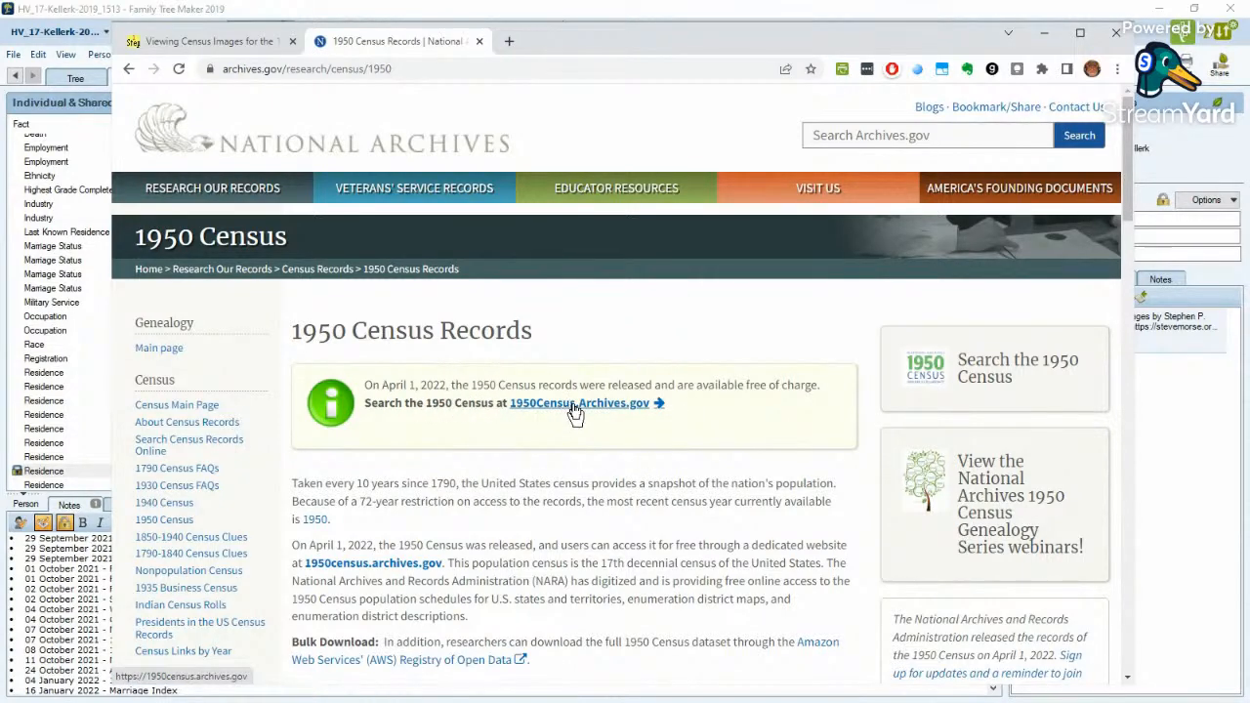
pyautogui.click(573, 405)
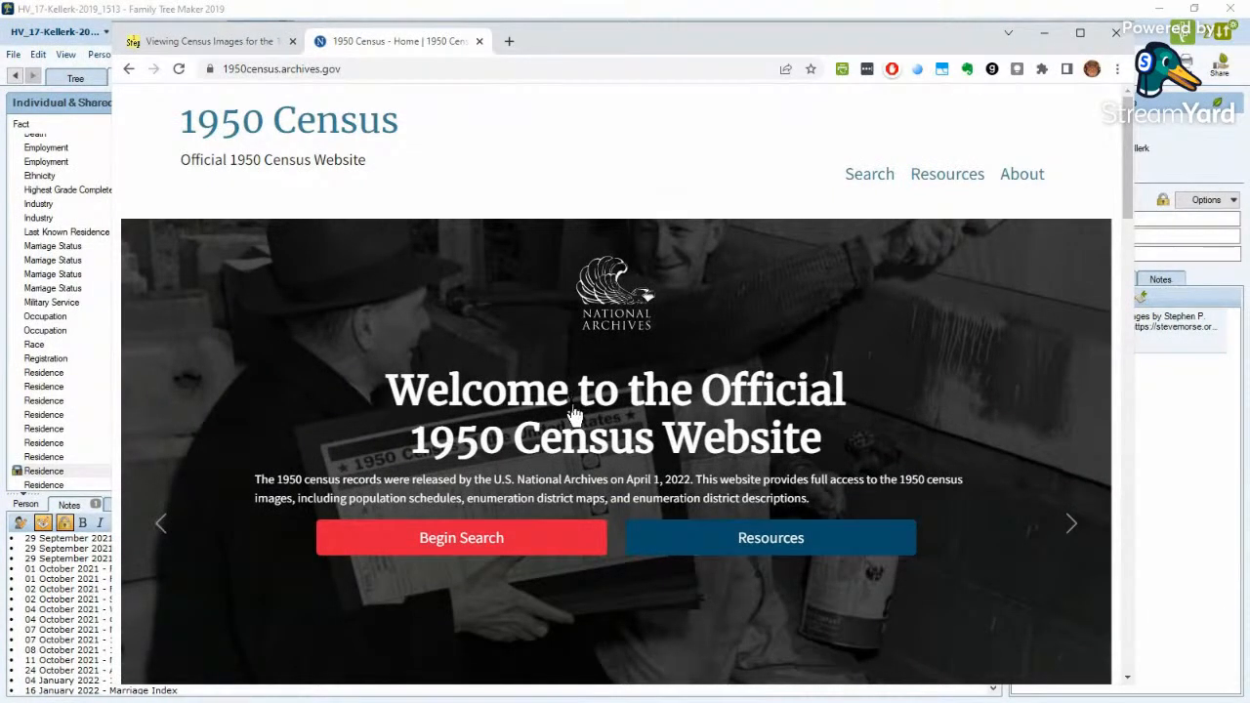
# - Start a new census search filtered to State New Jersey and County Somerset
pyautogui.click(469, 545)
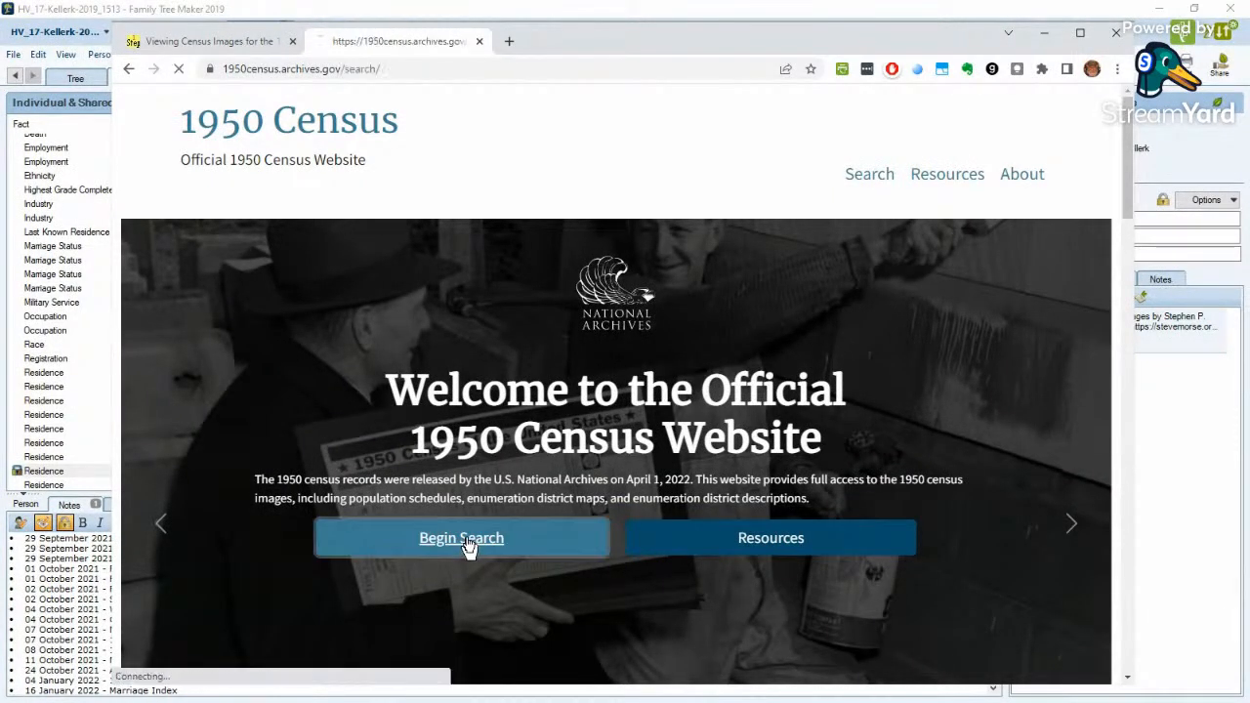
pyautogui.scroll(-2, 478, 474)
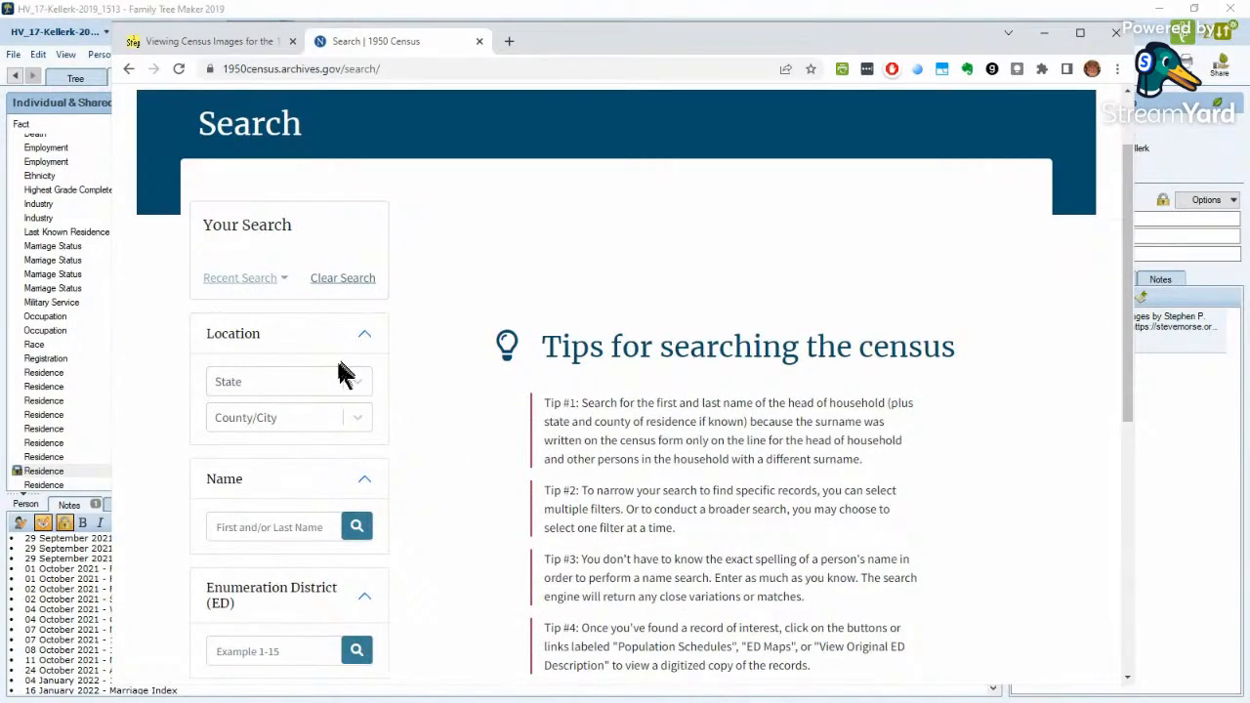
pyautogui.click(357, 383)
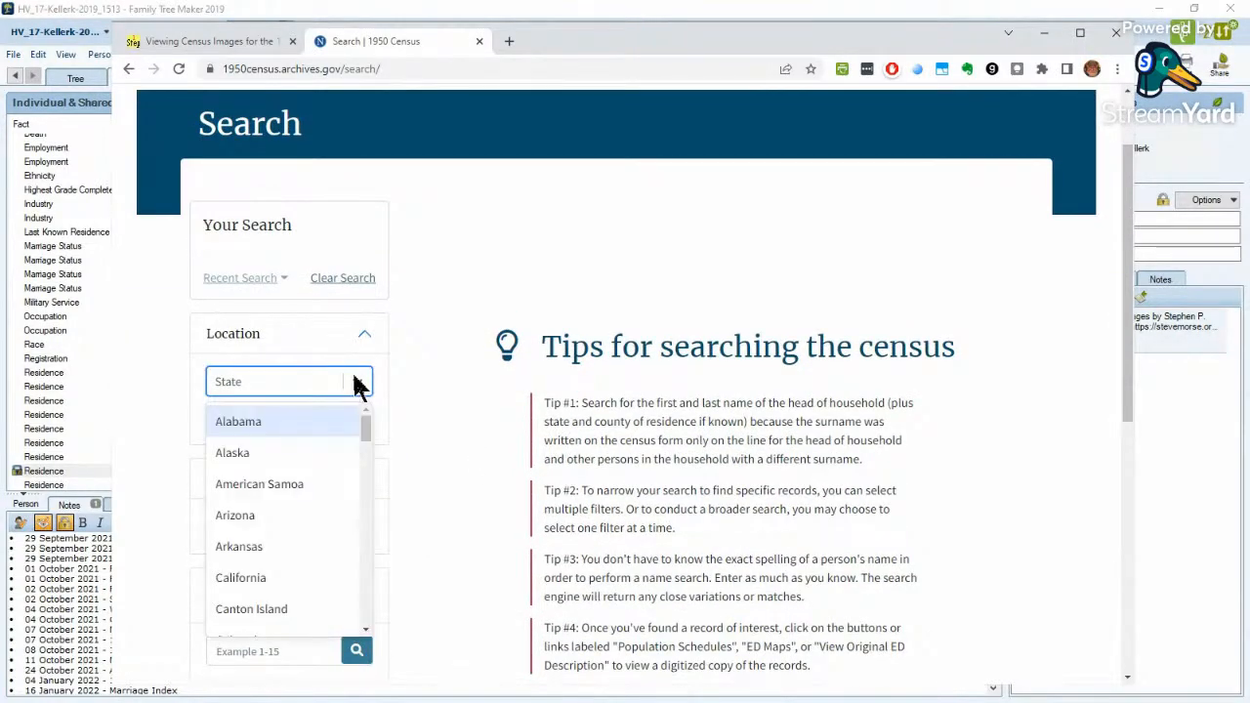
pyautogui.scroll(-5, 356, 449)
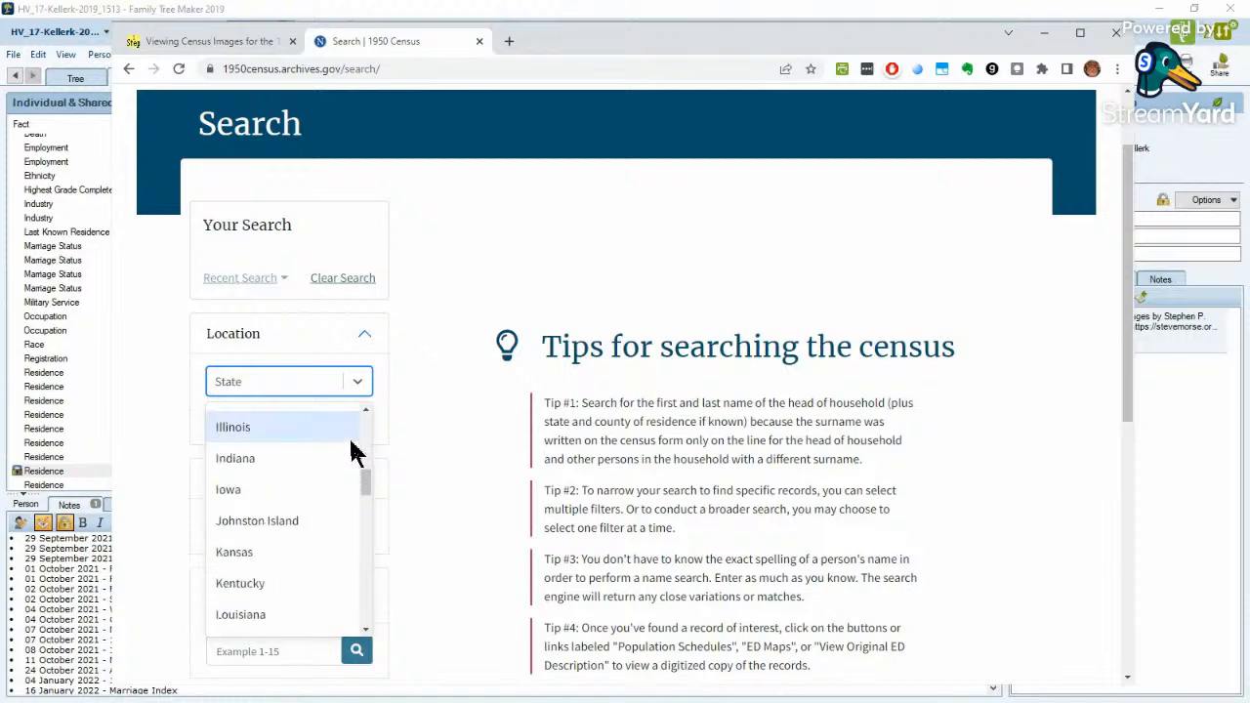
pyautogui.scroll(-5, 351, 452)
pyautogui.scroll(-3, 329, 469)
pyautogui.click(302, 487)
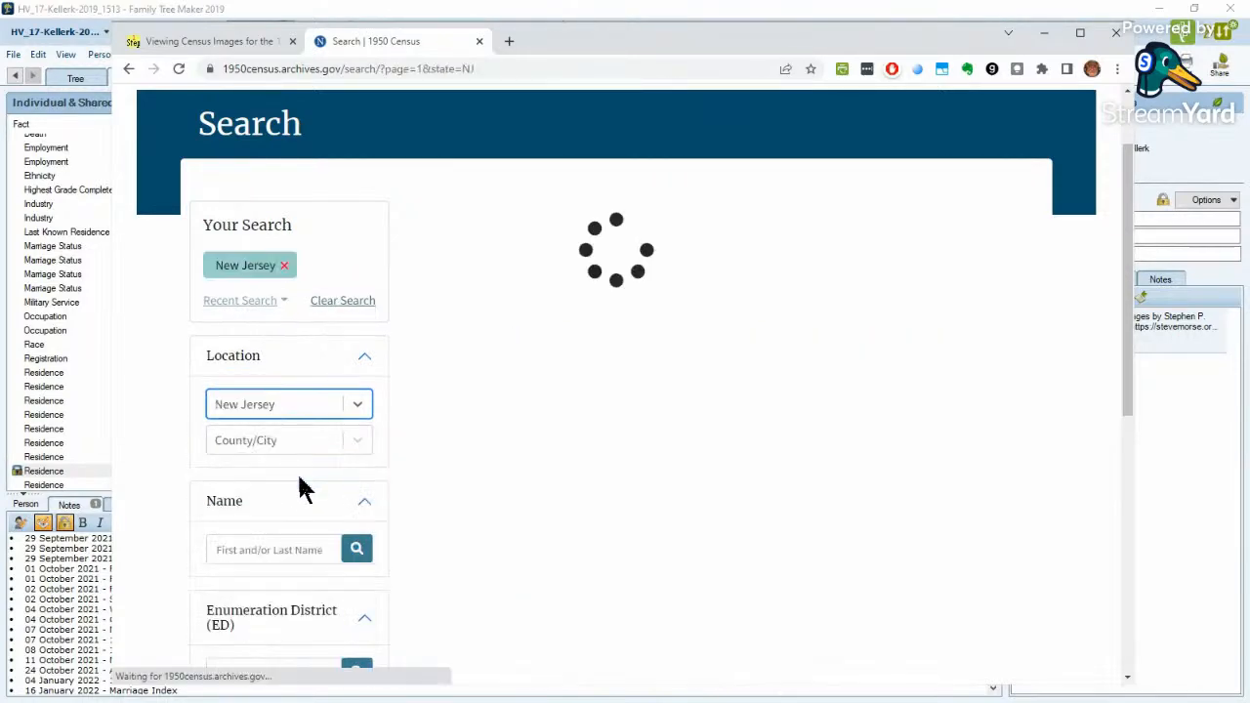
pyautogui.click(355, 445)
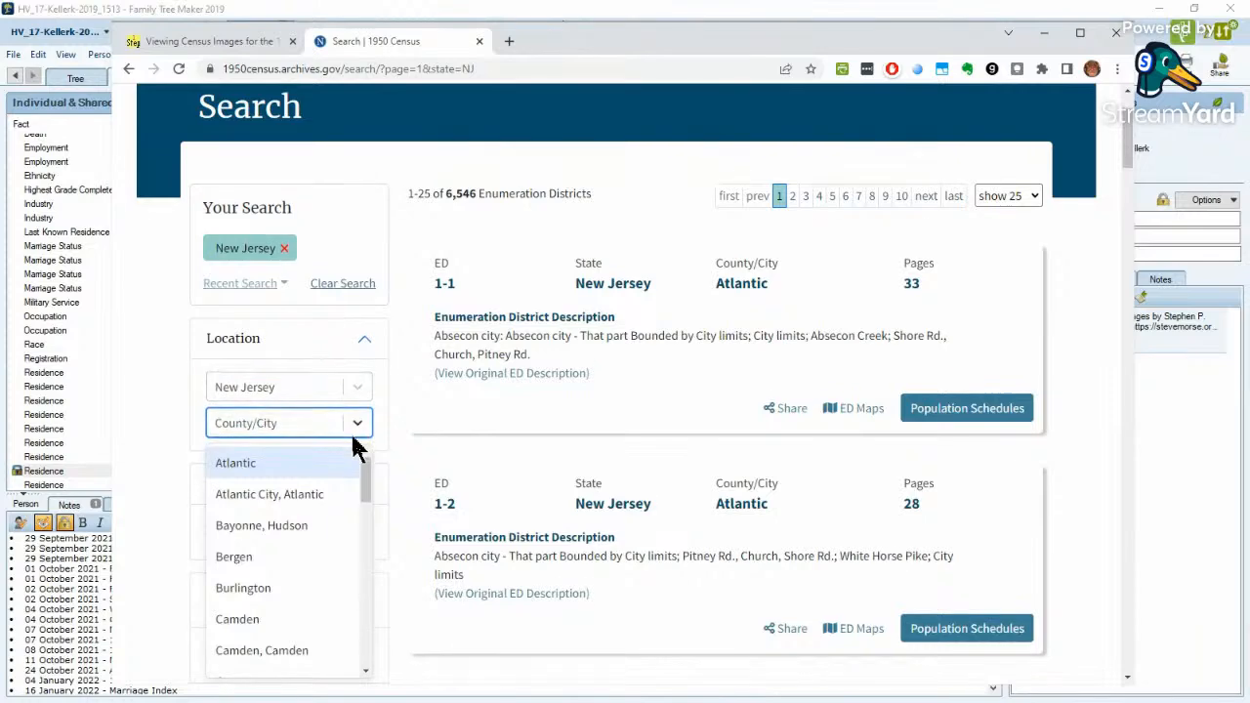
pyautogui.moveTo(366, 475); pyautogui.dragTo(369, 648)
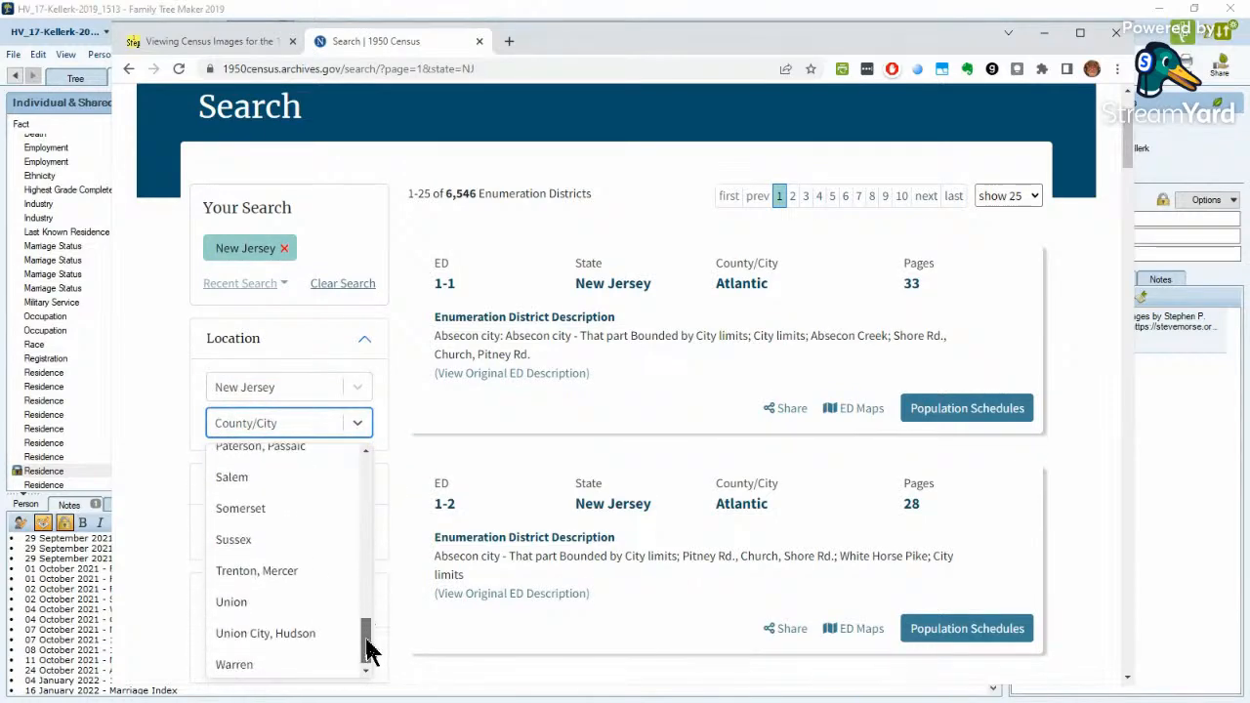
pyautogui.click(274, 512)
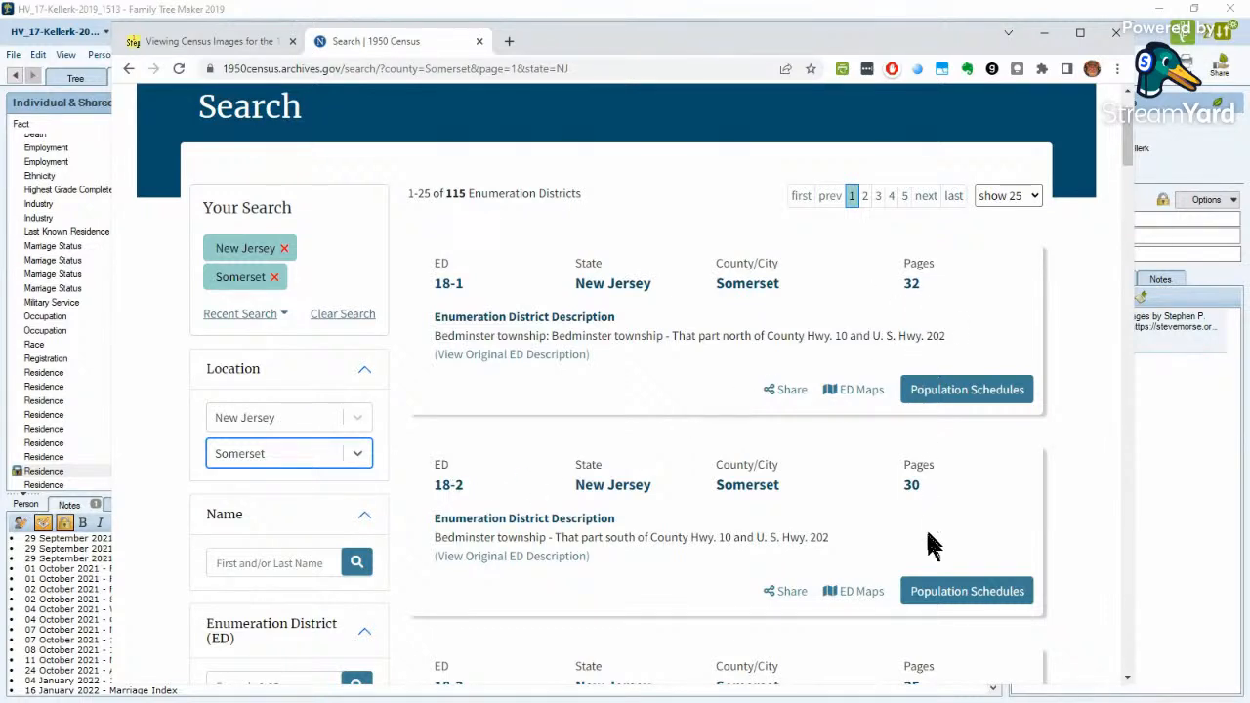
pyautogui.click(270, 556)
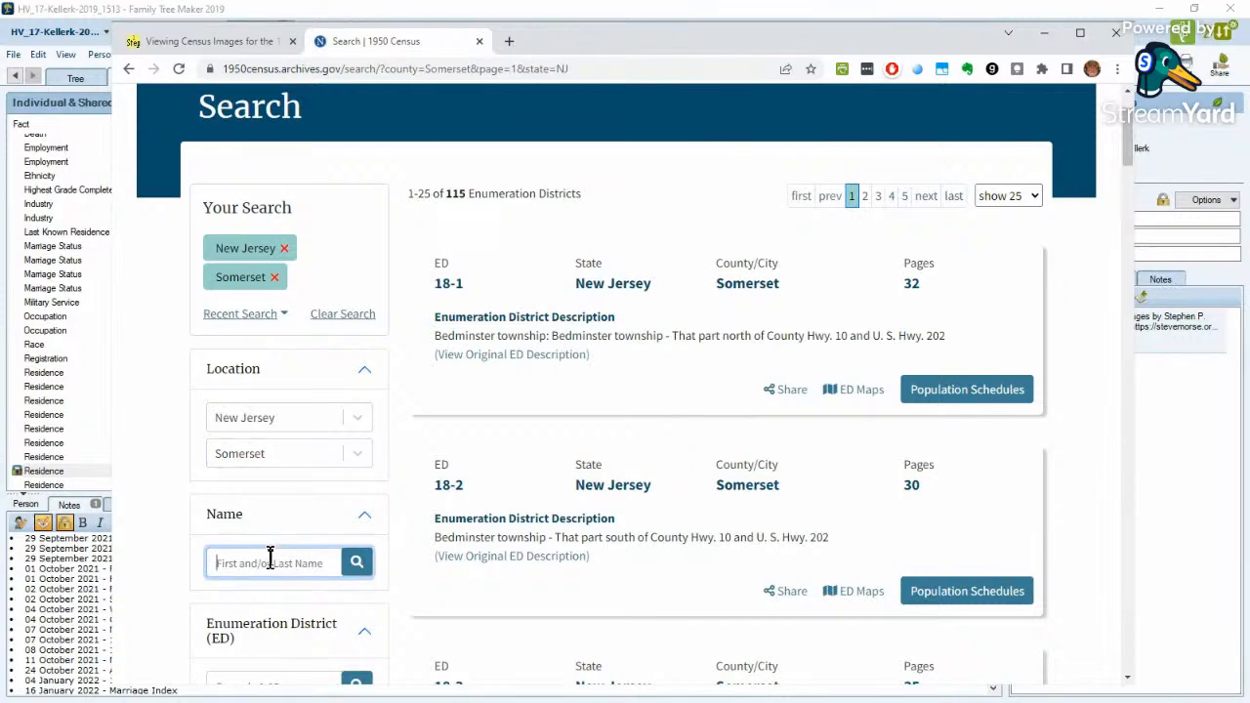
pyautogui.moveTo(643, 50); pyautogui.dragTo(544, 45)
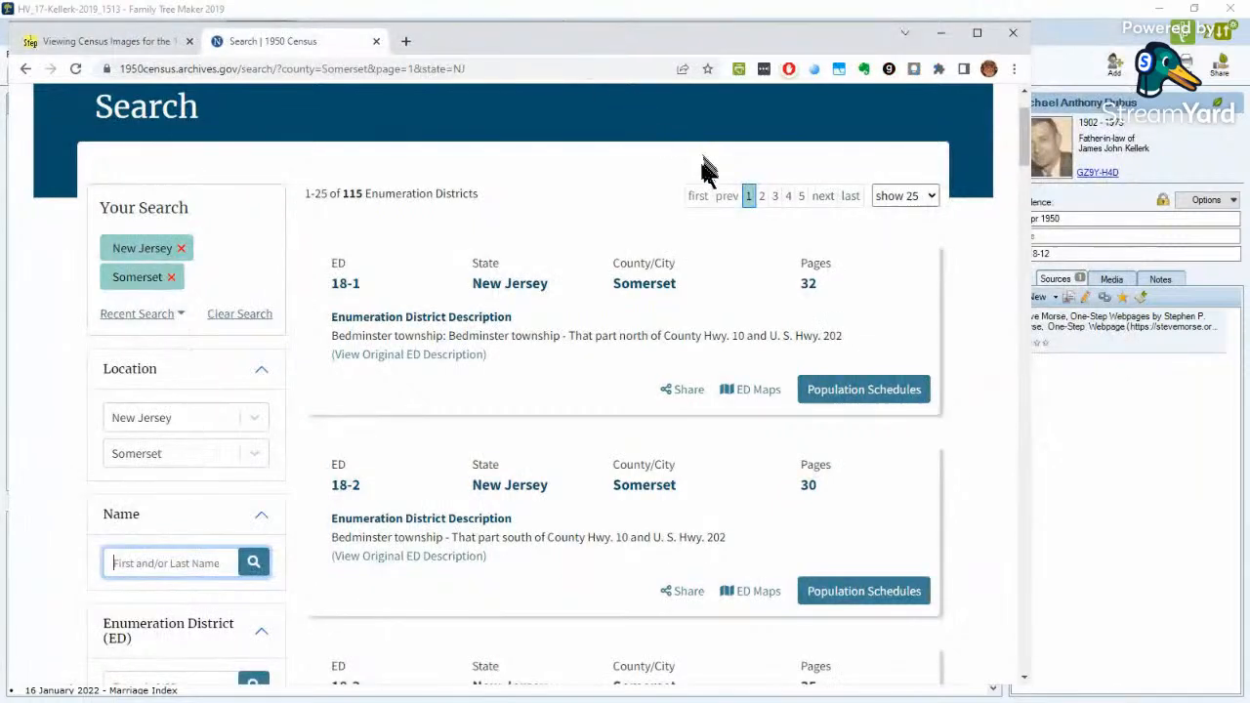
pyautogui.click(146, 570)
pyautogui.write('michael dubus')
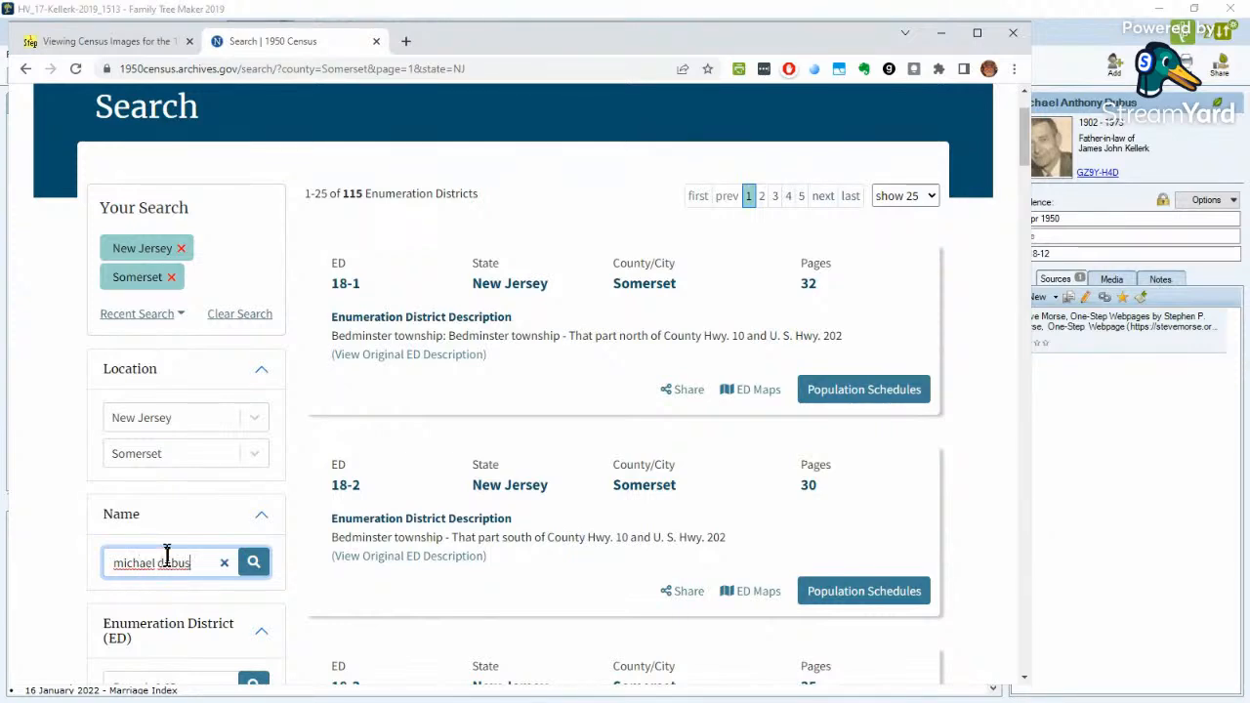
pyautogui.scroll(-1, 167, 554)
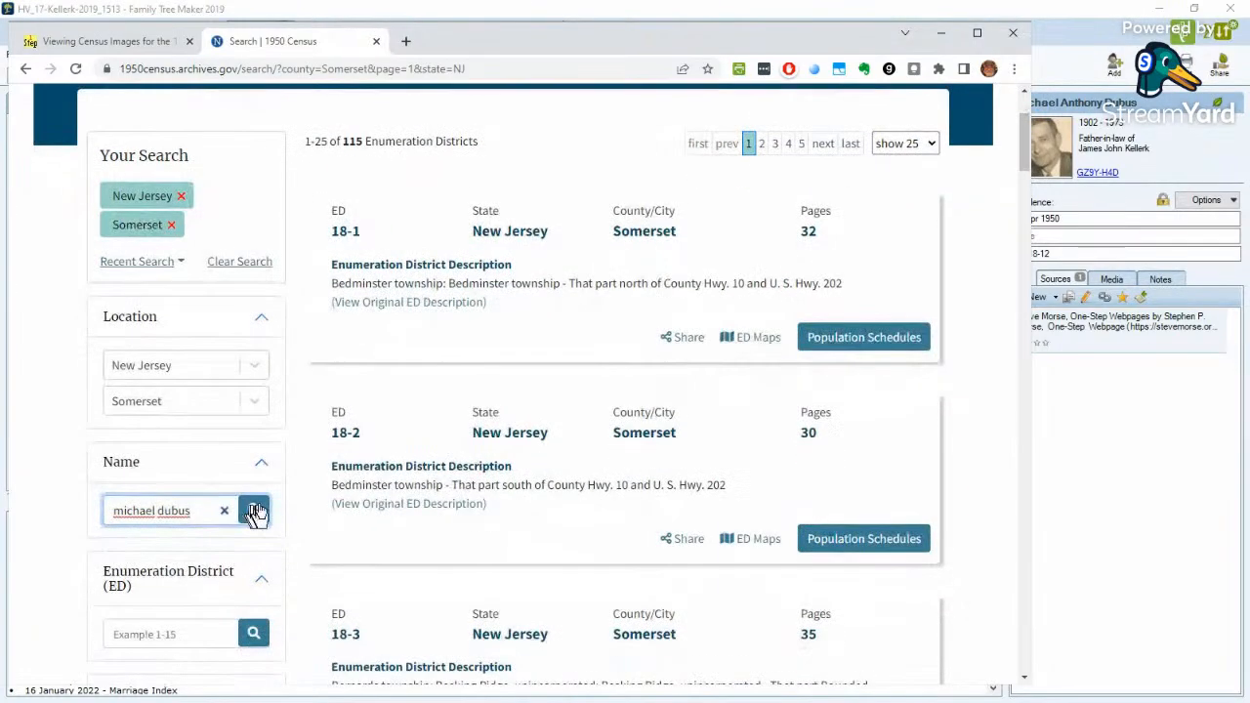
pyautogui.click(254, 511)
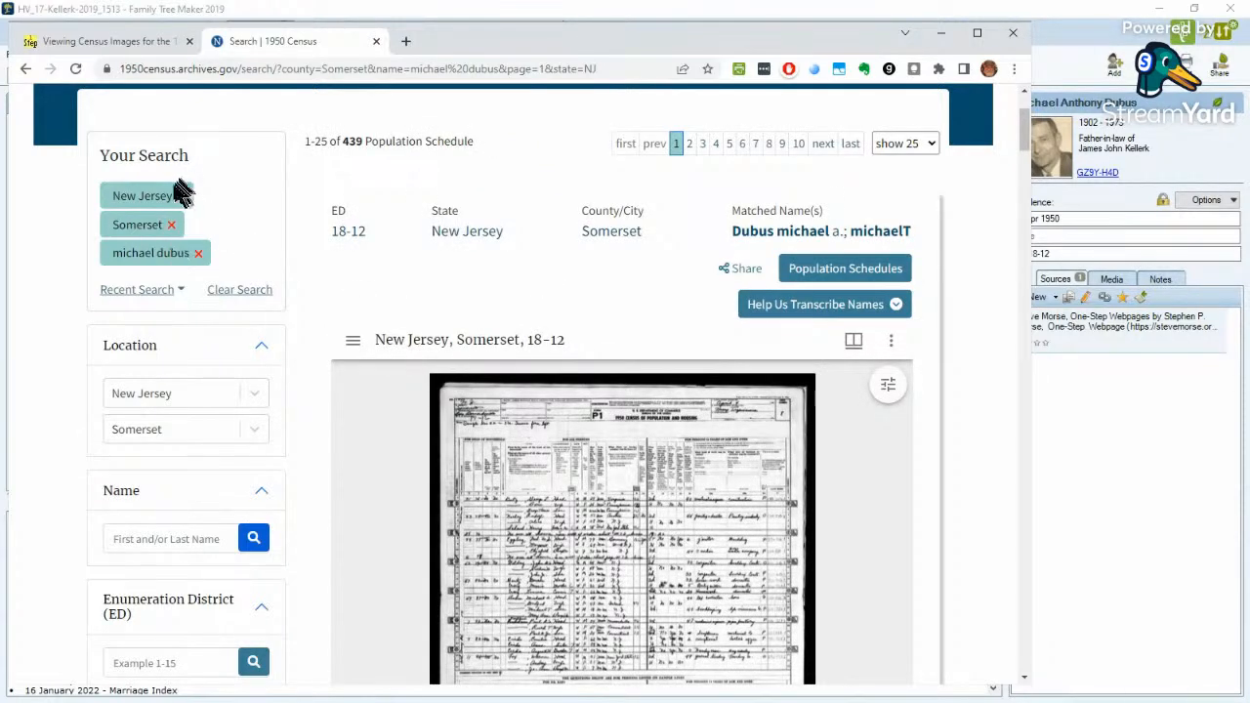
pyautogui.click(161, 663)
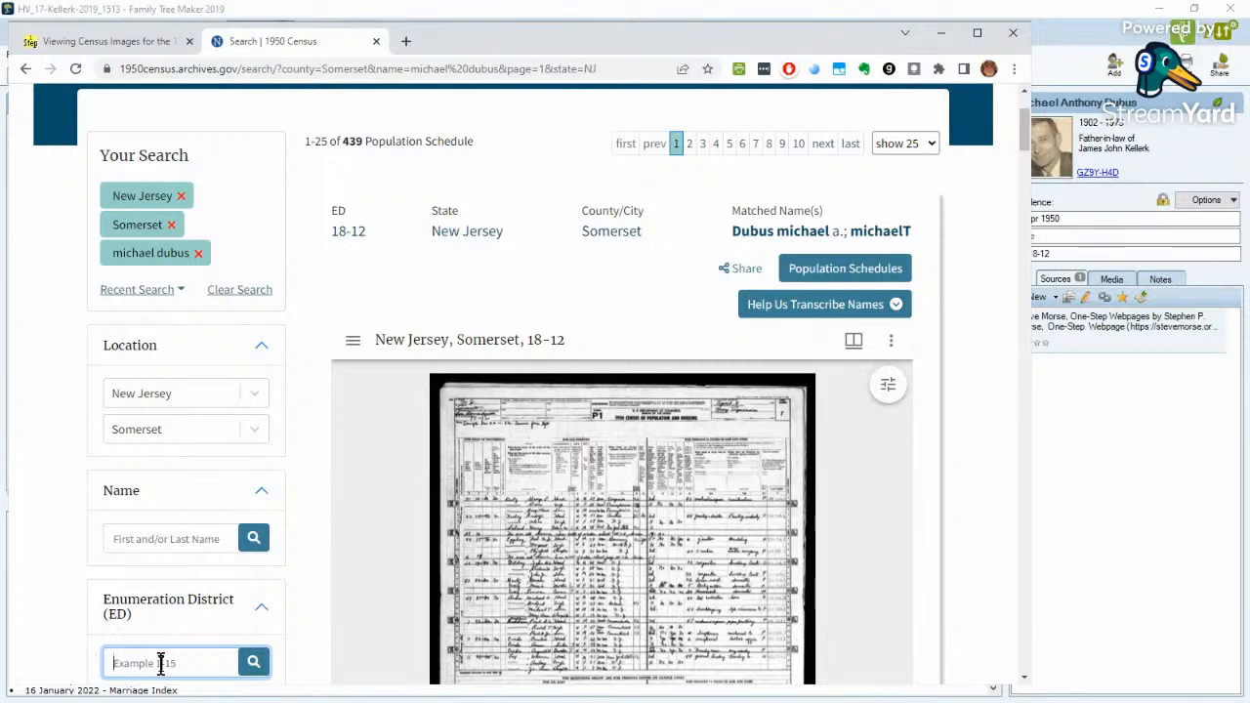
pyautogui.write('18-12')
pyautogui.click(253, 663)
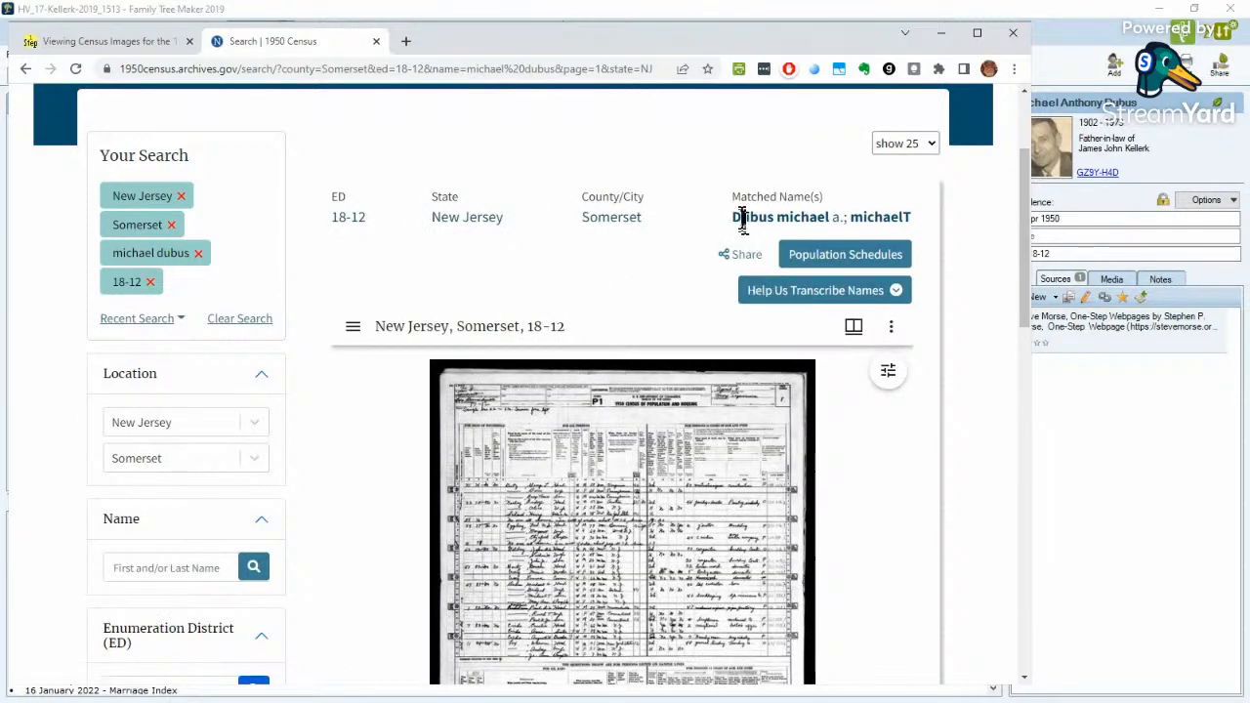
pyautogui.moveTo(1025, 317); pyautogui.dragTo(1012, 479)
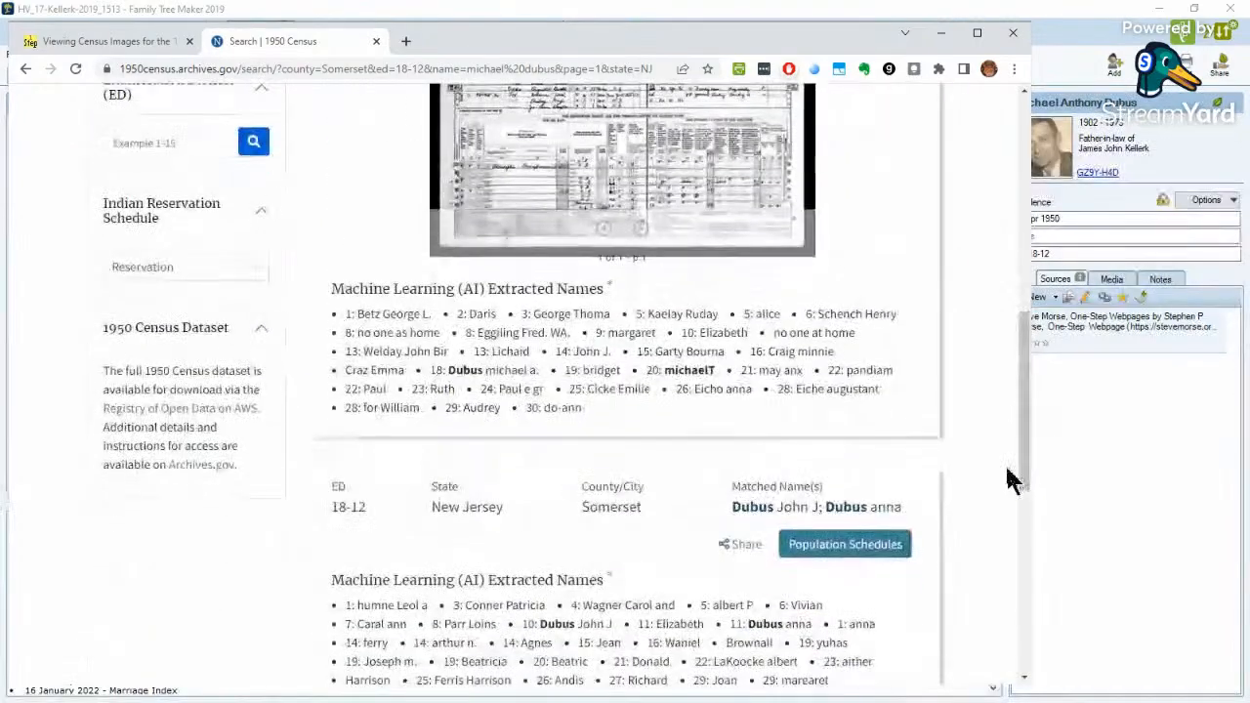
pyautogui.doubleClick(465, 370)
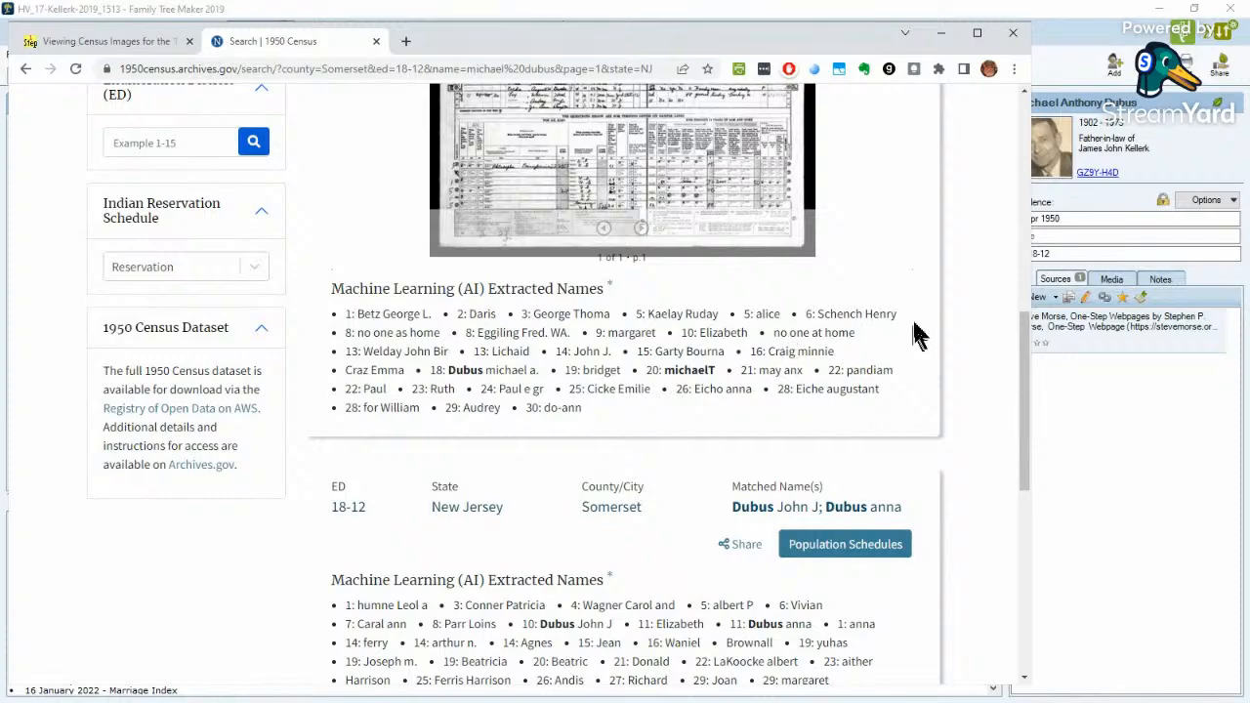
pyautogui.moveTo(1021, 377); pyautogui.dragTo(1010, 264)
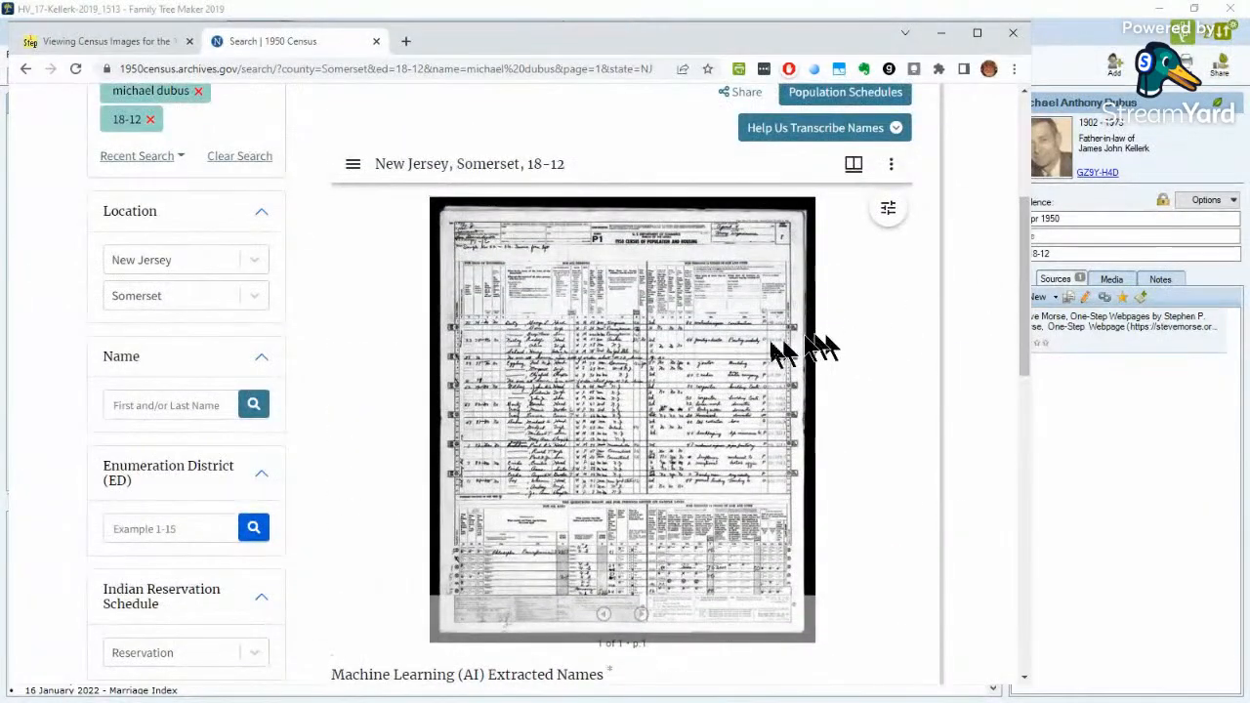
pyautogui.scroll(1, 772, 349)
pyautogui.scroll(2, 768, 343)
pyautogui.moveTo(535, 393); pyautogui.dragTo(755, 421)
pyautogui.scroll(3, 755, 430)
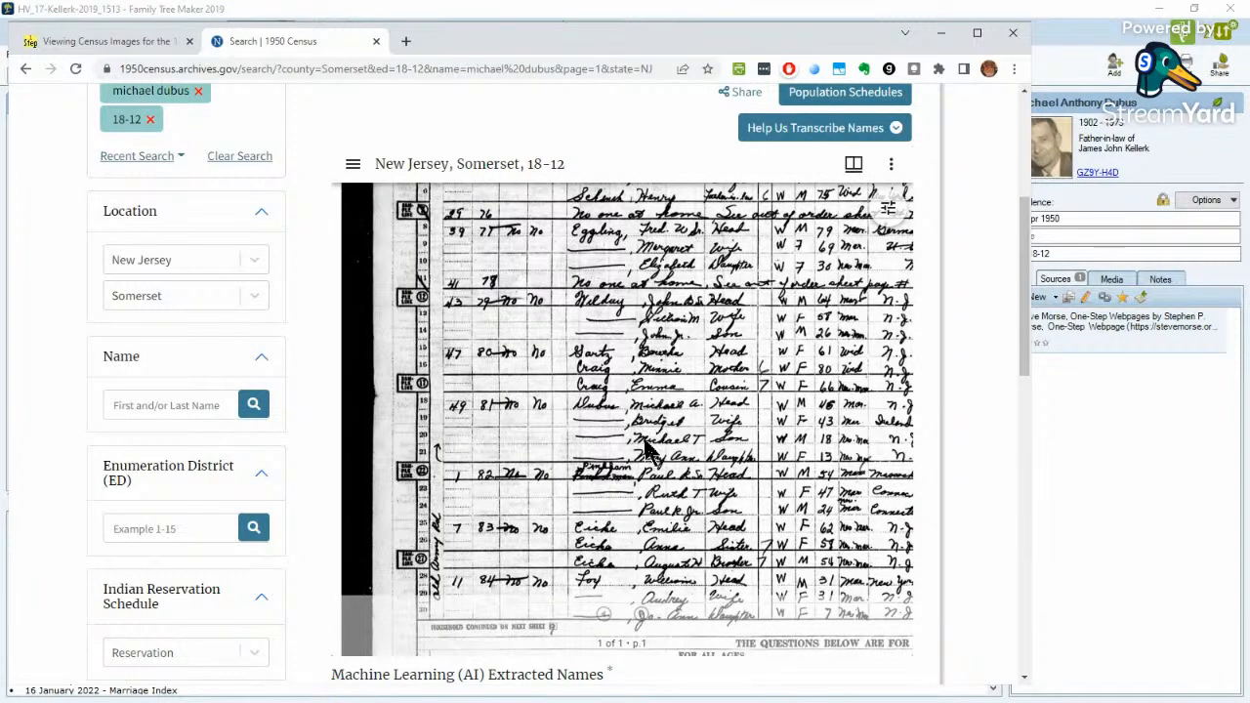
pyautogui.scroll(-5, 644, 444)
pyautogui.scroll(-5, 674, 440)
pyautogui.moveTo(619, 408); pyautogui.dragTo(590, 393)
pyautogui.scroll(-2, 591, 396)
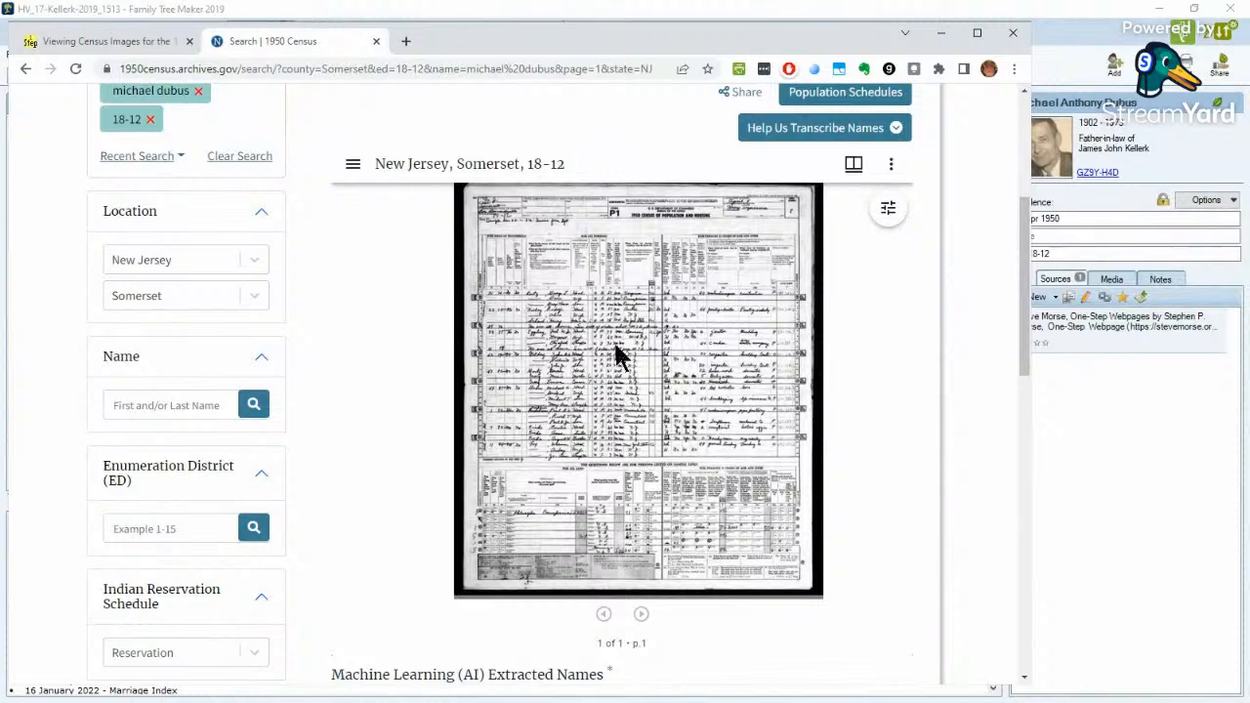
pyautogui.rightClick(616, 356)
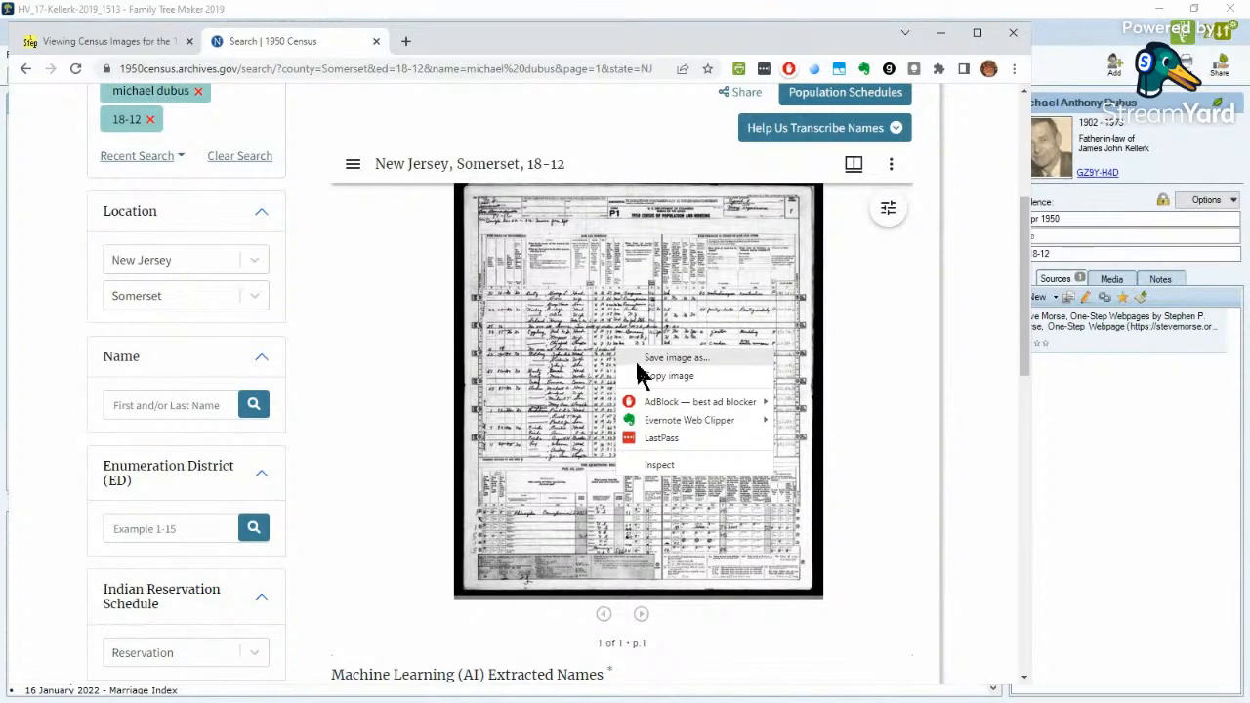
pyautogui.click(640, 361)
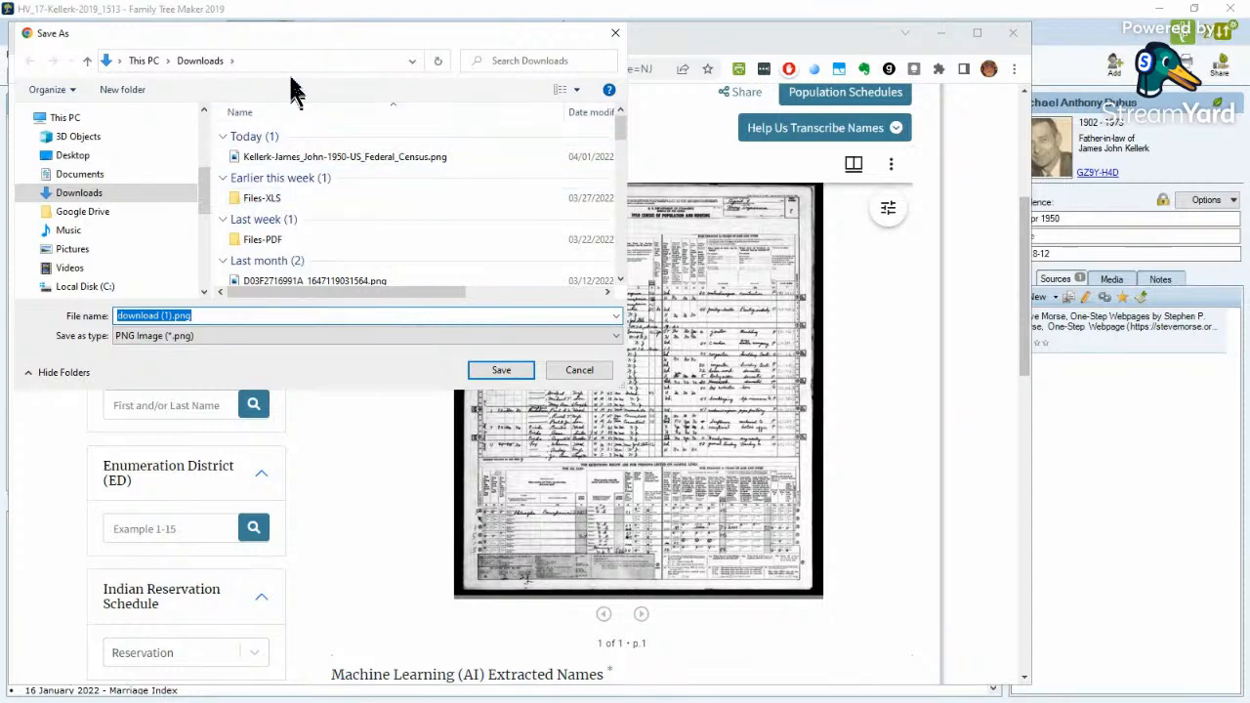
pyautogui.moveTo(287, 32); pyautogui.dragTo(0, 58)
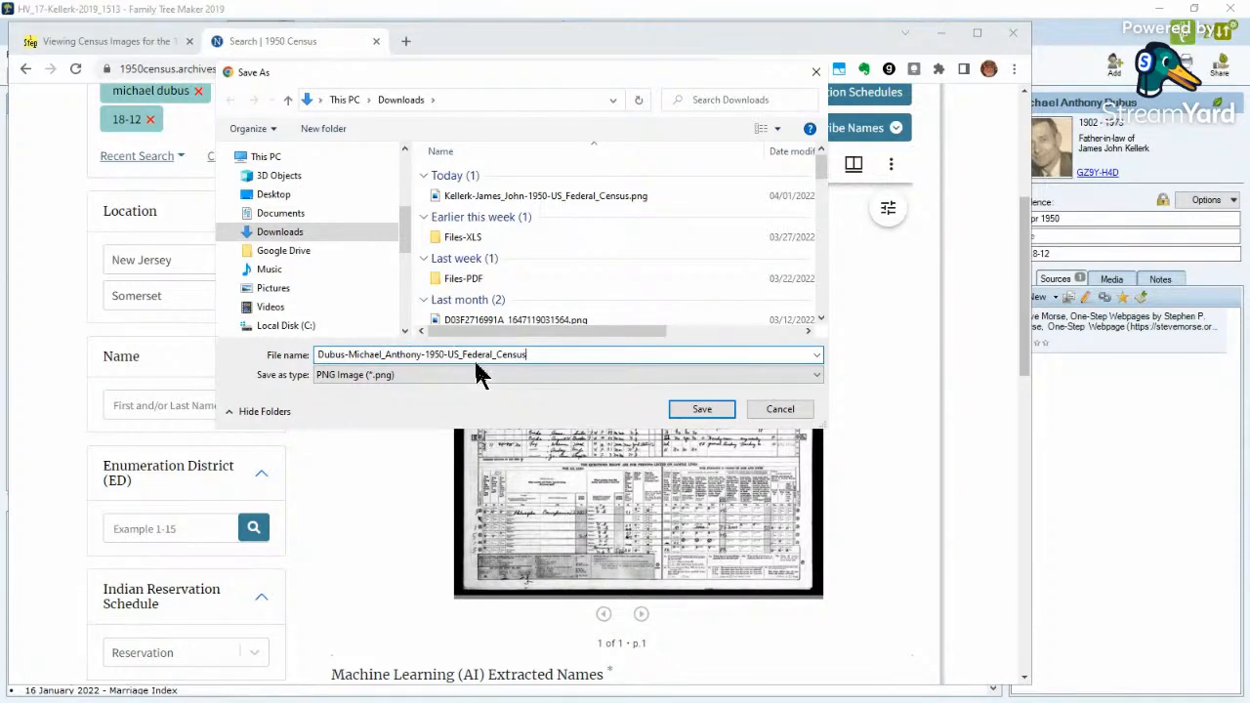
pyautogui.click(691, 411)
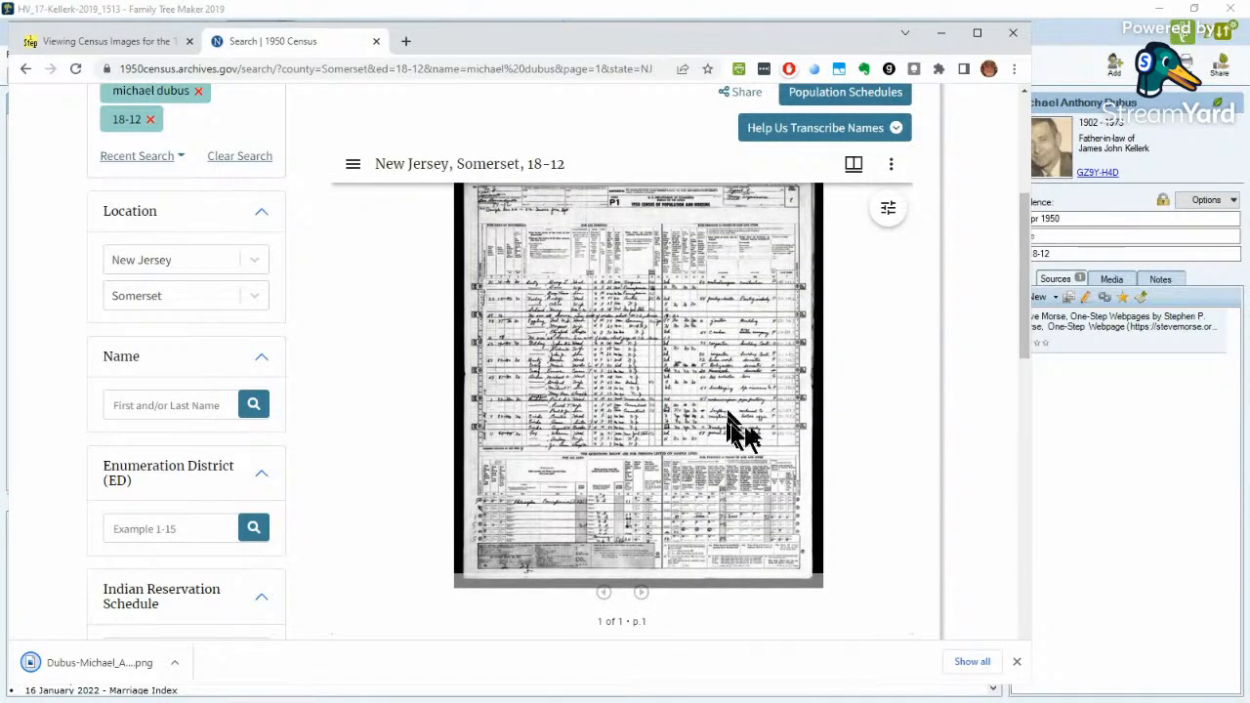
# - Zoom into the census sheet and pan it to inspect the Dubus household rows
pyautogui.scroll(2, 791, 443)
pyautogui.scroll(-2, 791, 443)
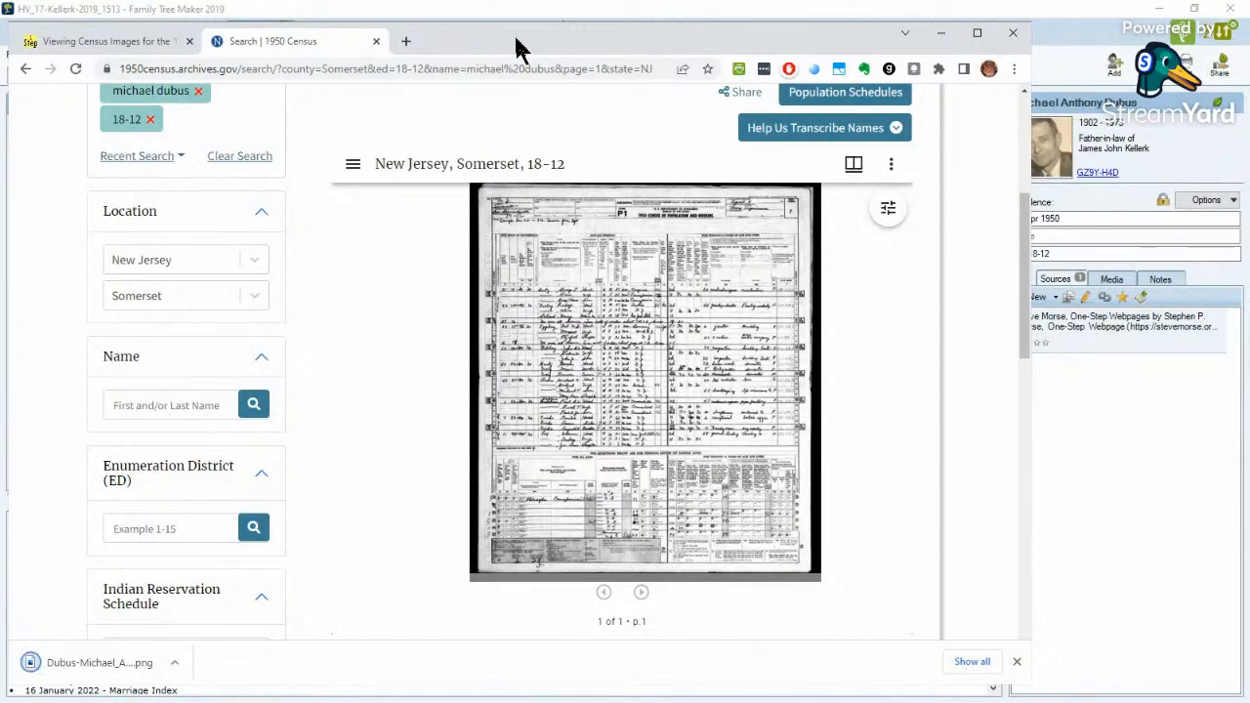
pyautogui.scroll(5, 532, 317)
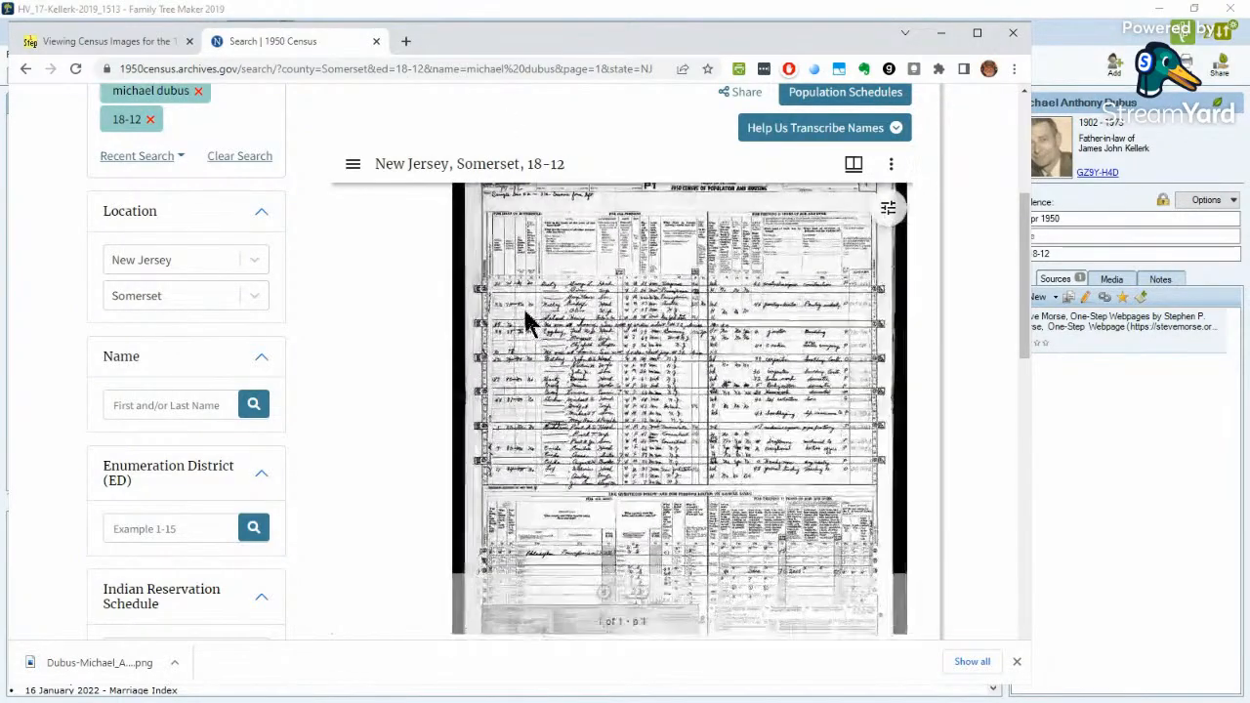
pyautogui.moveTo(520, 412); pyautogui.dragTo(474, 312)
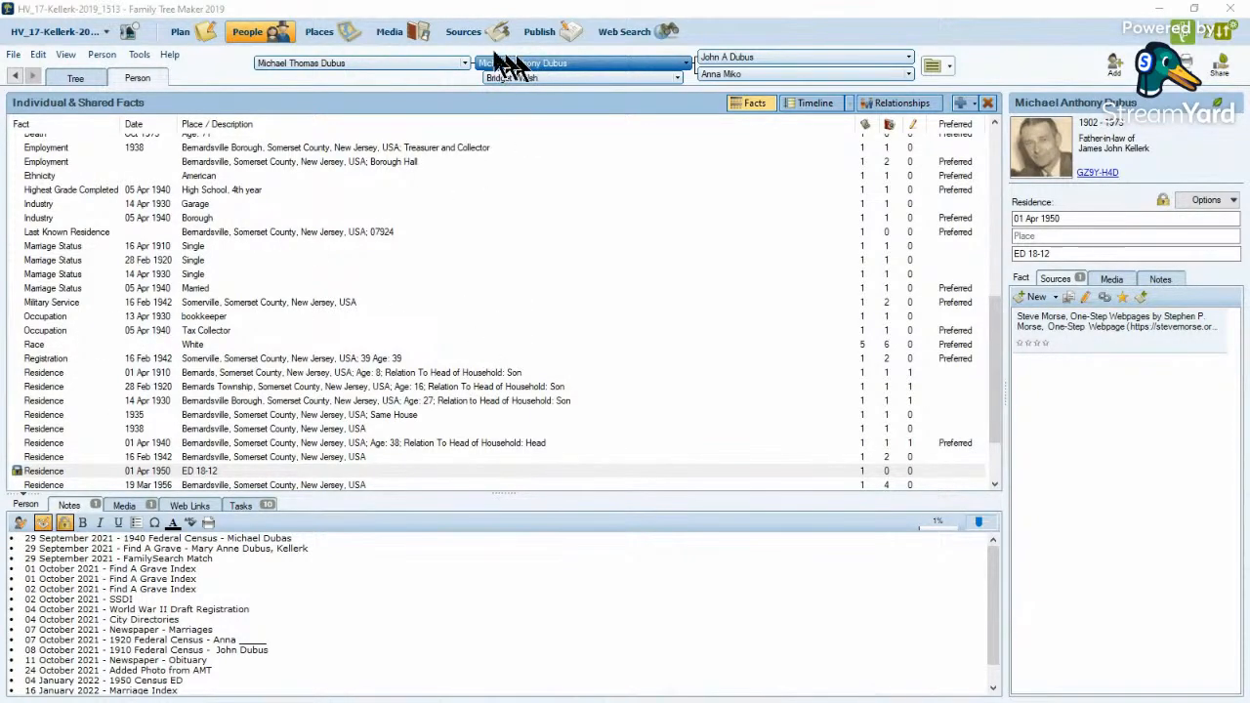
# - Open the Sources workspace and select the 1950 U.S. Census, New Jersey, Somerset County source
pyautogui.click(463, 39)
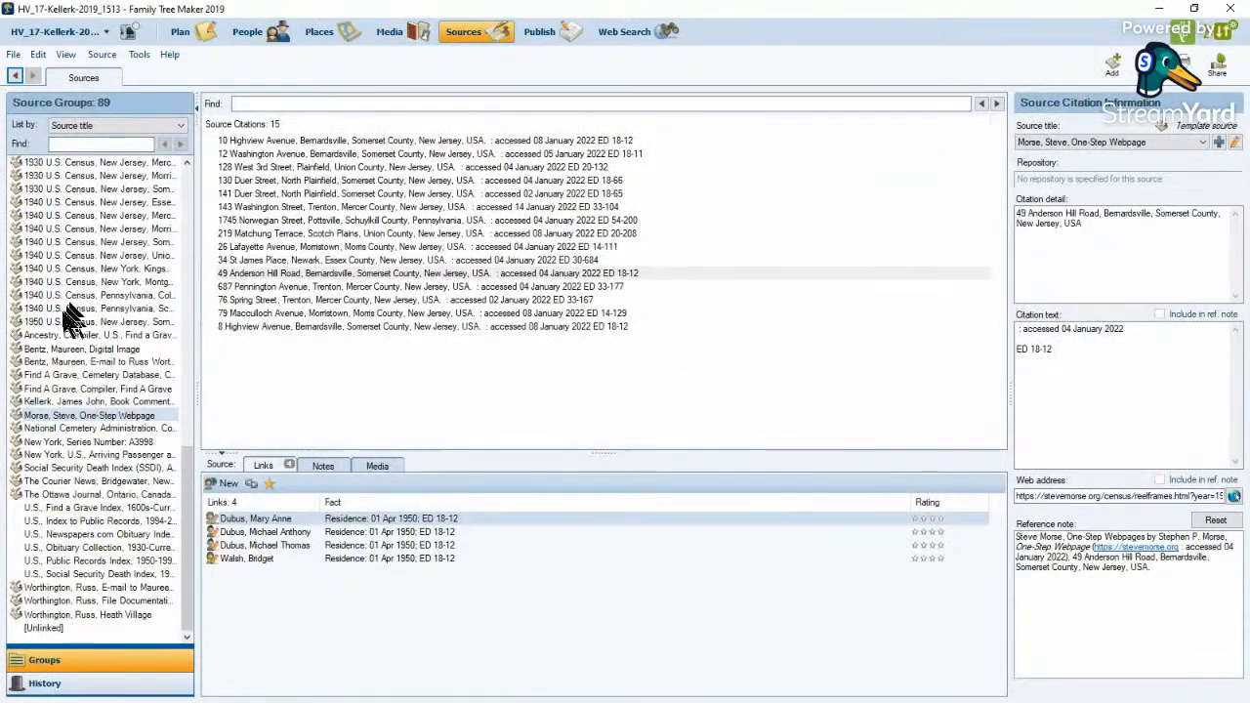
pyautogui.click(64, 324)
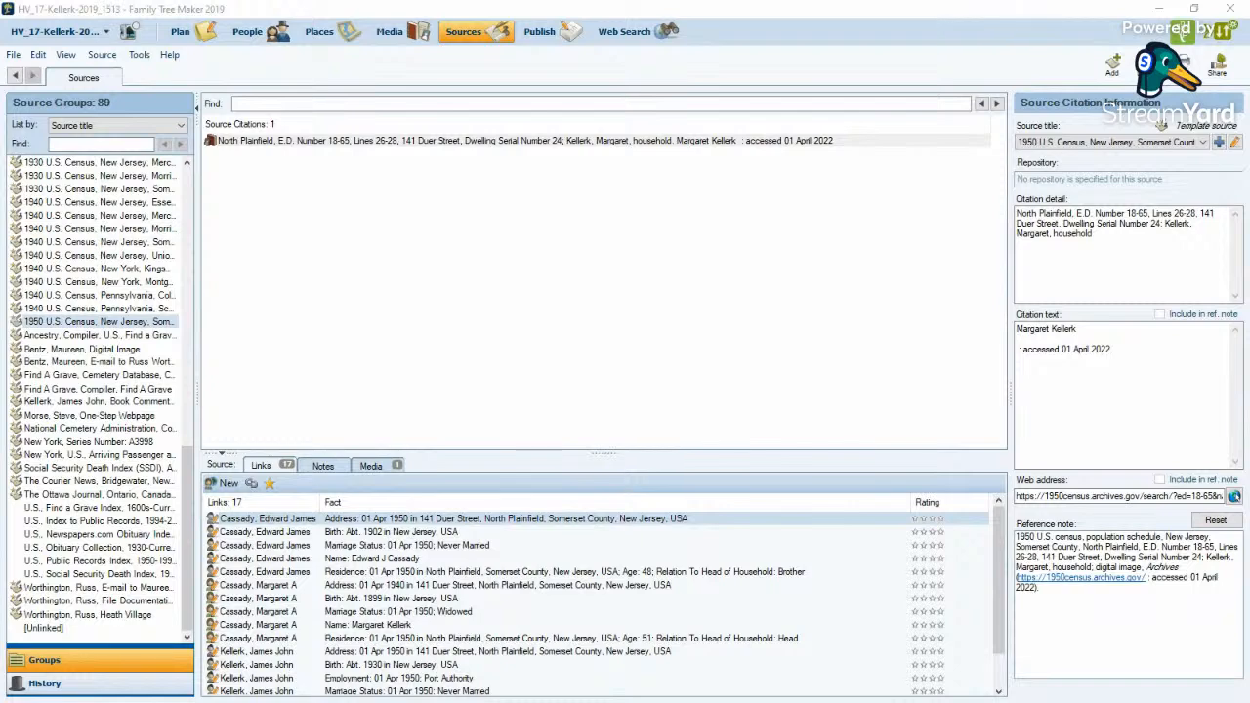
pyautogui.hotkey('alt', 'Tab')
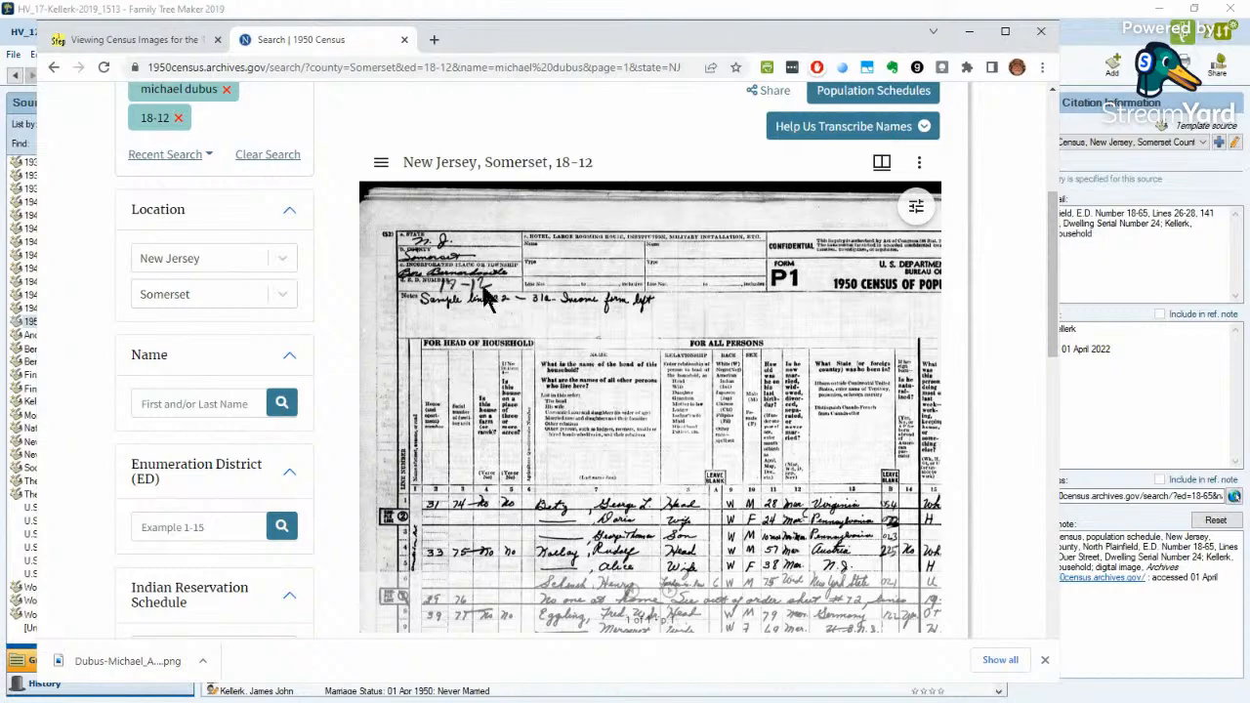
# - Zoom into the census sheet header, then add a new citation to the 1950 Somerset source
pyautogui.scroll(3, 477, 292)
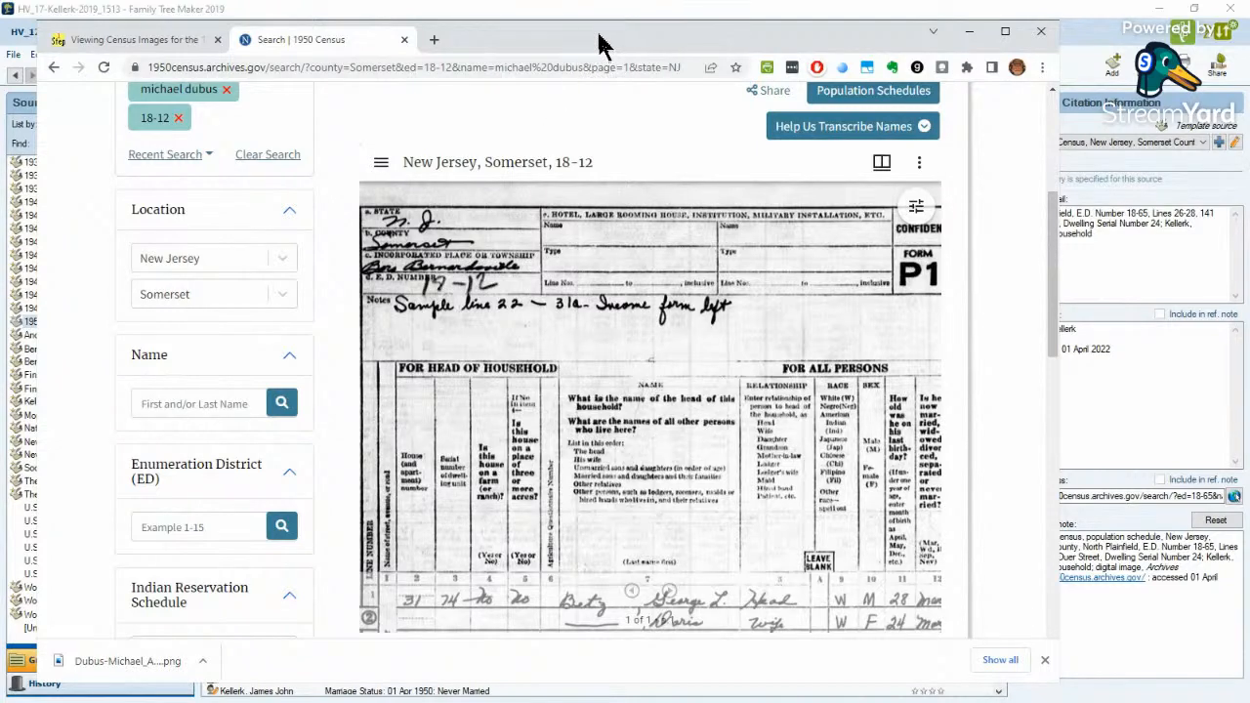
pyautogui.hotkey('alt', 'Tab')
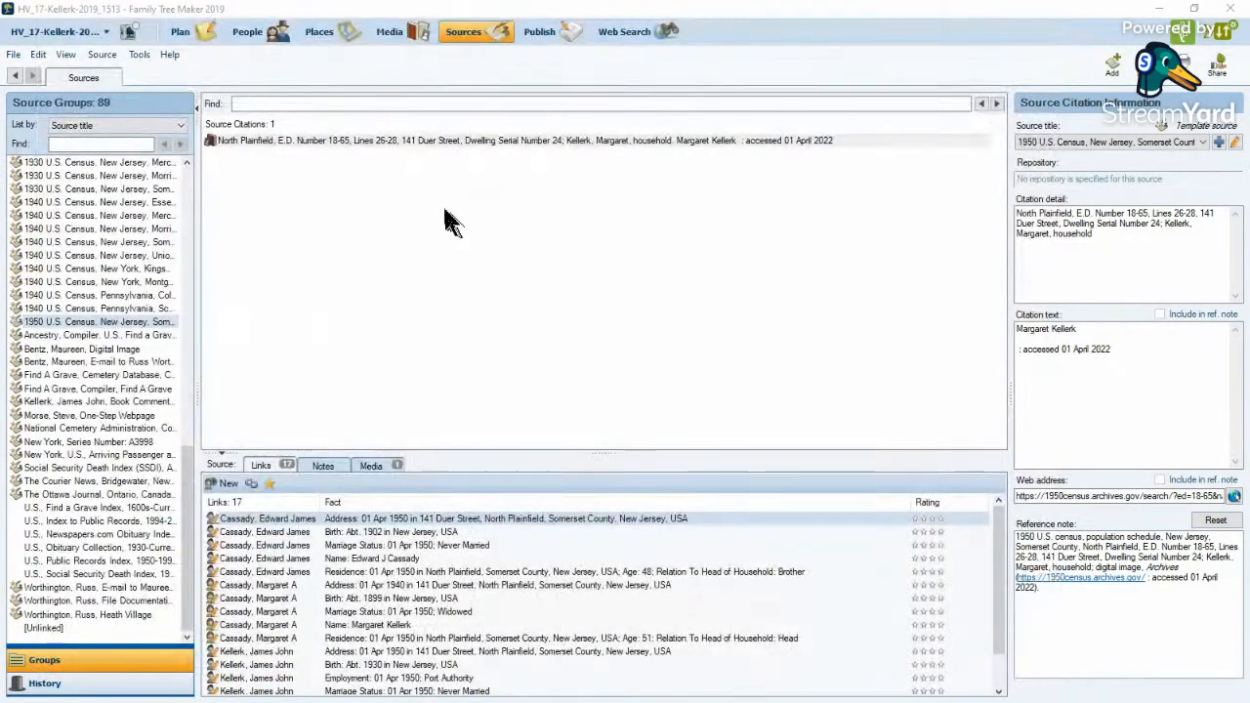
pyautogui.click(1111, 70)
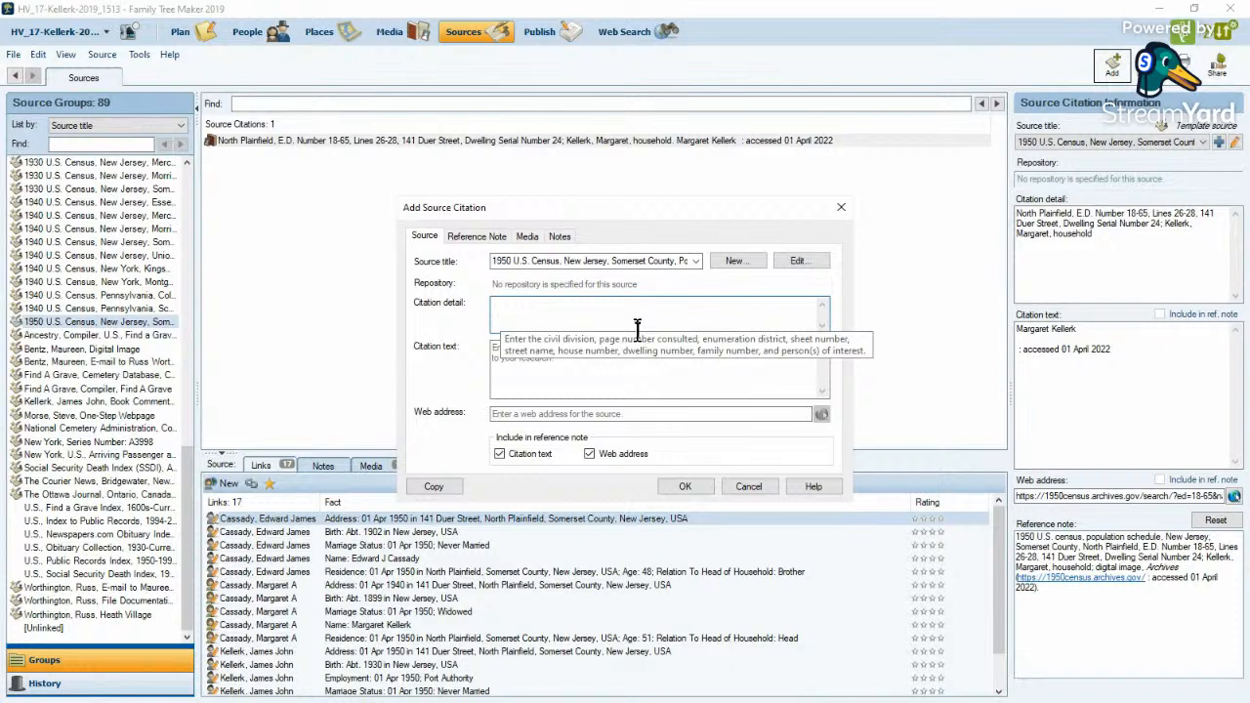
# - Type 'Boro of Bernardsville, E.D. 18-12' into the citation detail
pyautogui.write('Boro of Bernardsville, E.')
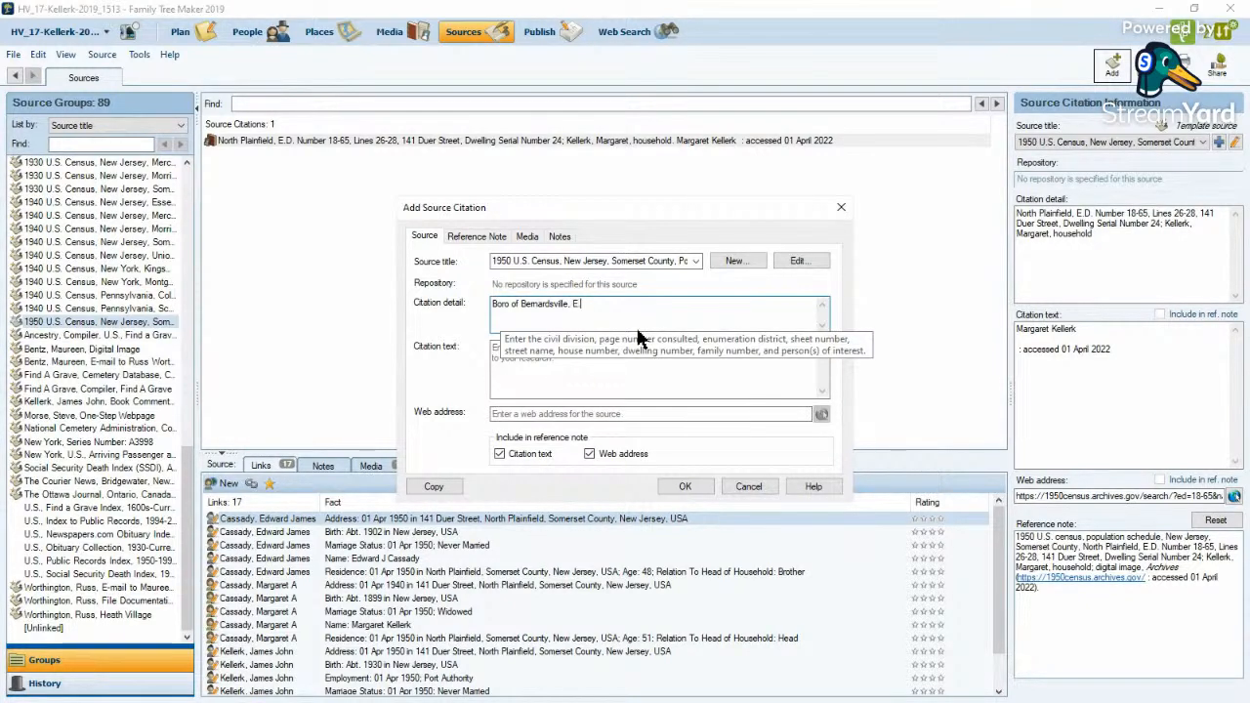
pyautogui.write('D. 18')
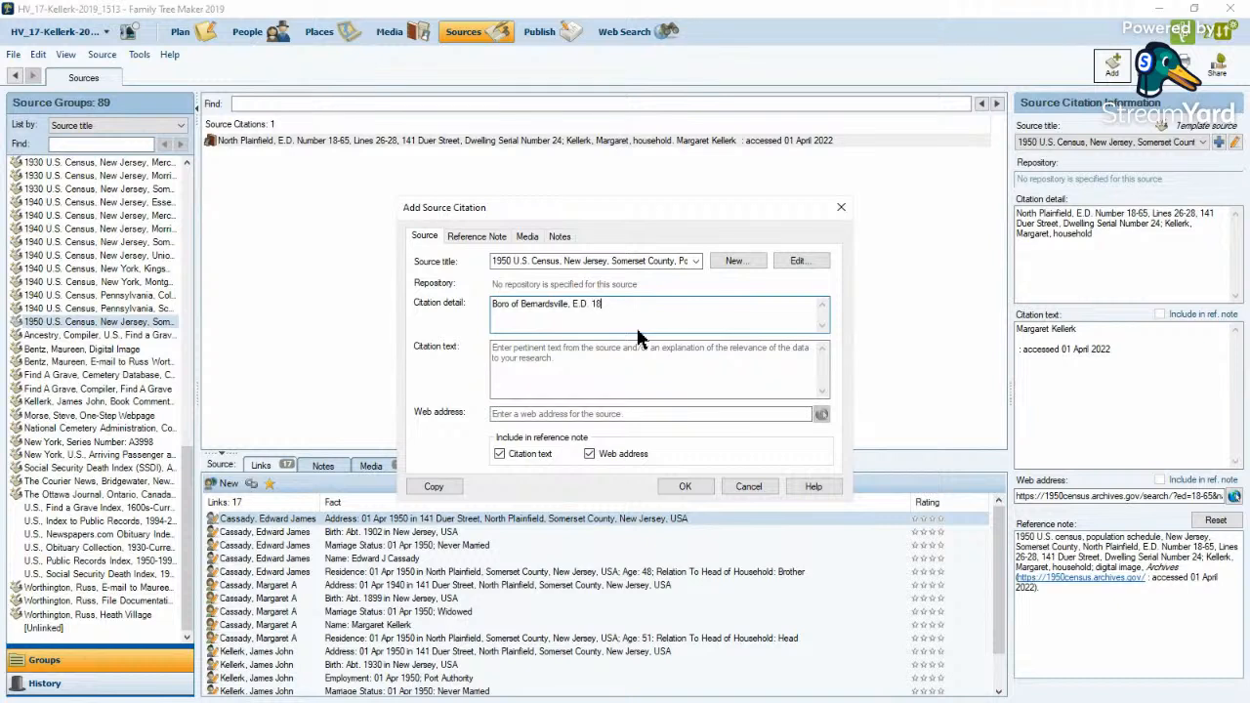
pyautogui.write('-12,')
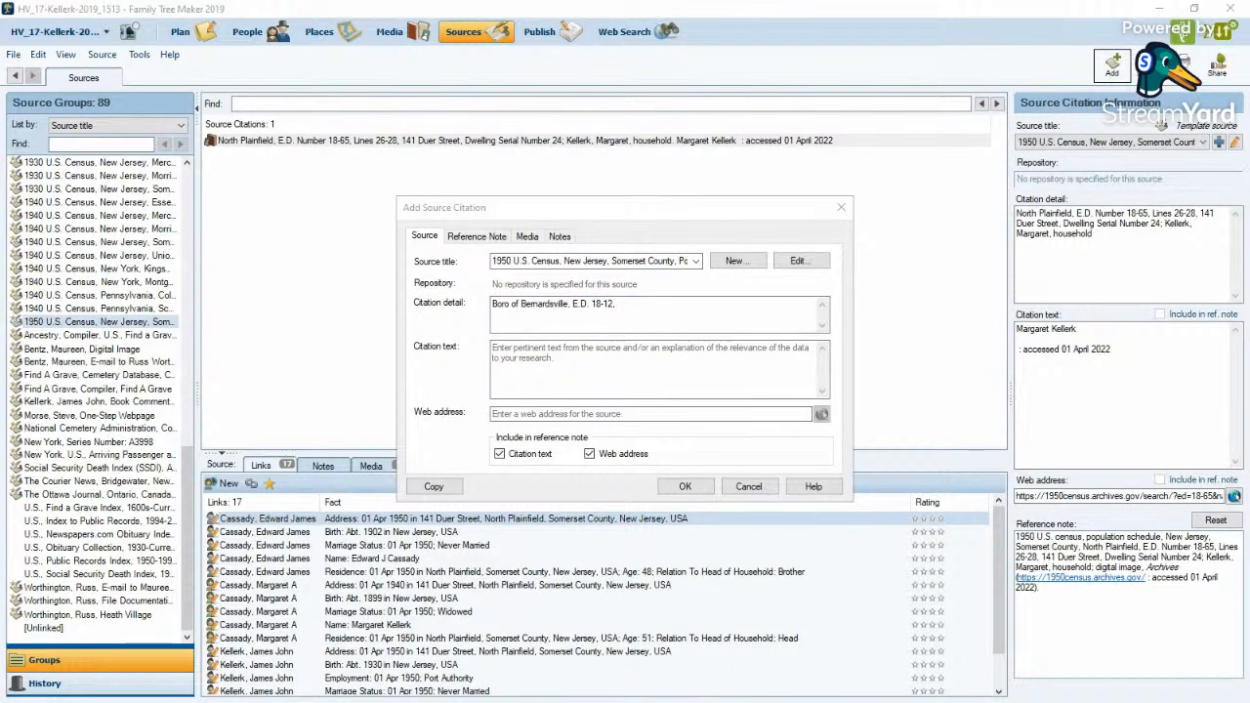
# - Check the household rows on the census sheet and append 'Lines 18 - 21' to the citation detail
pyautogui.moveTo(0, 37); pyautogui.dragTo(703, 39)
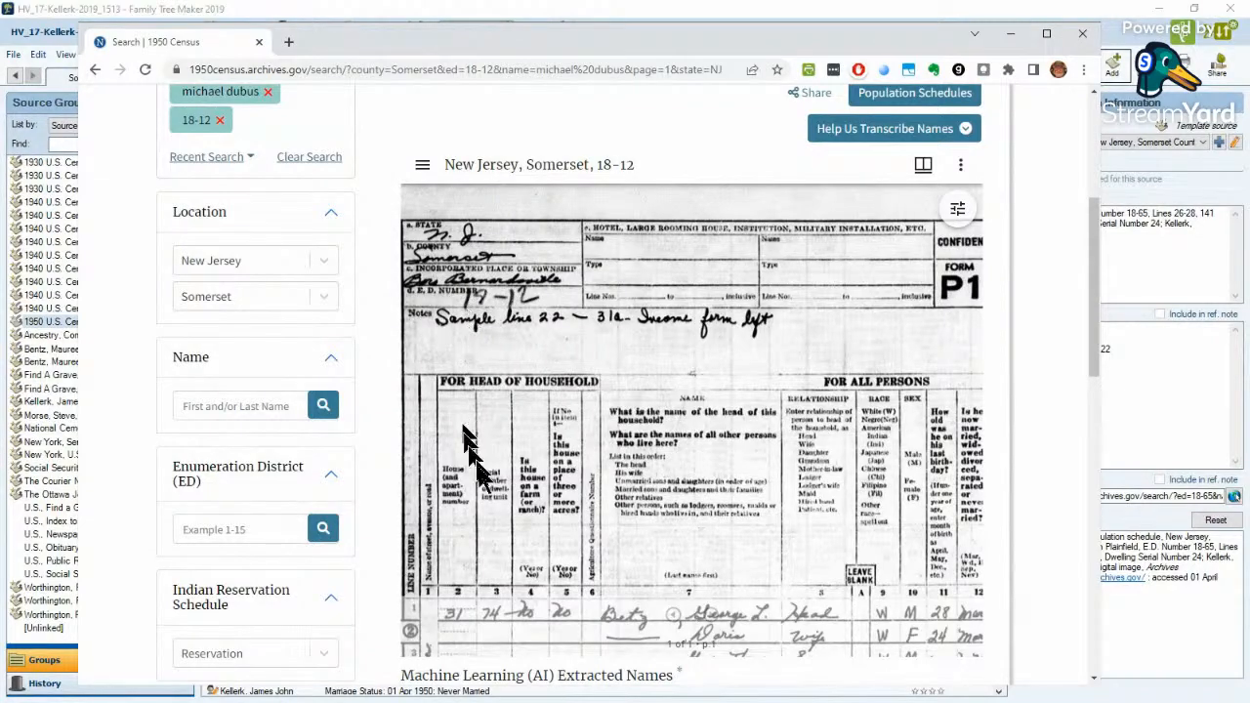
pyautogui.scroll(-5, 488, 410)
pyautogui.scroll(-7, 544, 477)
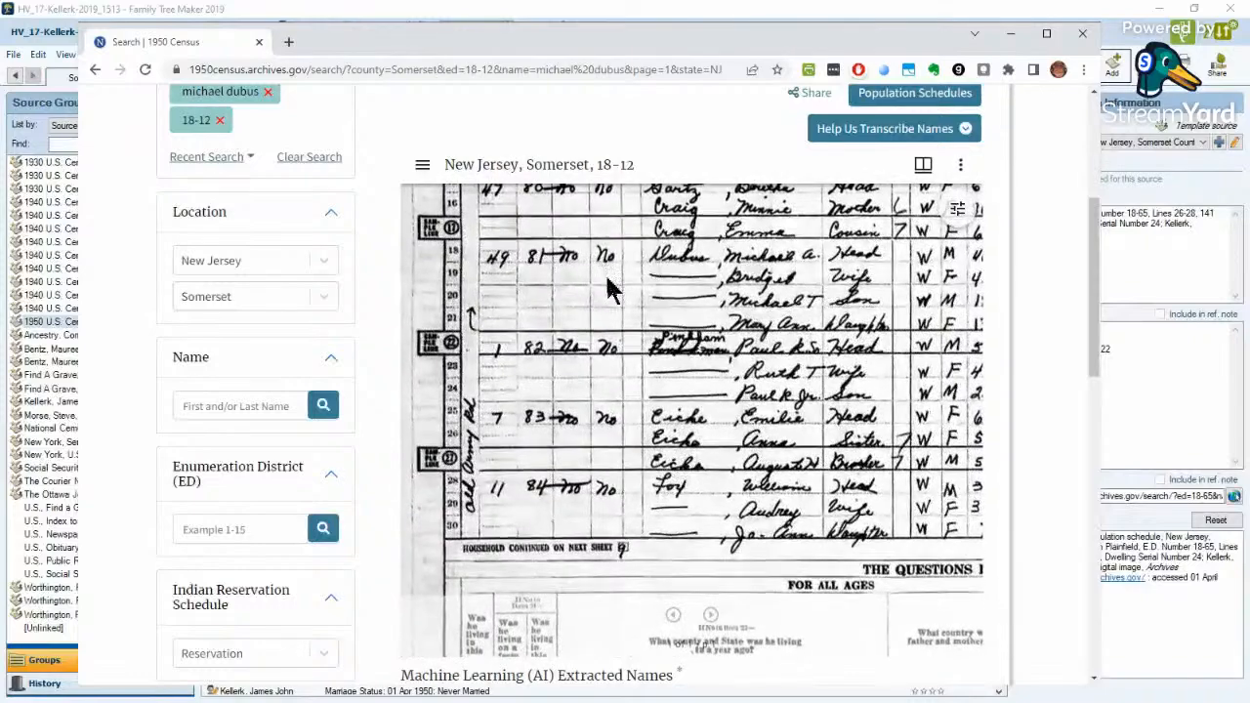
pyautogui.moveTo(606, 279); pyautogui.dragTo(598, 299)
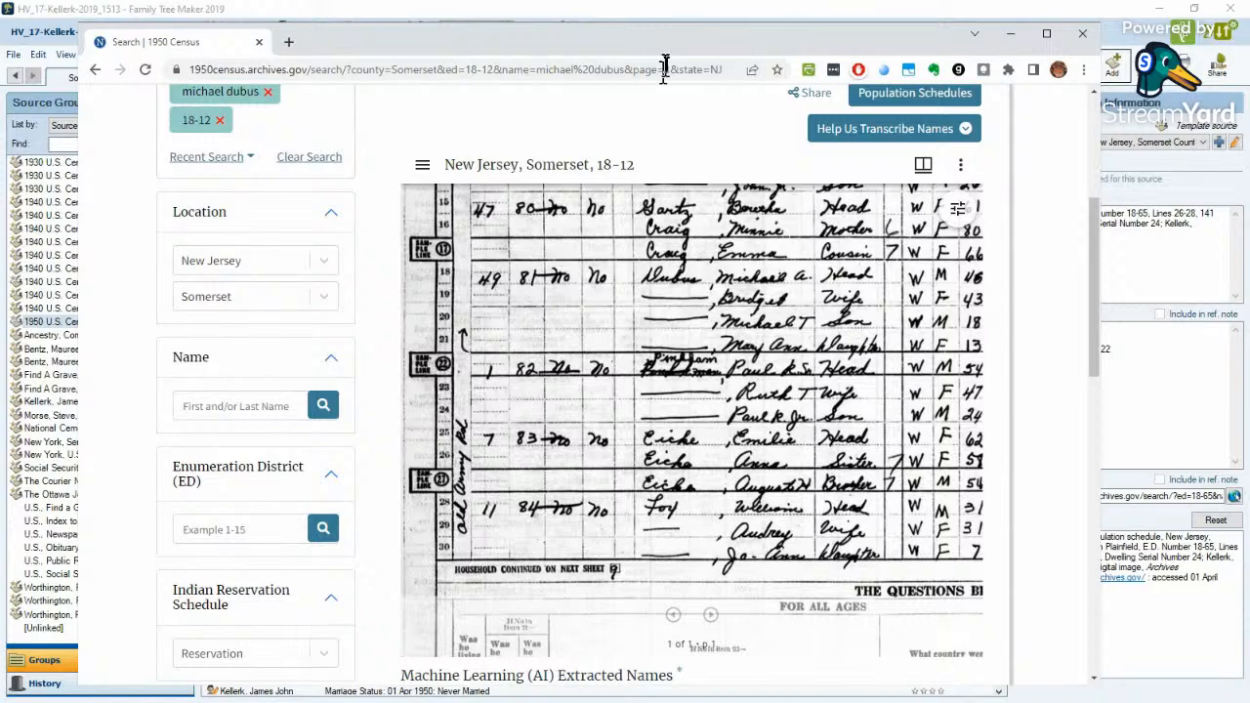
pyautogui.moveTo(665, 42); pyautogui.dragTo(167, 57)
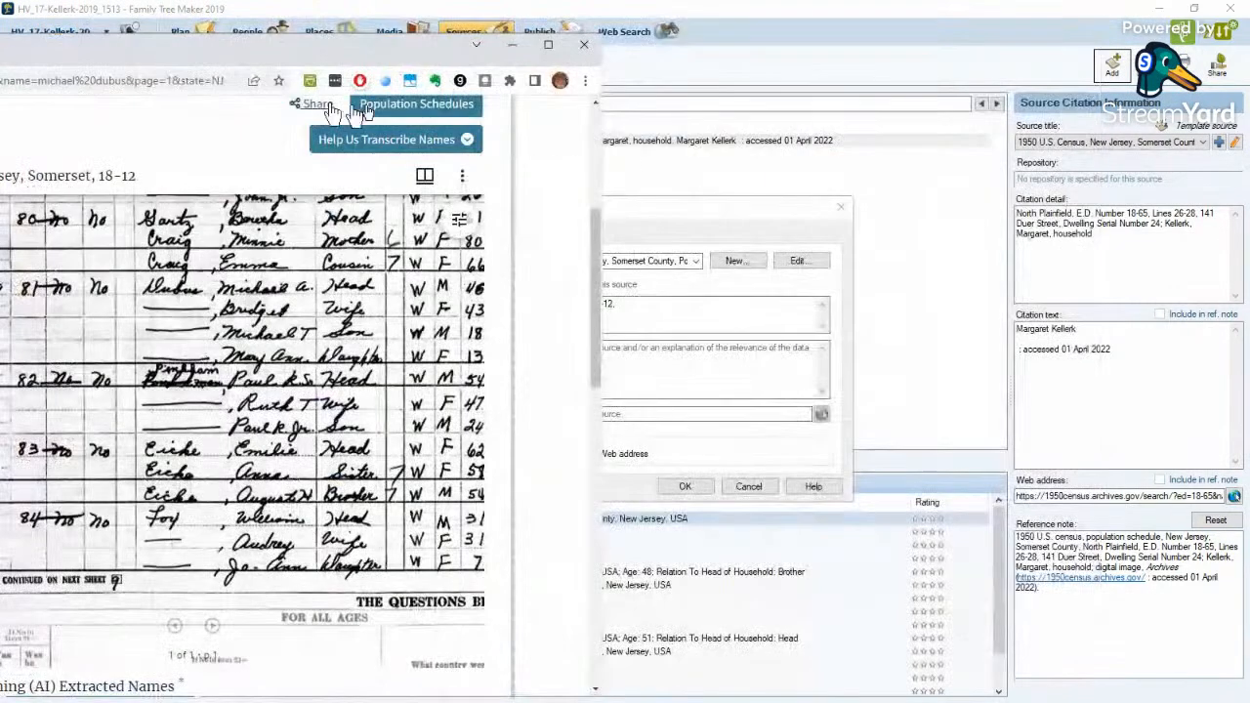
pyautogui.moveTo(324, 57); pyautogui.dragTo(20, 56)
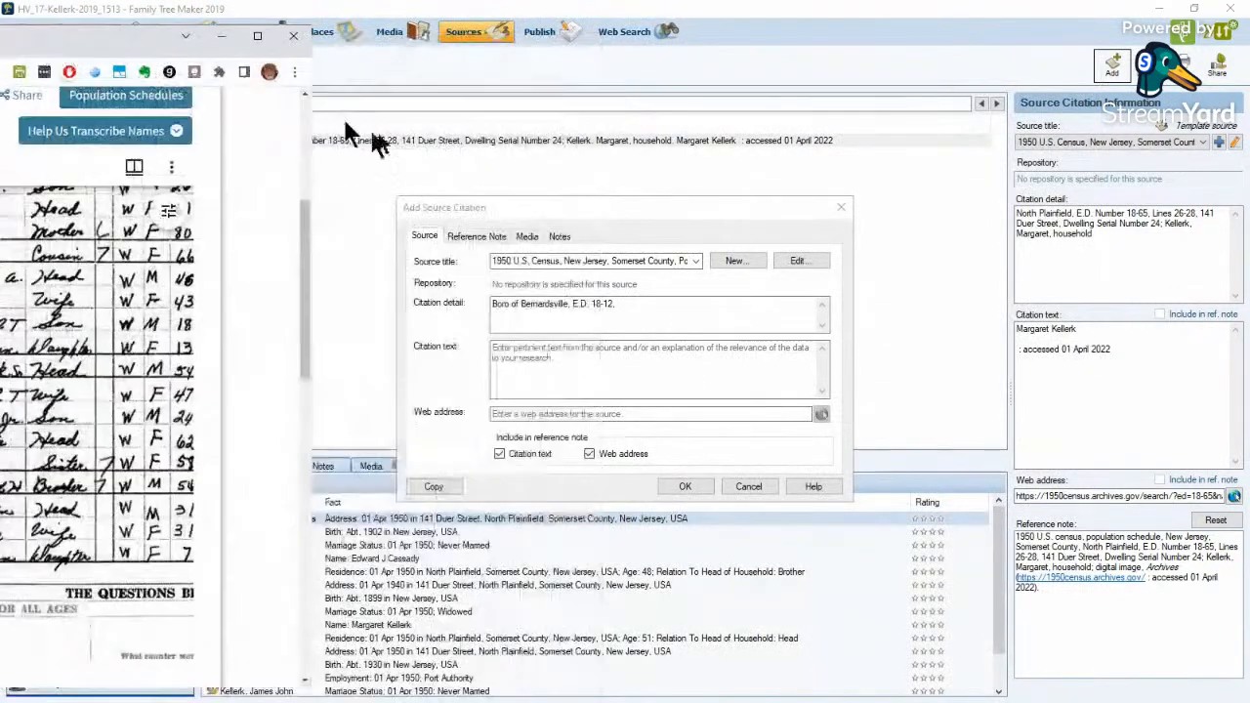
pyautogui.click(674, 302)
pyautogui.write('Lines')
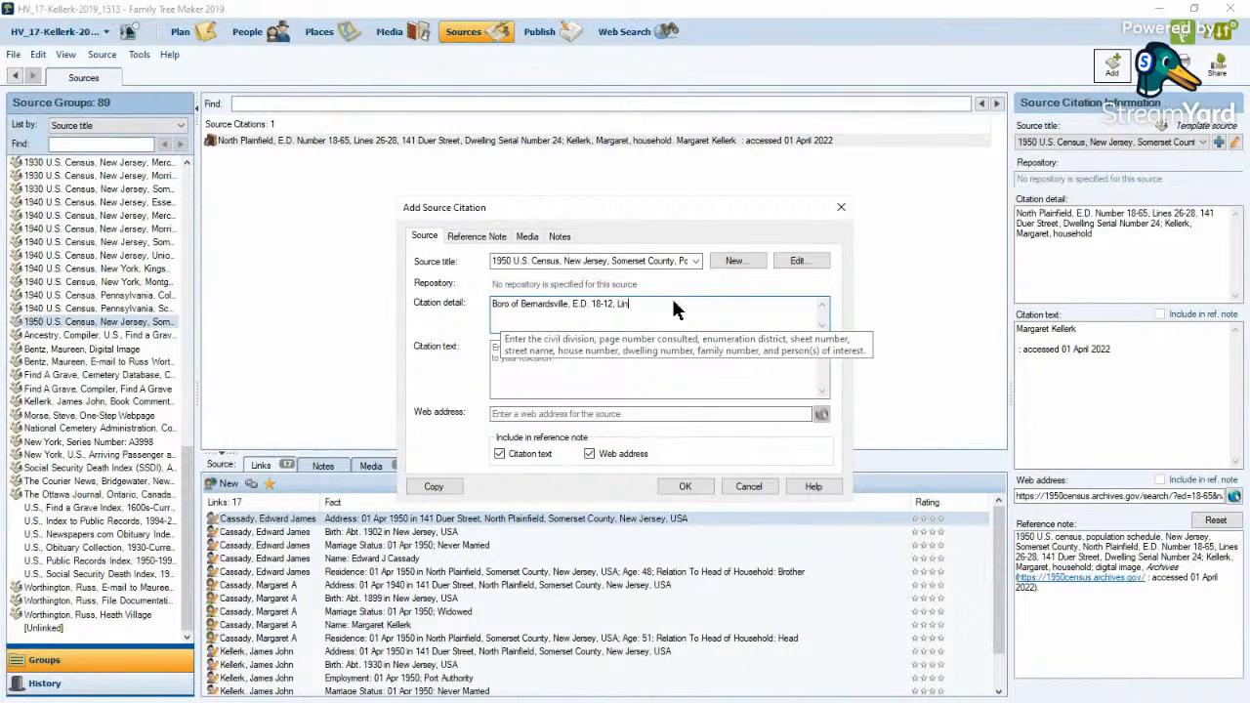
pyautogui.write(' 18 - 21.')
pyautogui.hotkey('alt', 'Tab')
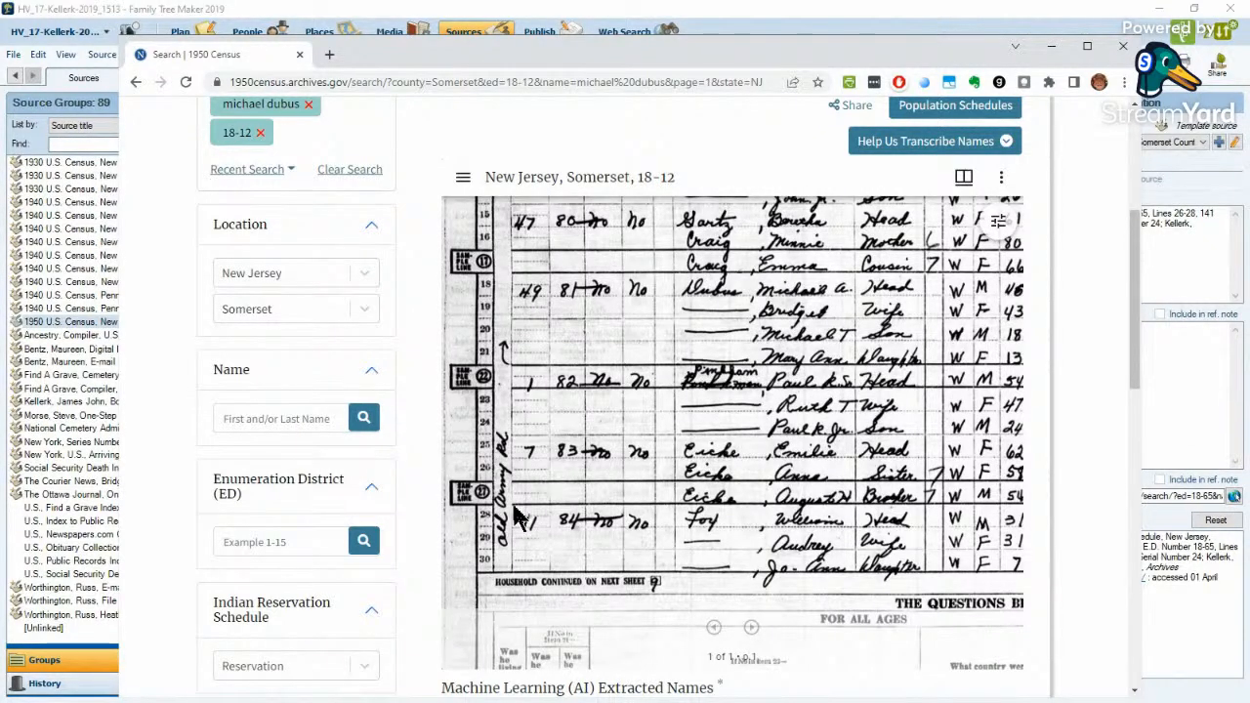
pyautogui.moveTo(681, 55); pyautogui.dragTo(0, 44)
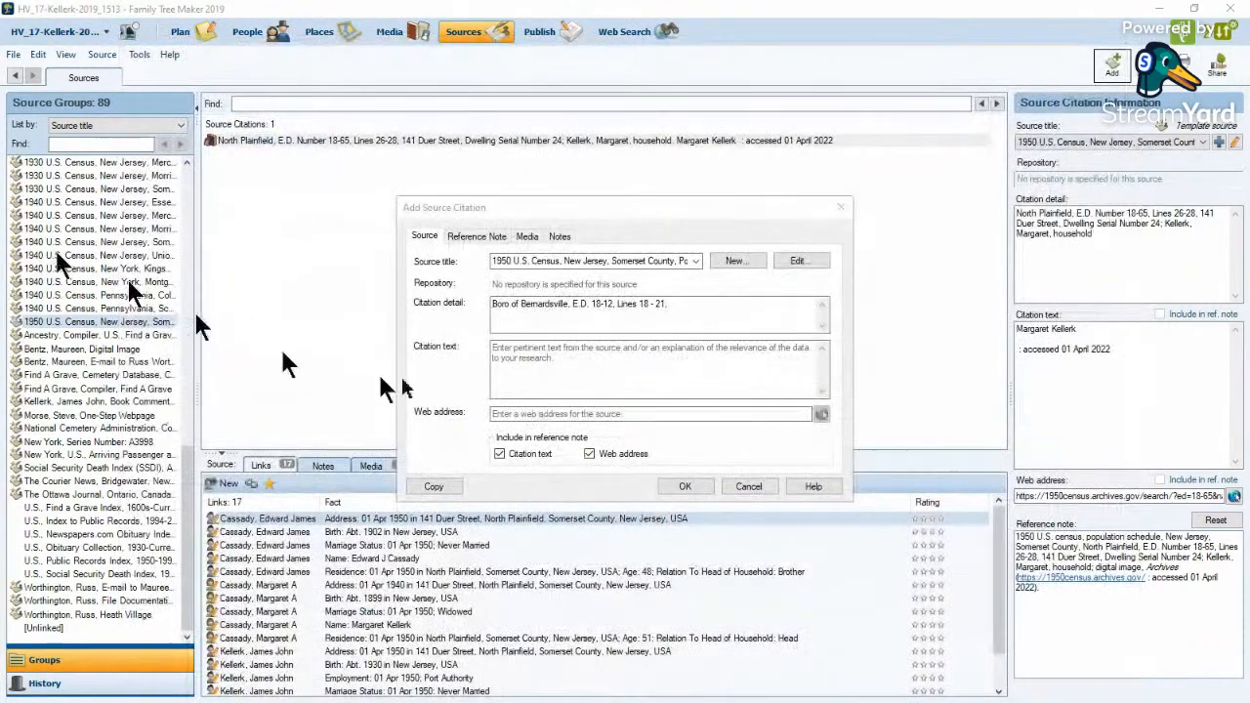
pyautogui.click(706, 314)
# - Correct the street address in the citation detail and append the household head's name
pyautogui.write('18 Old Arem Road')
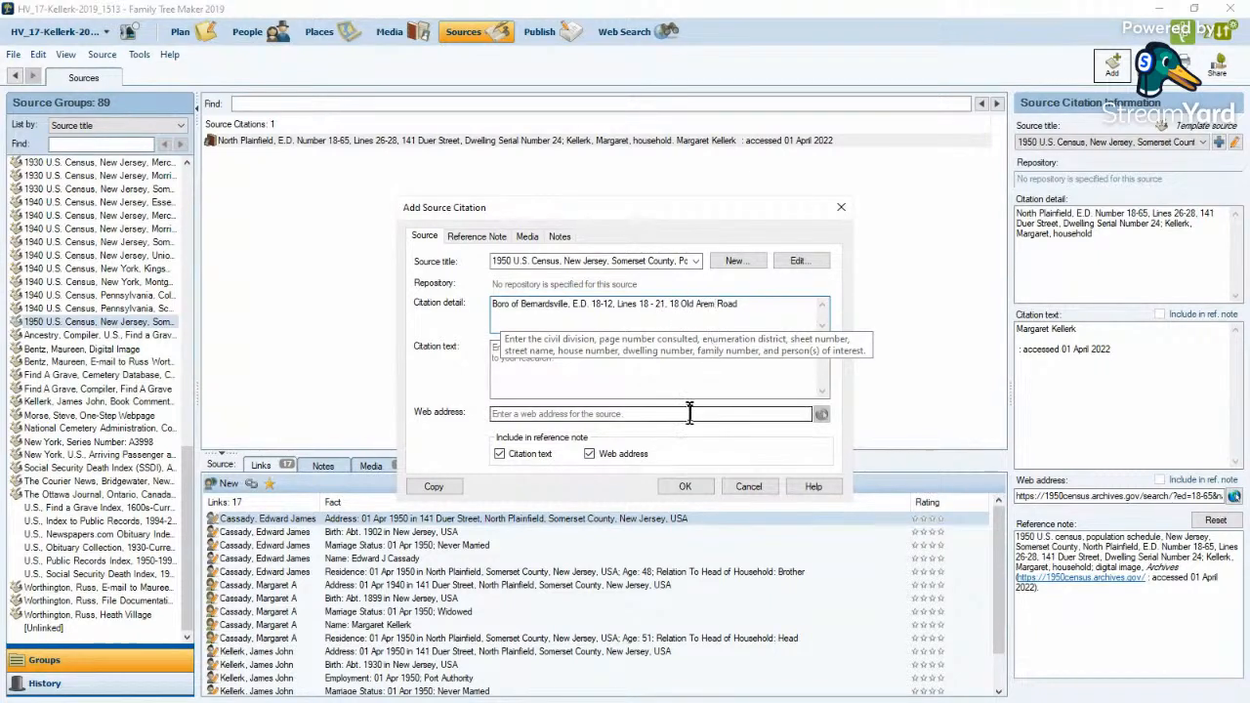
pyautogui.press('BackSpace')
pyautogui.write('y')
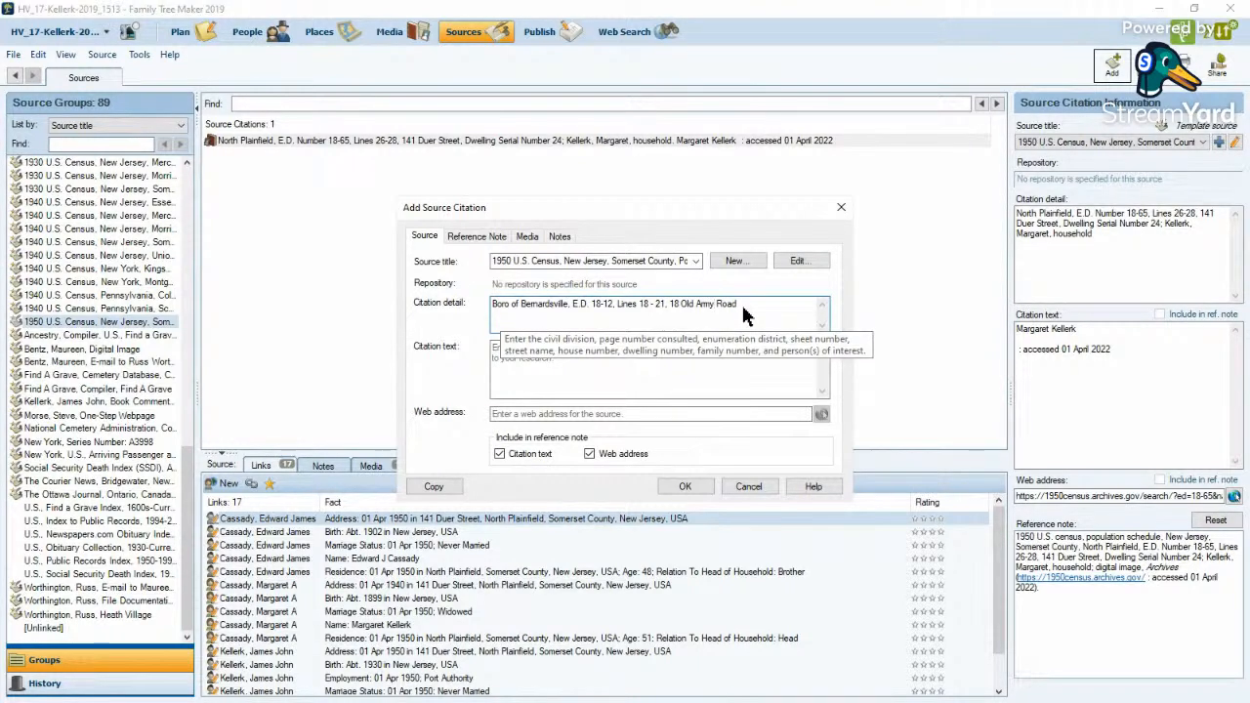
pyautogui.click(767, 305)
pyautogui.write(',')
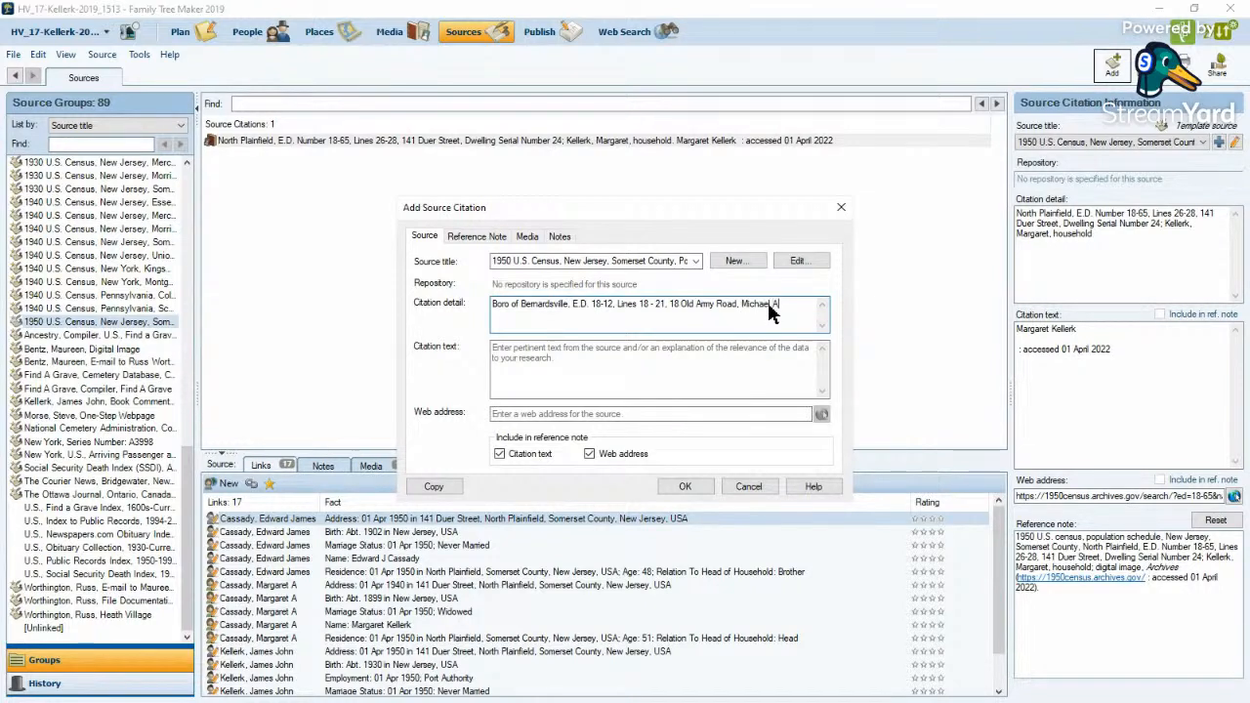
pyautogui.write('Michael A Dubus Household')
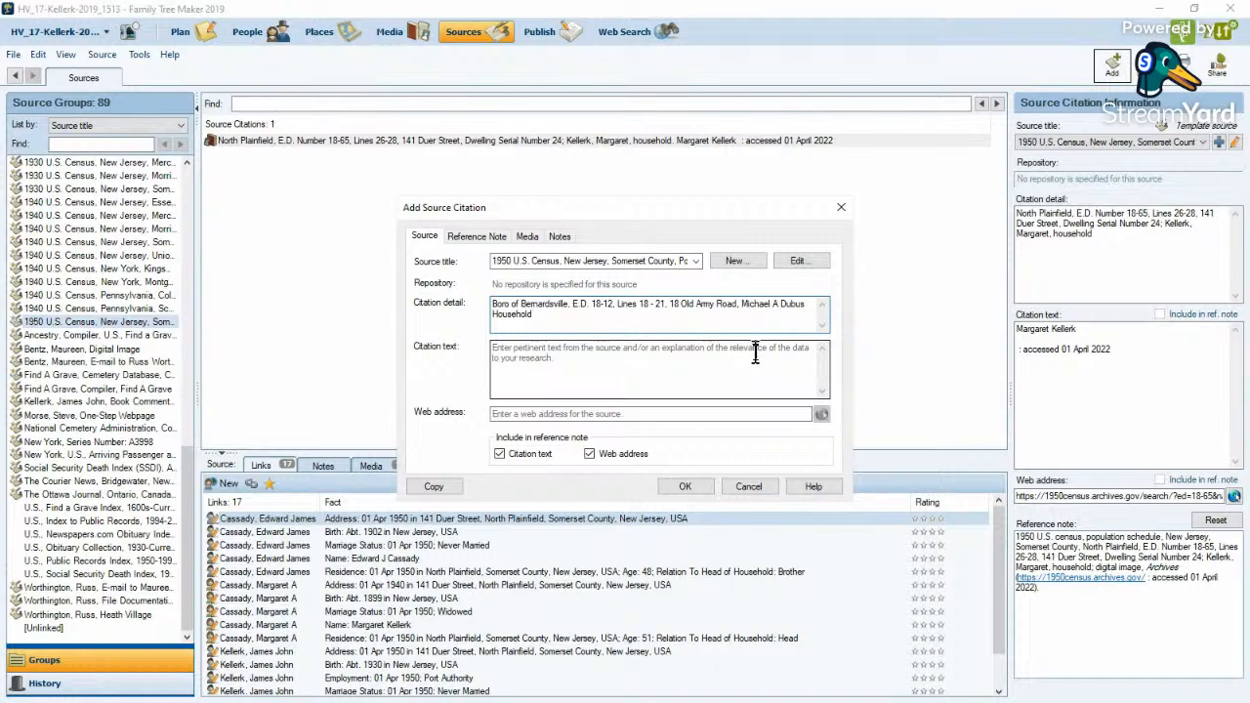
# - Enter the head of household's full name as the citation text
pyautogui.click(674, 351)
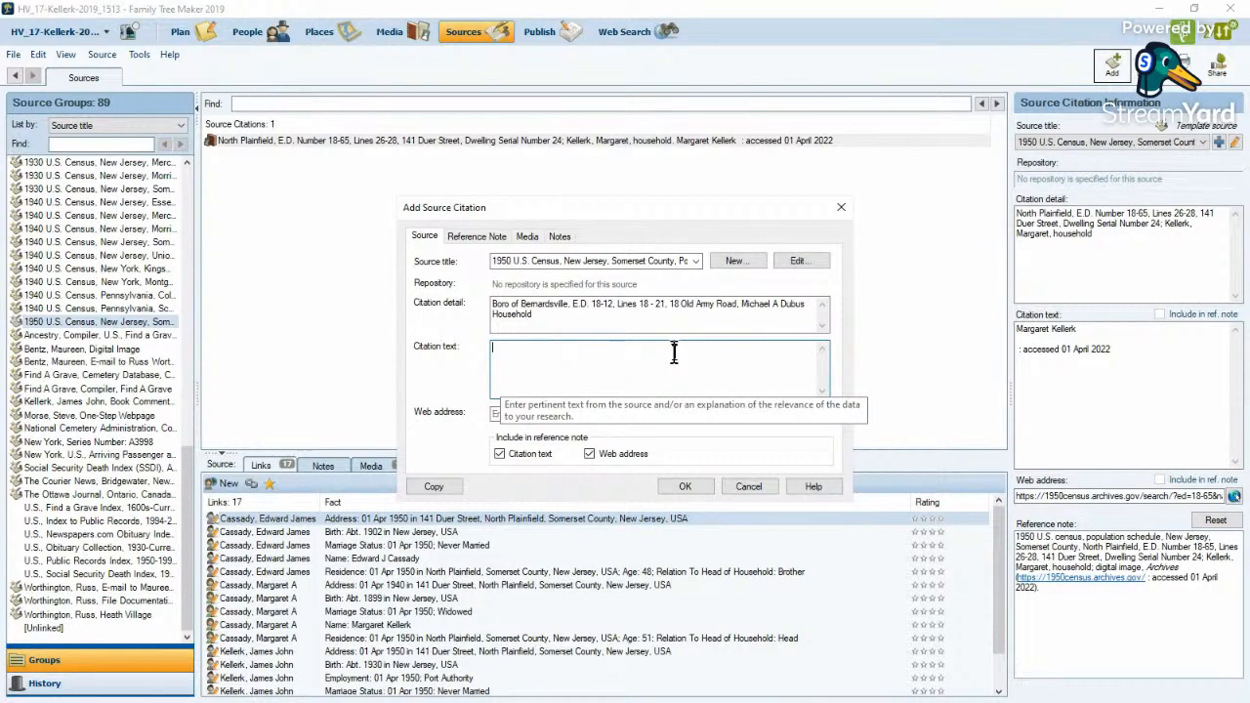
pyautogui.write('ichael A Dubus')
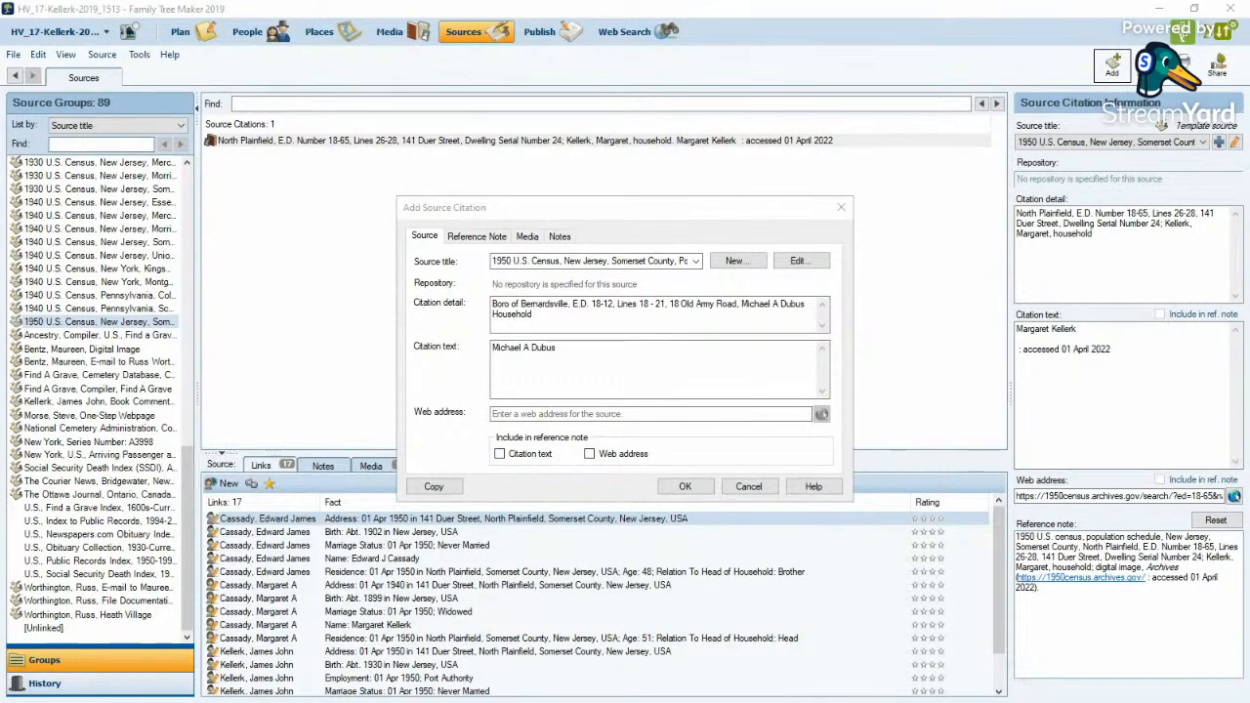
pyautogui.moveTo(0, 78); pyautogui.dragTo(347, 39)
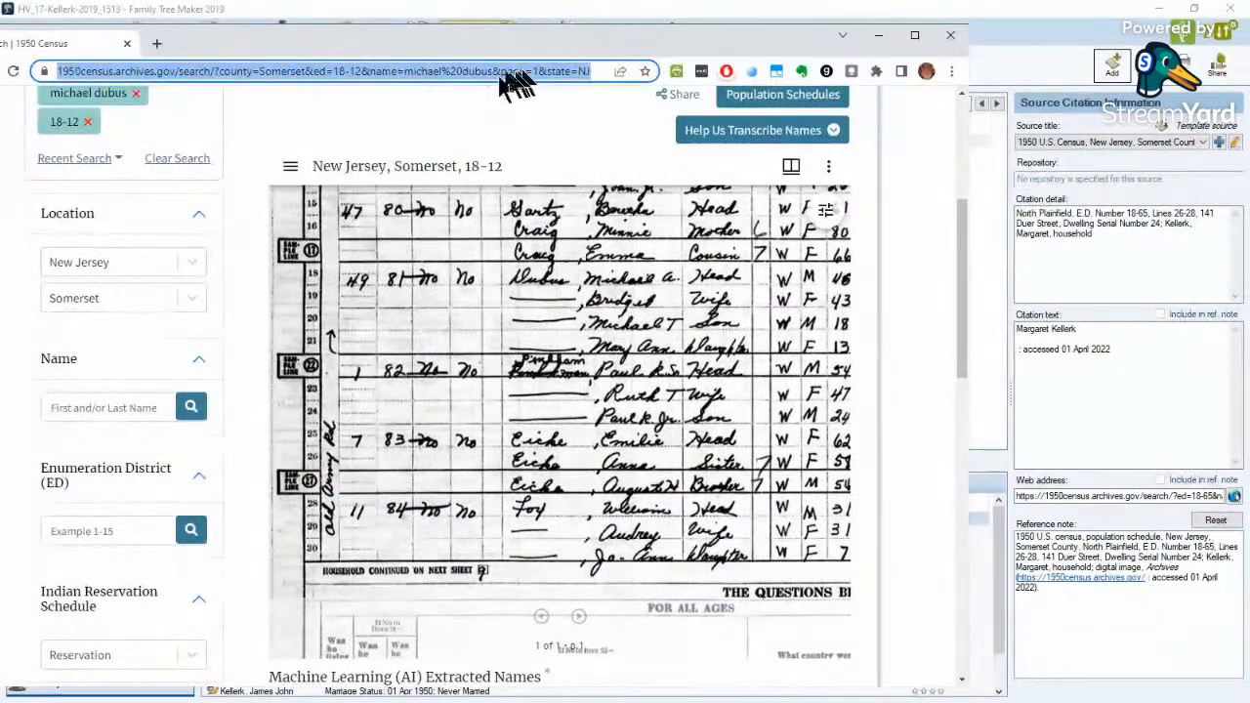
# - Paste the 1950 census search URL as the web address and add ': accessed 01 April 2022' to the citation text
pyautogui.moveTo(437, 40); pyautogui.dragTo(0, 26)
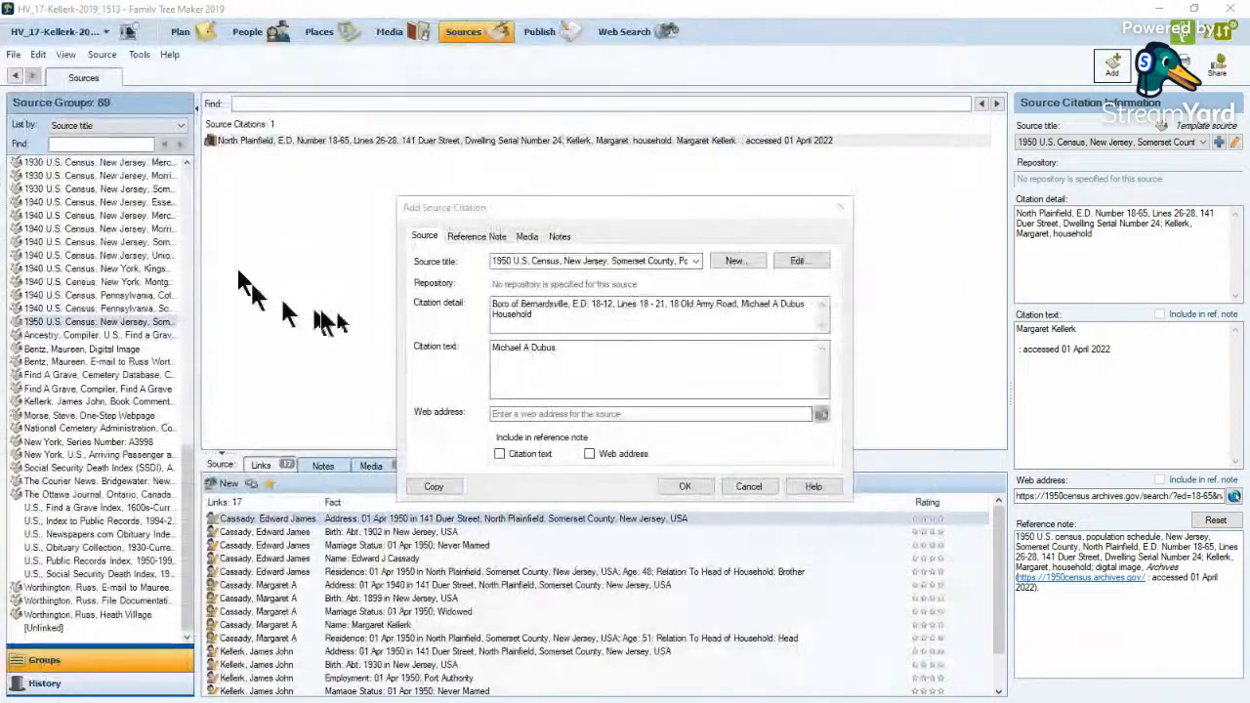
pyautogui.click(514, 413)
pyautogui.write('https://1950census.archives.gov/search/?county=Somerset&ed=18-12&name=michael%20dubus&page=1&state=NJ')
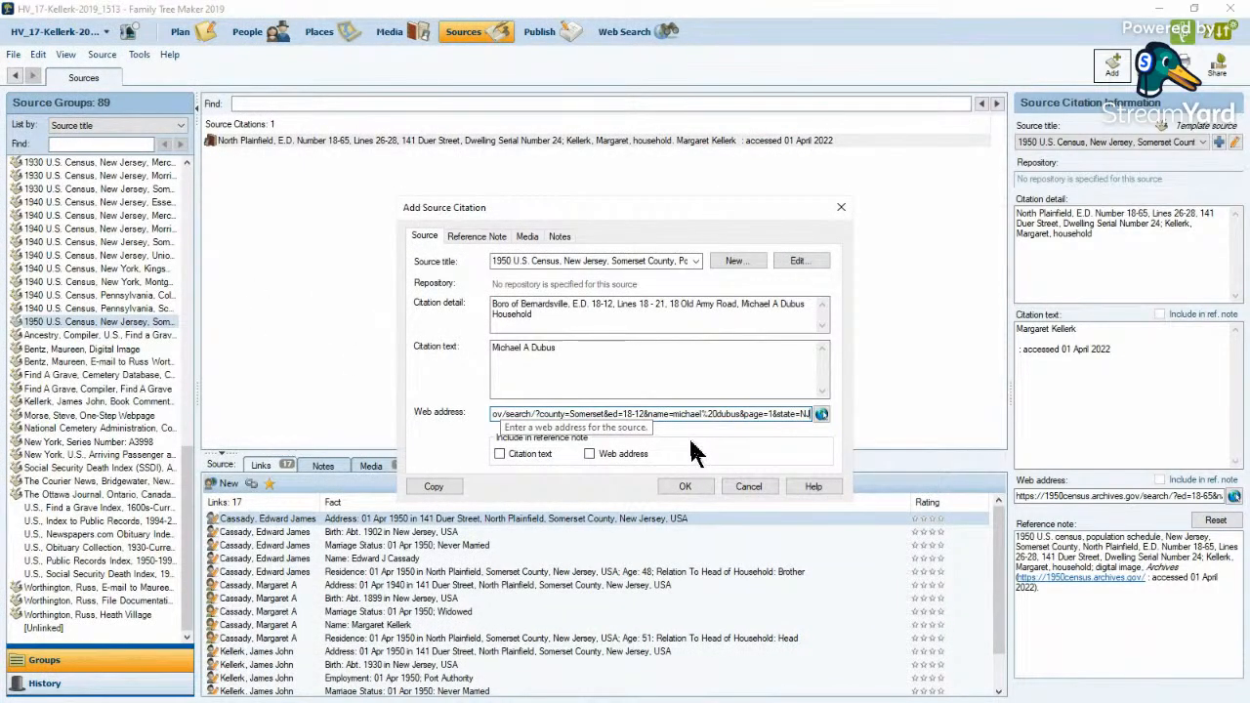
pyautogui.click(602, 352)
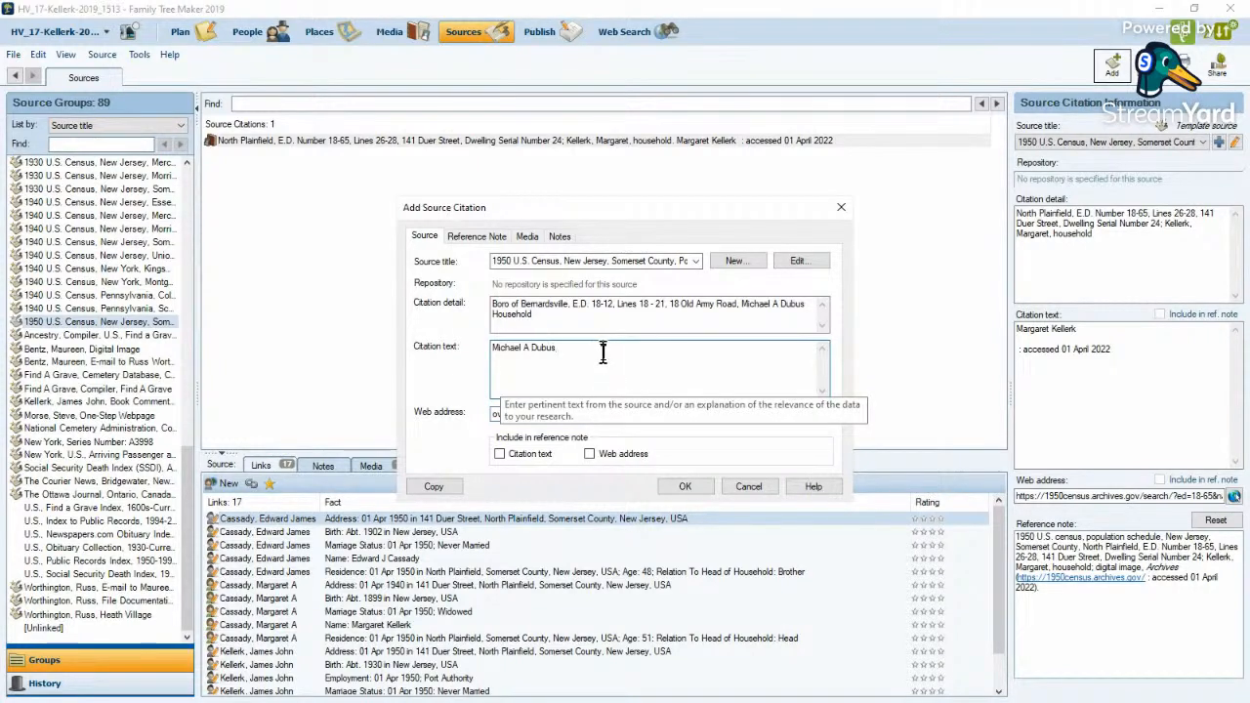
pyautogui.write(': accessed 01 April 2022')
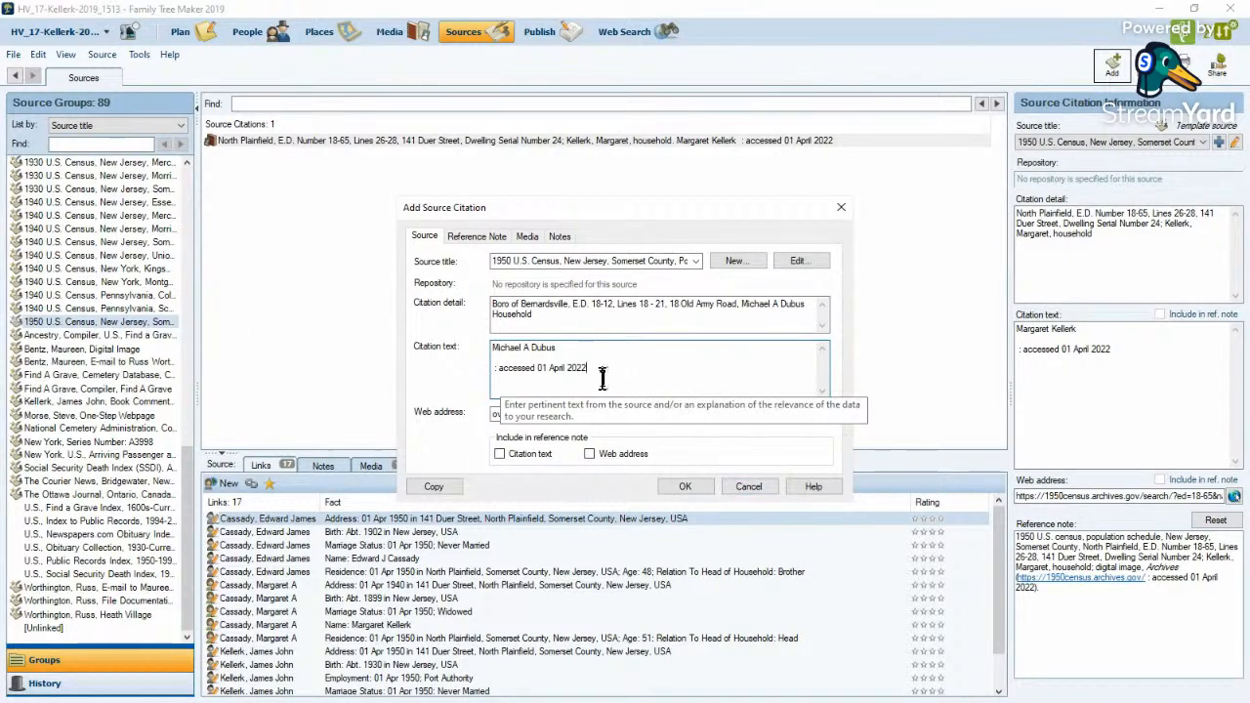
pyautogui.moveTo(604, 375); pyautogui.dragTo(485, 384)
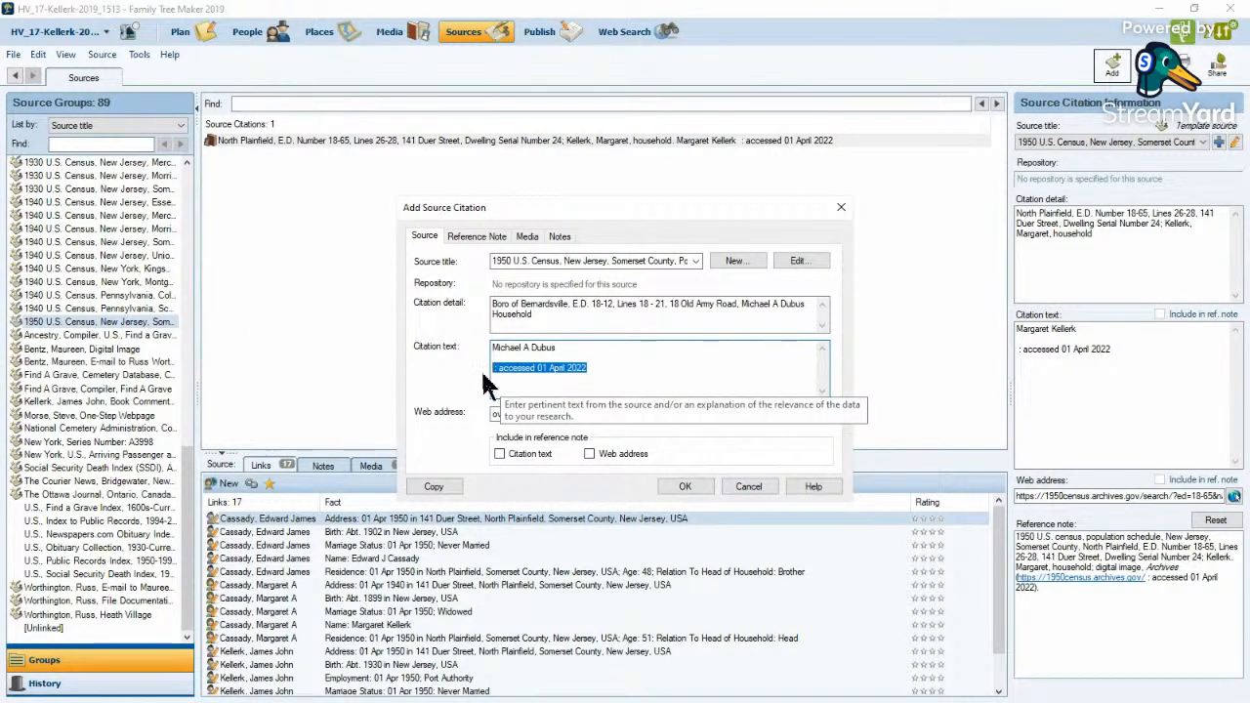
# - Append ': accessed 01 April 2022' to the reference note and select the whole note for copying
pyautogui.click(466, 239)
pyautogui.click(560, 309)
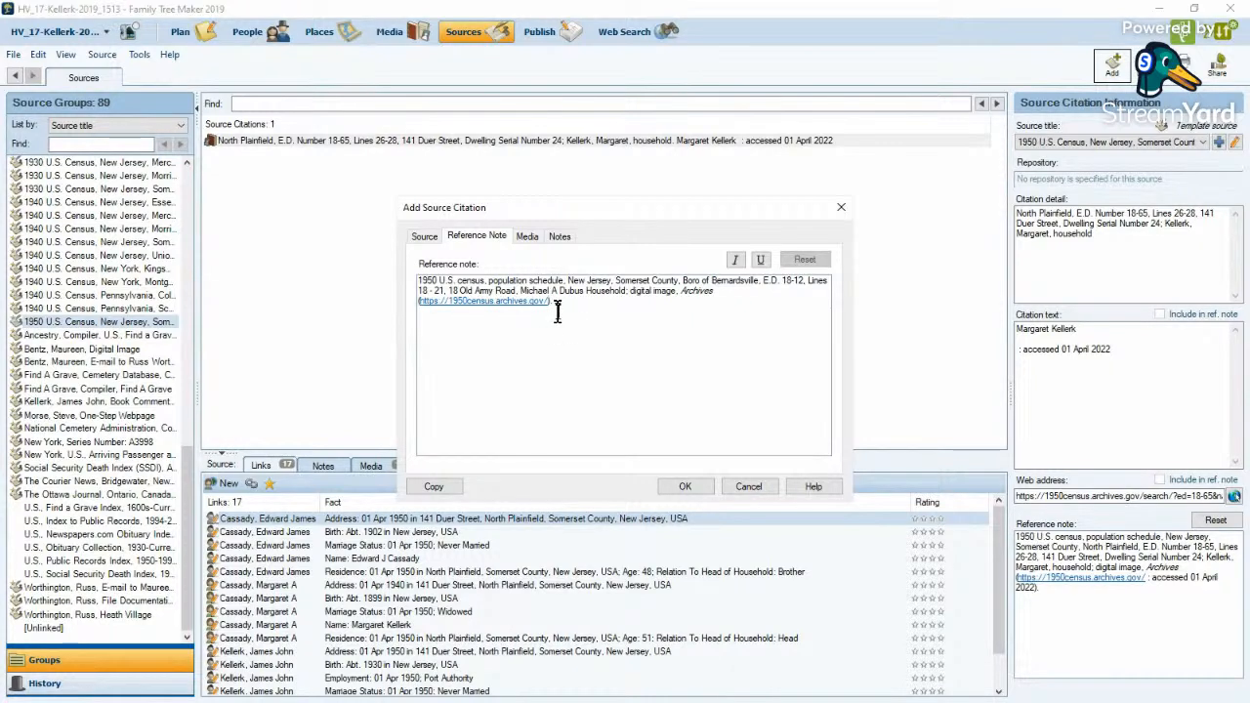
pyautogui.write(': accessed 01 April 2022')
pyautogui.moveTo(680, 302); pyautogui.dragTo(376, 269)
pyautogui.hotkey('ctrl', 'c')
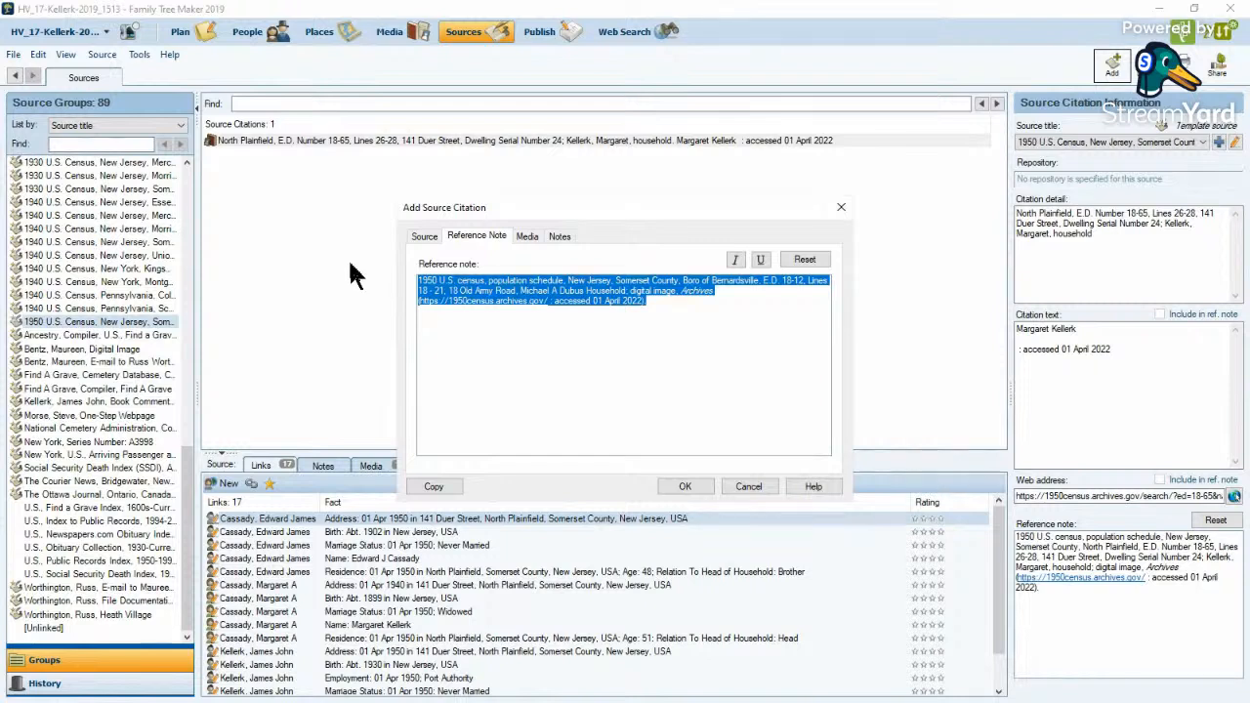
# - Attach the downloaded 1950 census PNG to the citation under the Census category and open its details
pyautogui.click(529, 237)
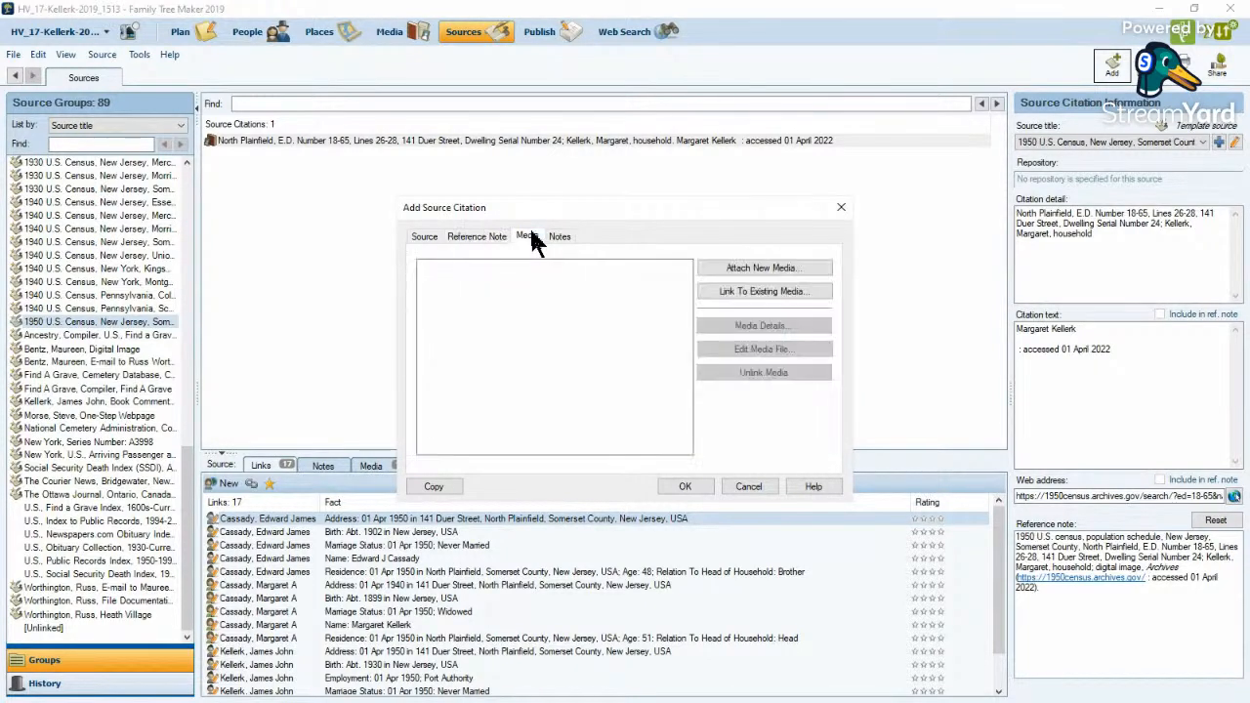
pyautogui.click(720, 270)
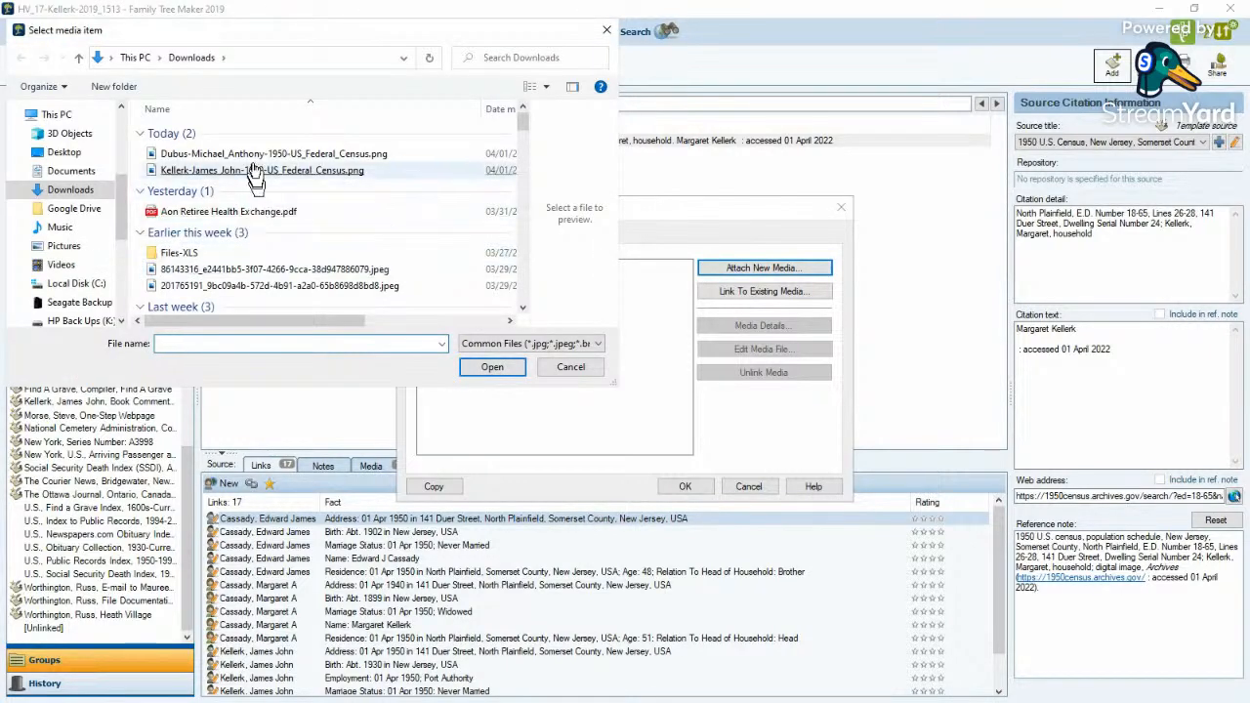
pyautogui.doubleClick(258, 158)
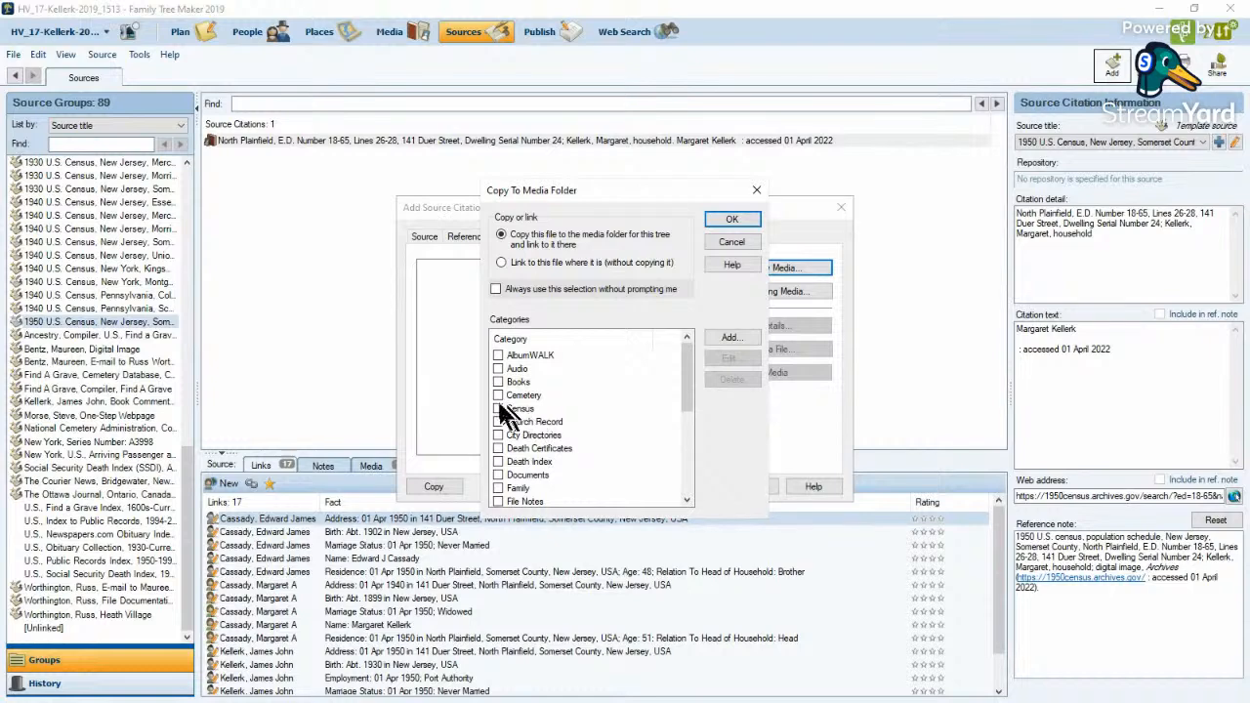
pyautogui.click(497, 408)
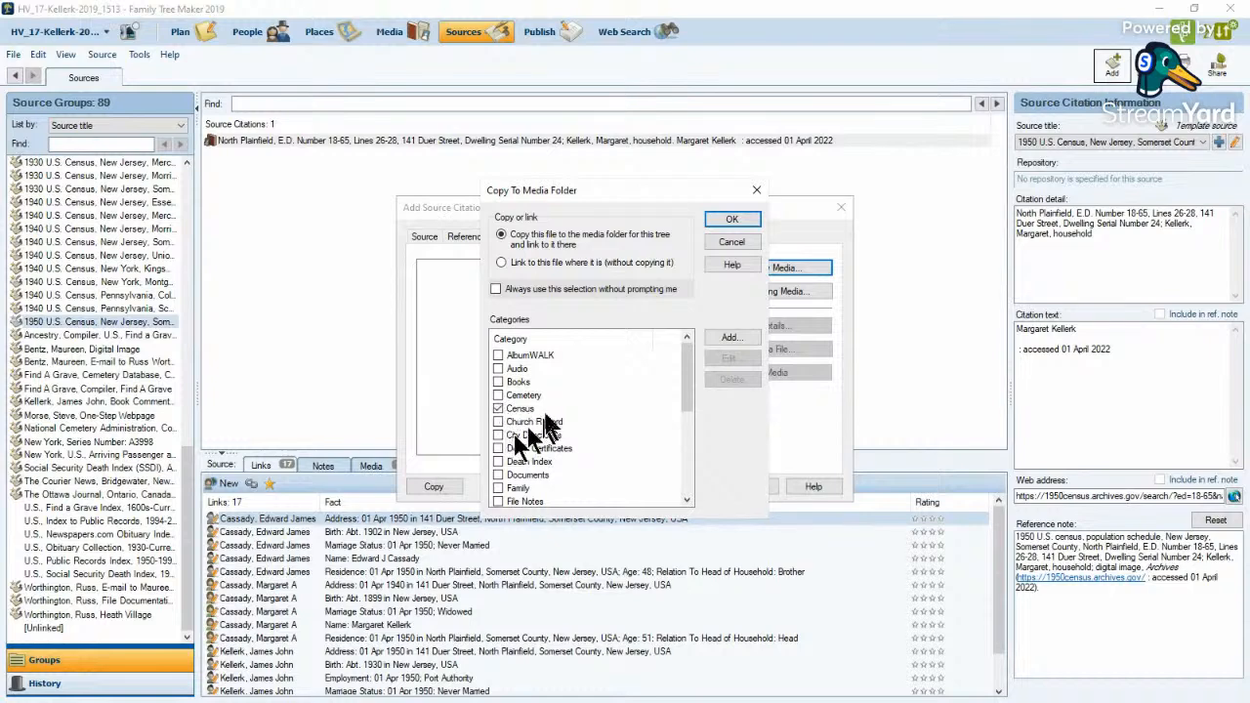
pyautogui.click(732, 223)
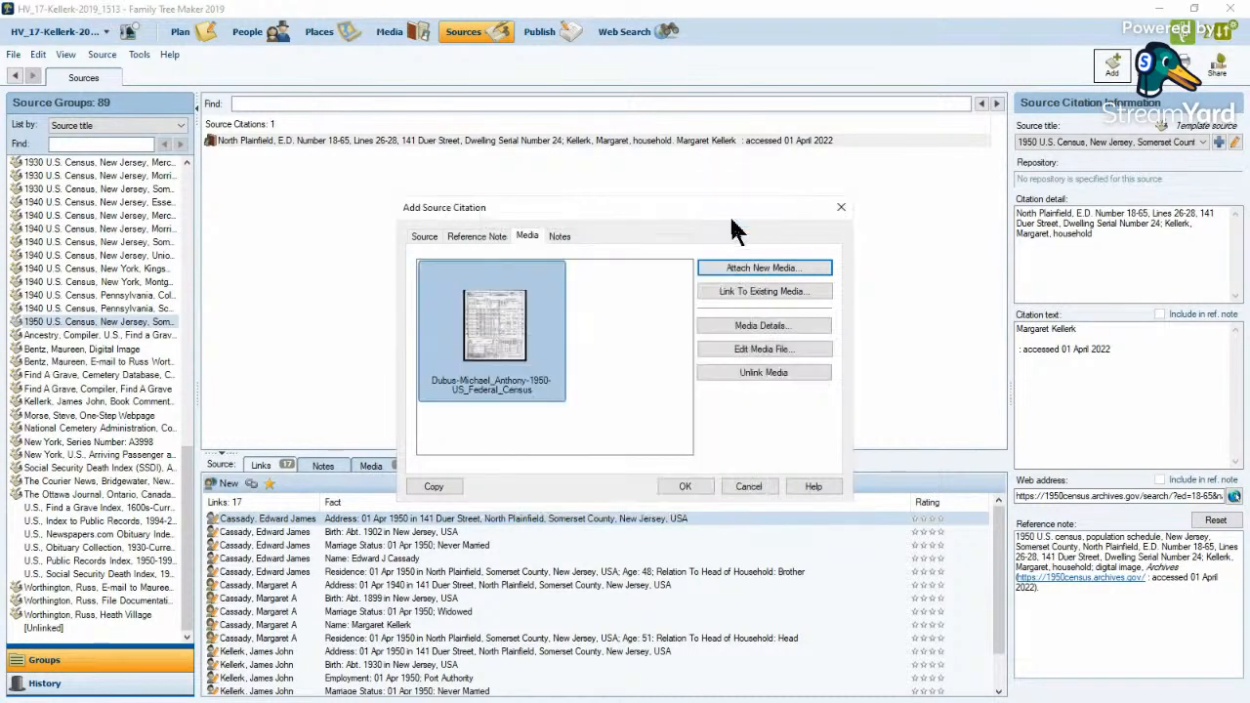
pyautogui.click(770, 327)
pyautogui.click(851, 322)
# - Paste the full citation as the image description and caption it with the person's name, 1950 and US Federal Census
pyautogui.hotkey('ctrl', 'v')
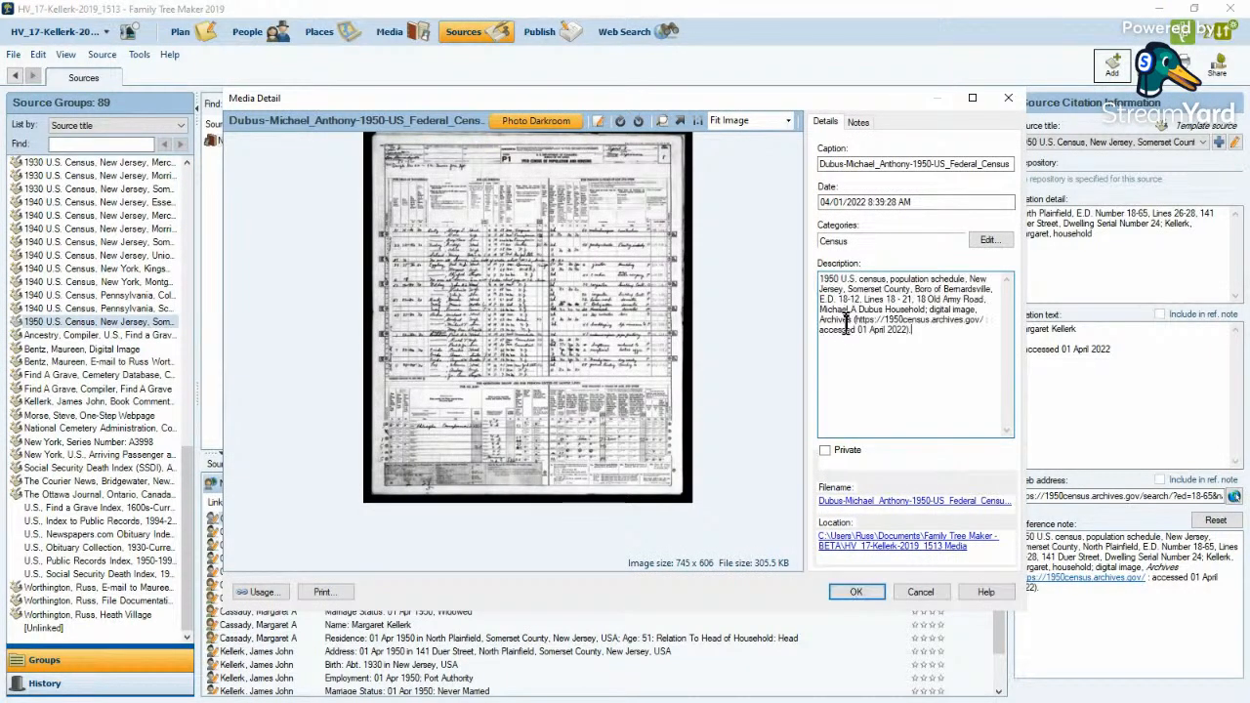
pyautogui.click(943, 165)
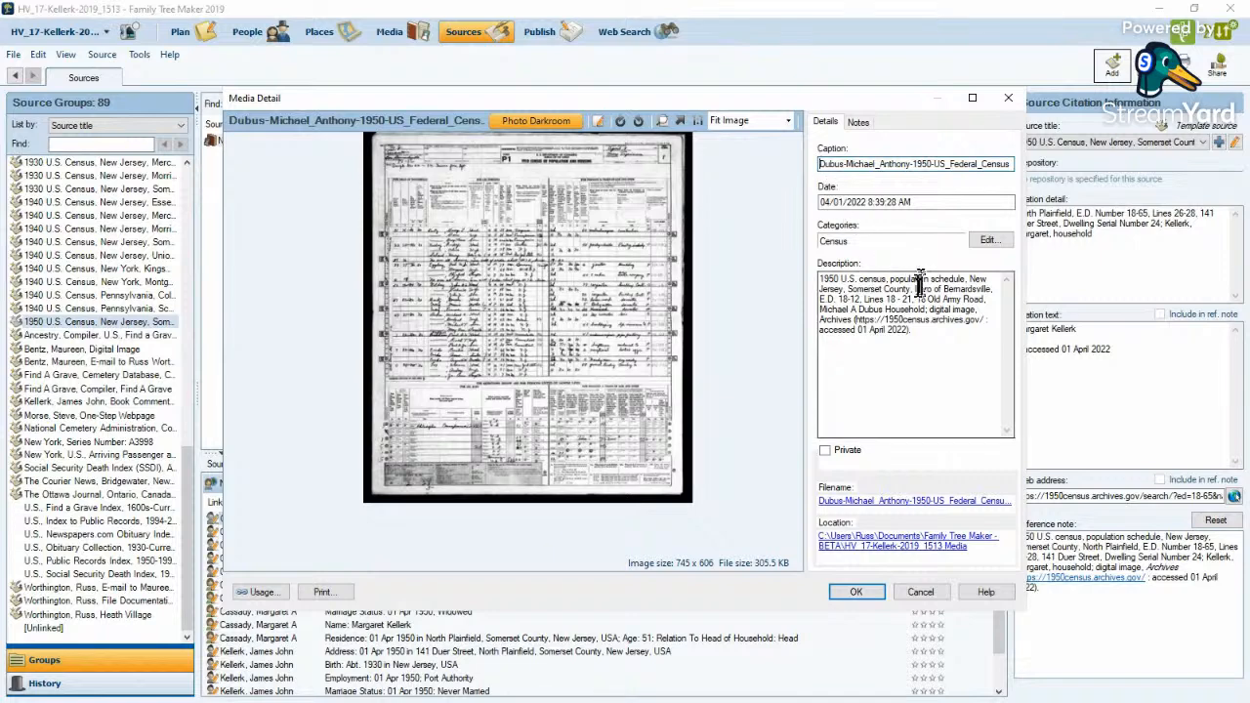
pyautogui.press('Home')
pyautogui.write('Michael ')
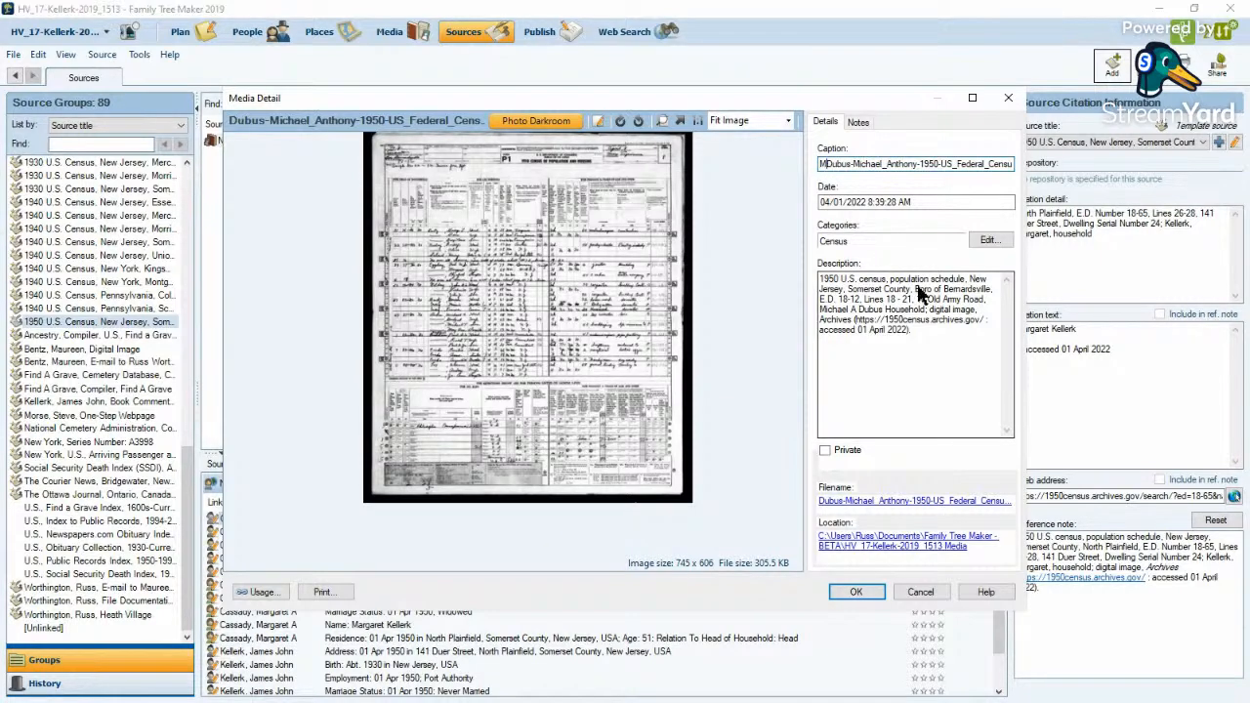
pyautogui.write('Anth')
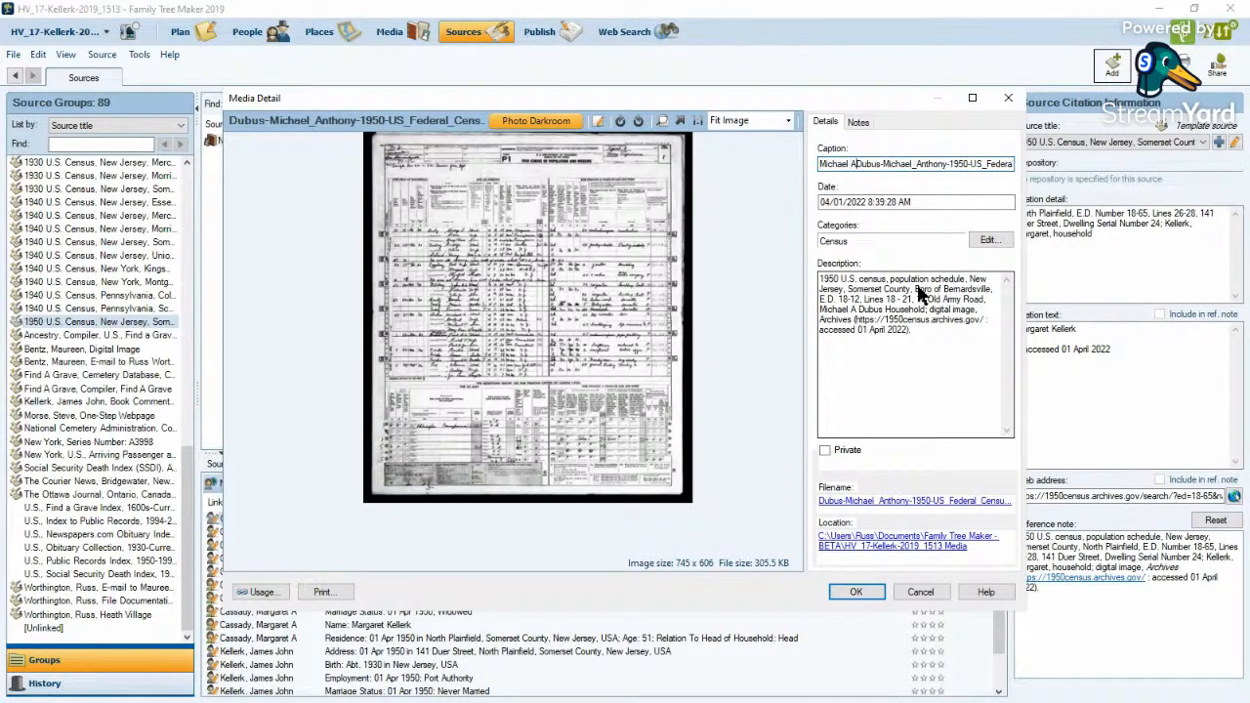
pyautogui.write('ony Du')
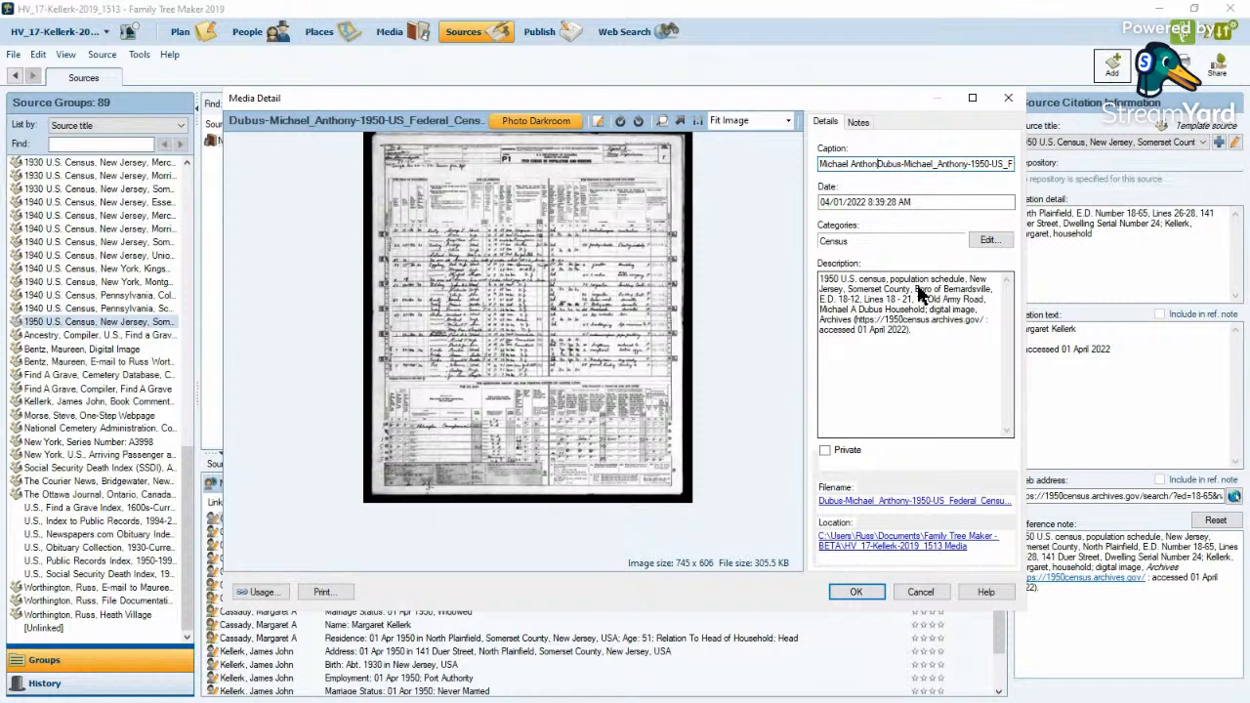
pyautogui.write('bus')
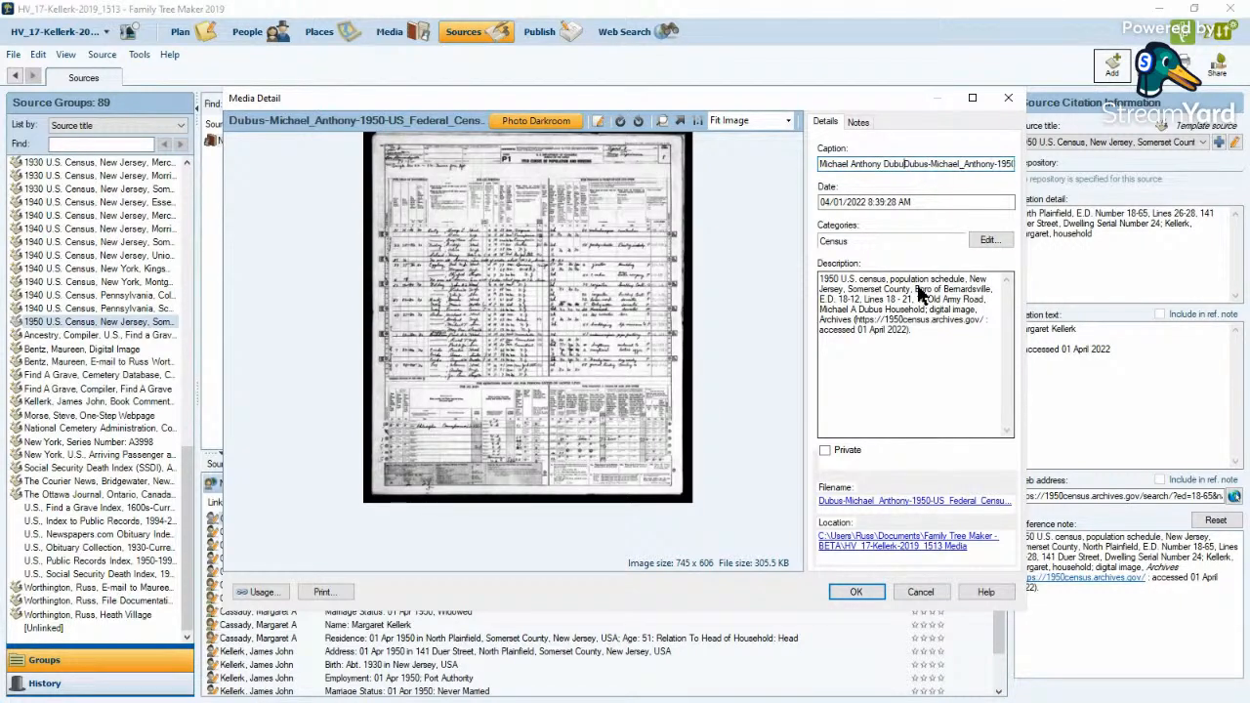
pyautogui.press('Delete')
pyautogui.press('Delete')
pyautogui.press('Delete')
pyautogui.press('Delete')
pyautogui.press('Delete')
pyautogui.press('Delete')
pyautogui.press('Delete')
pyautogui.press('Delete')
pyautogui.press('Delete')
pyautogui.press('Delete')
pyautogui.press('Delete')
pyautogui.press('Delete')
pyautogui.press('Delete')
pyautogui.press('Delete')
pyautogui.press('Delete')
pyautogui.press('Delete')
pyautogui.press('Delete')
pyautogui.press('Delete')
pyautogui.press('Delete')
pyautogui.press('Delete')
pyautogui.press('Delete')
pyautogui.write('-')
pyautogui.press('BackSpace')
pyautogui.press('Right')
pyautogui.press('Right')
pyautogui.press('Right')
pyautogui.press('Right')
pyautogui.press('Right')
pyautogui.press('Right')
pyautogui.press('Right')
pyautogui.press('BackSpace')
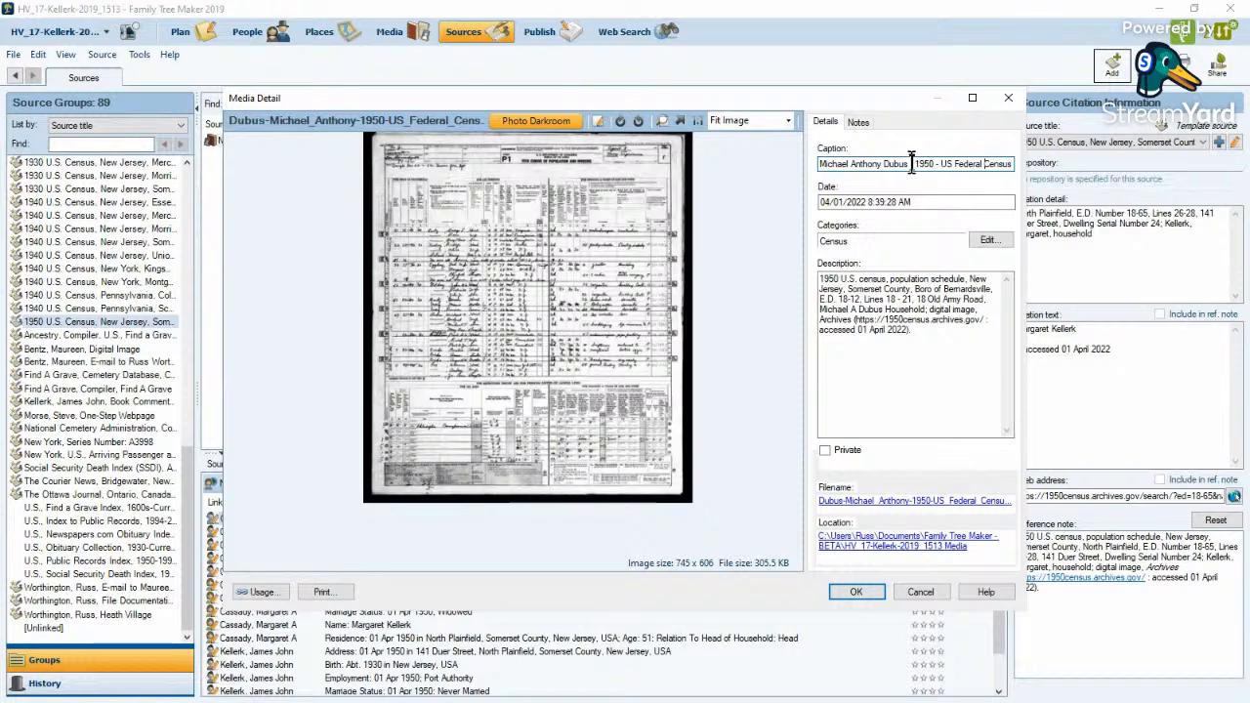
# - Save the media details and the new source citation, then bring up options for its census image
pyautogui.click(857, 591)
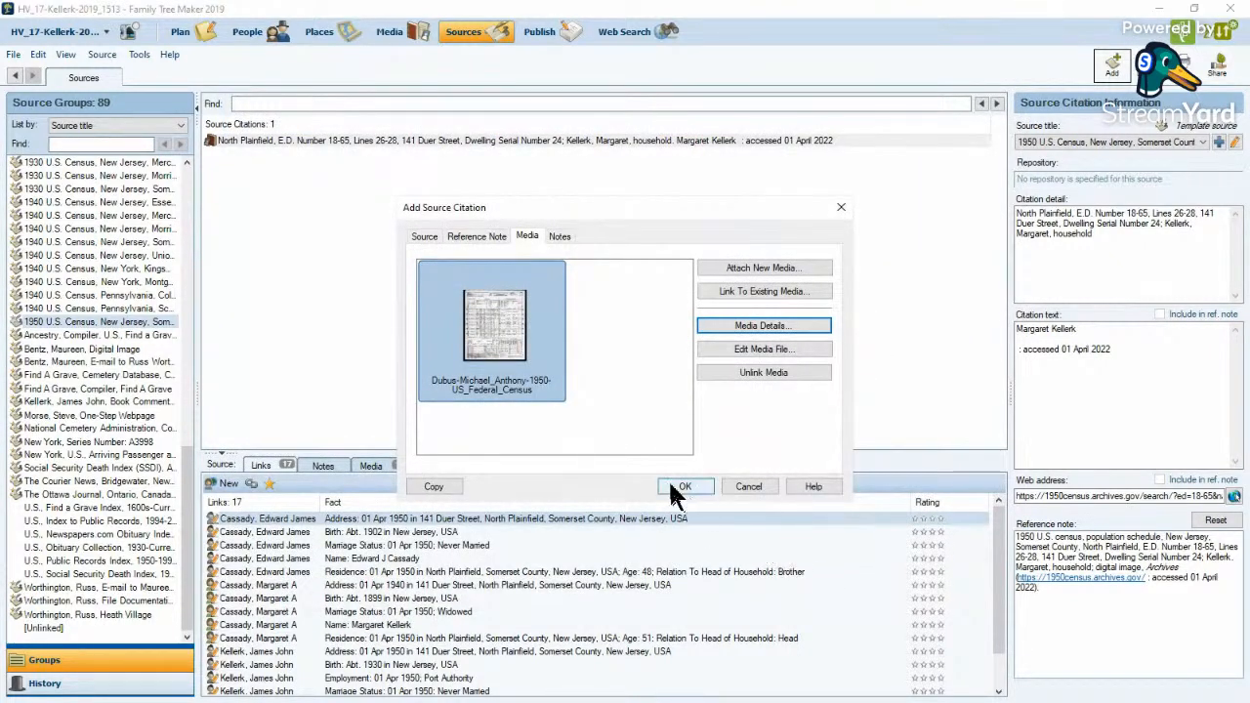
pyautogui.click(684, 487)
pyautogui.click(369, 469)
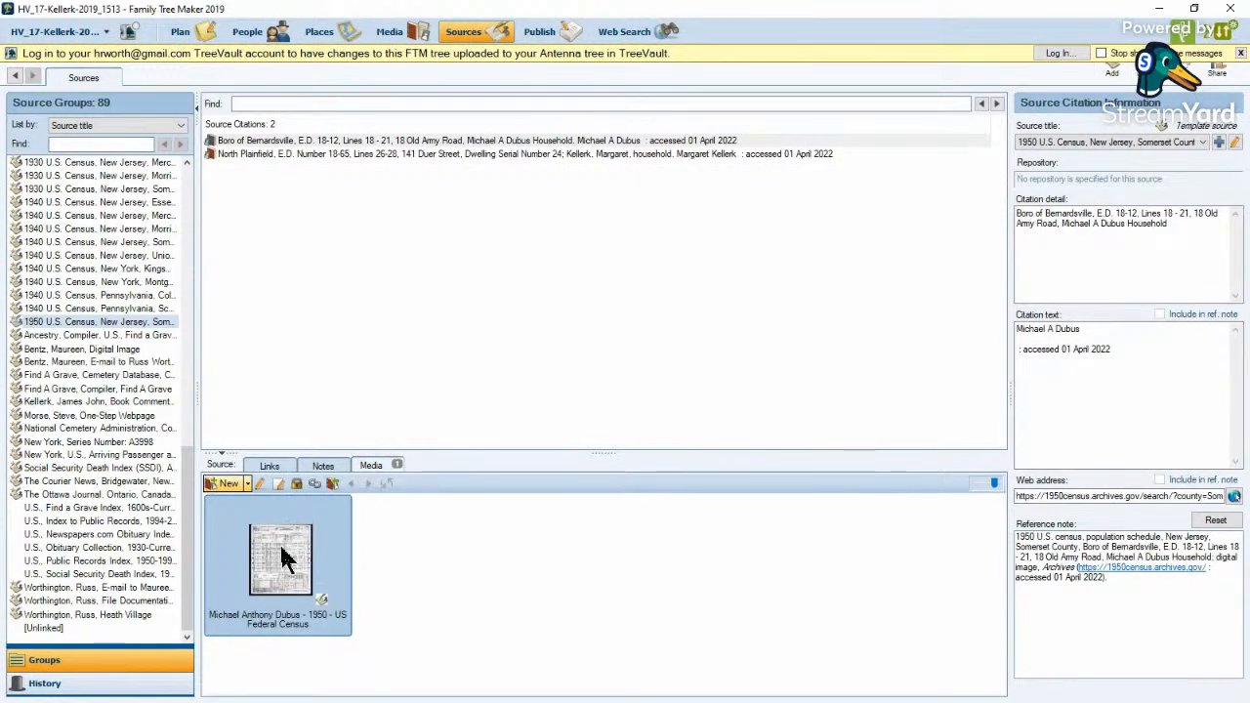
pyautogui.rightClick(278, 542)
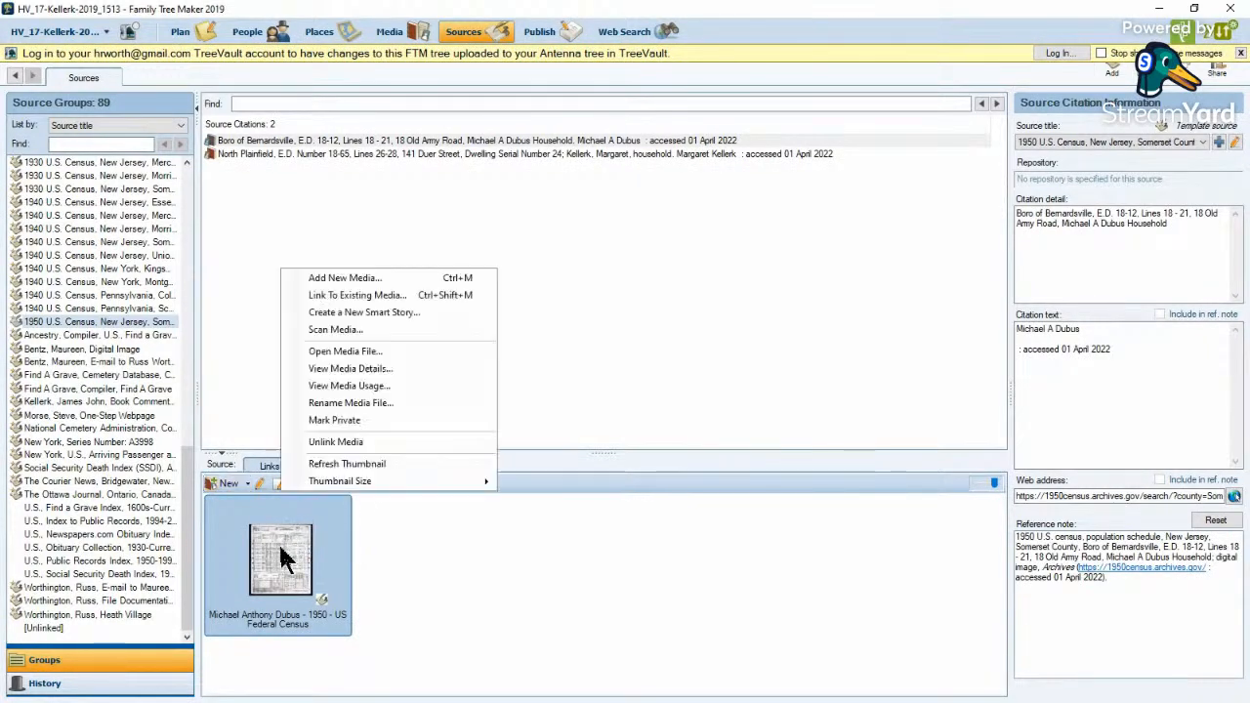
# - Cancel renaming the census image, check the citation's linked people, and return to the person's facts
pyautogui.click(323, 409)
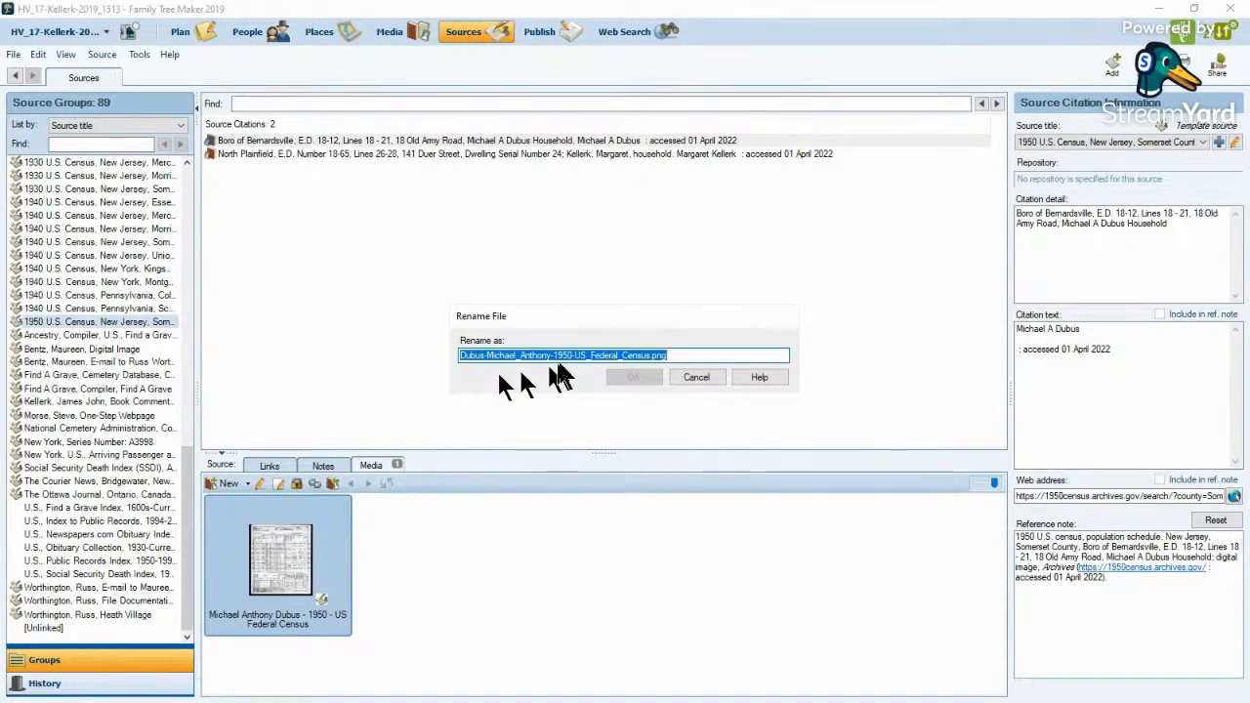
pyautogui.click(683, 381)
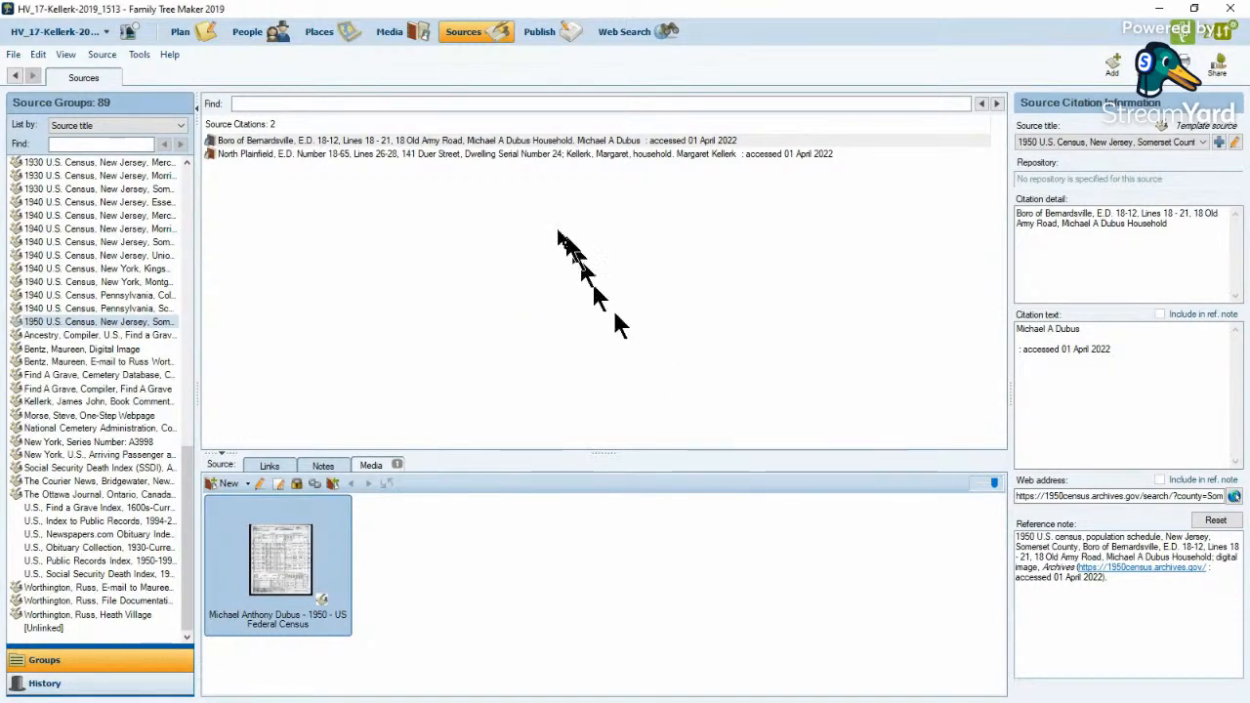
pyautogui.click(269, 467)
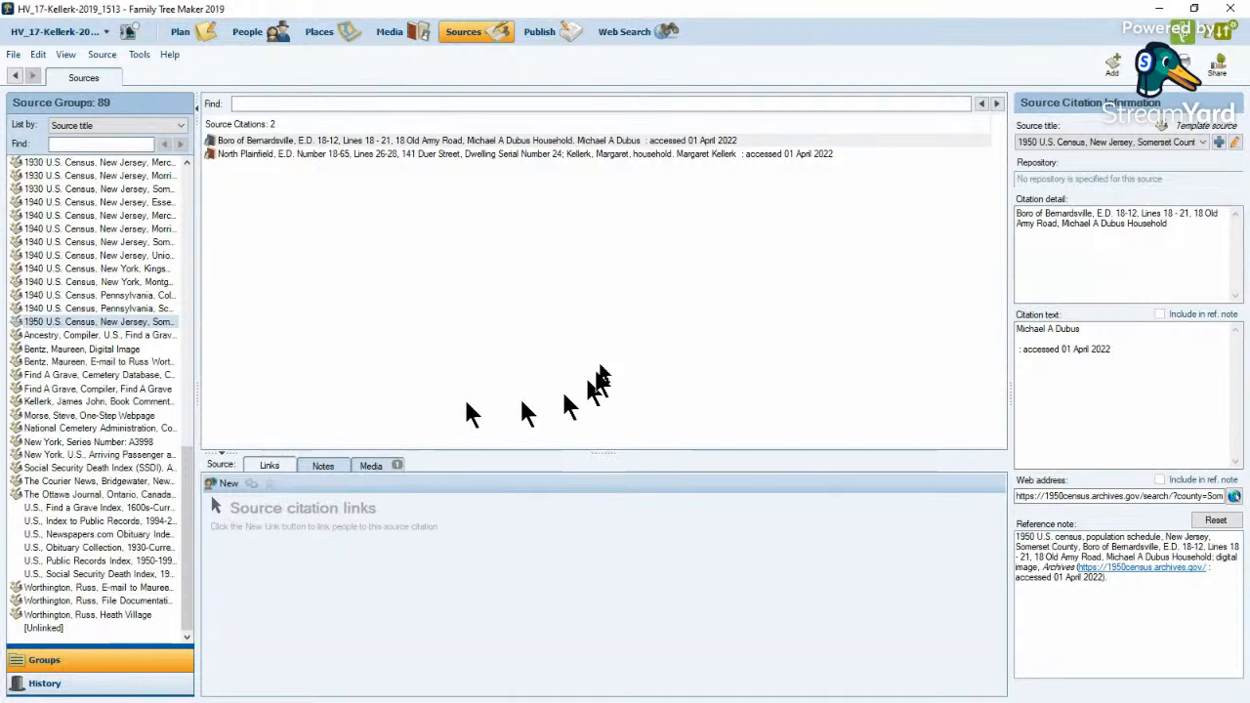
pyautogui.click(246, 36)
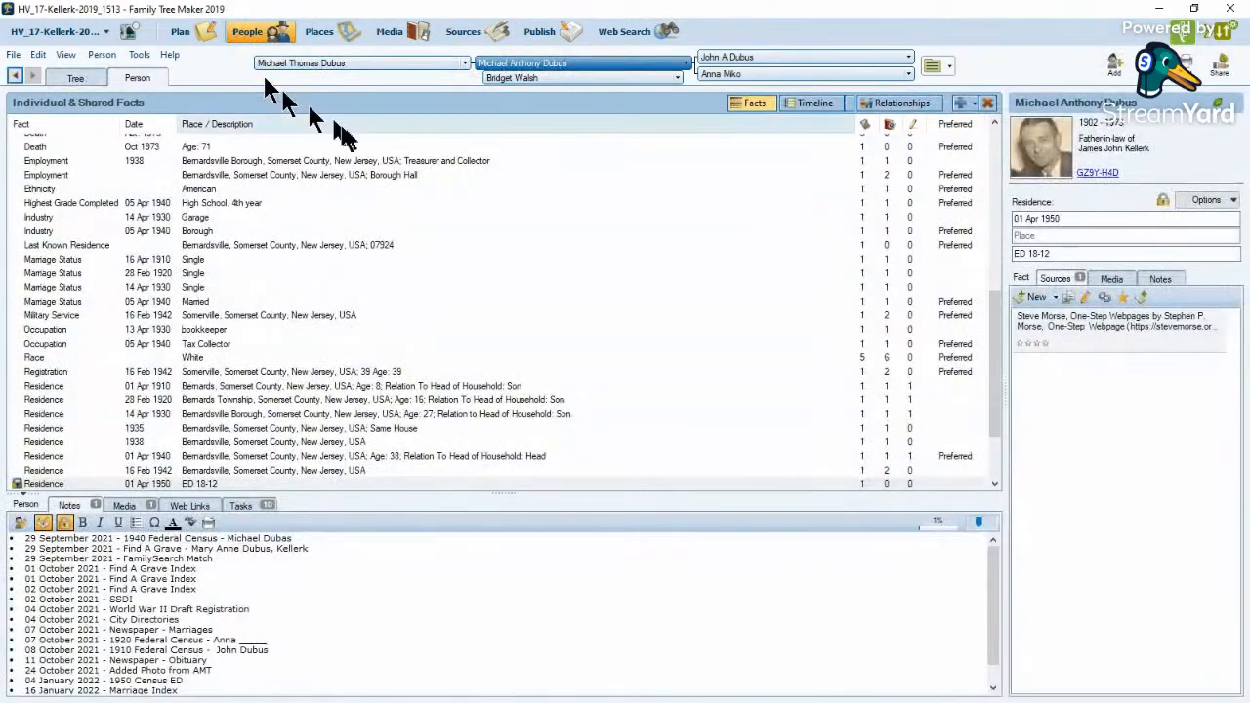
# - Compare against the 1950 census page and select the name fact with the middle initial spelling
pyautogui.moveTo(996, 328); pyautogui.dragTo(1009, 125)
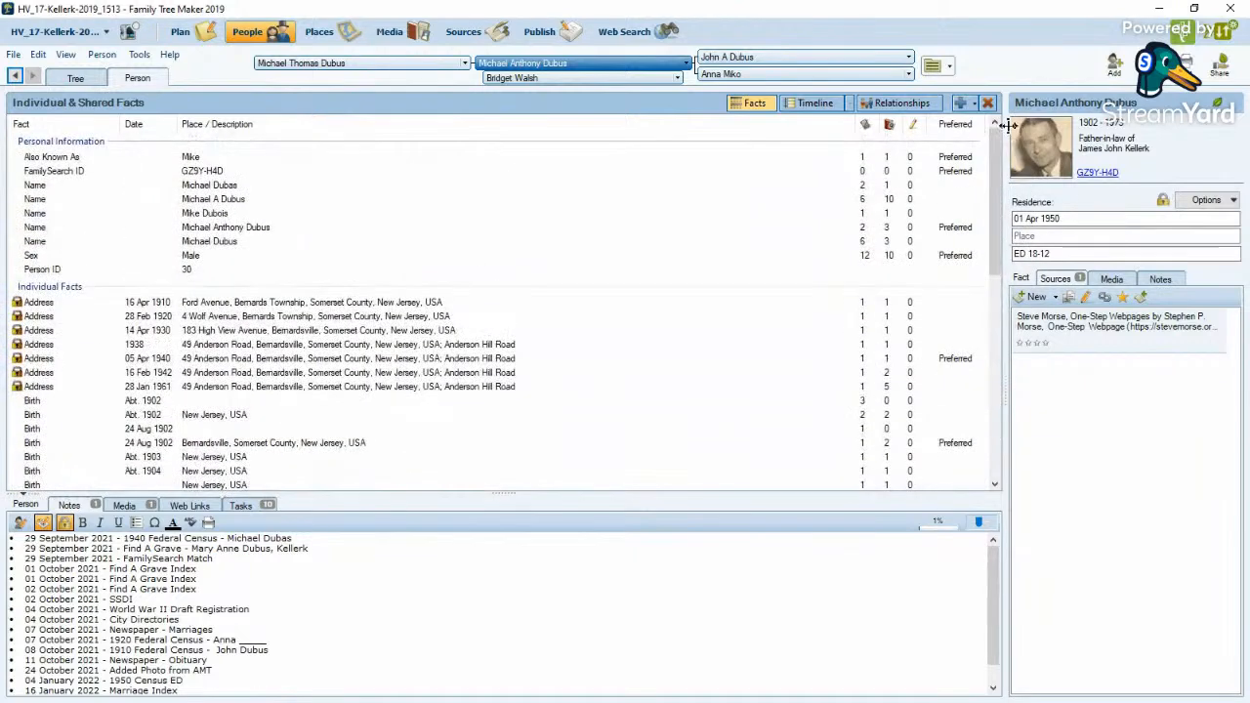
pyautogui.click(275, 199)
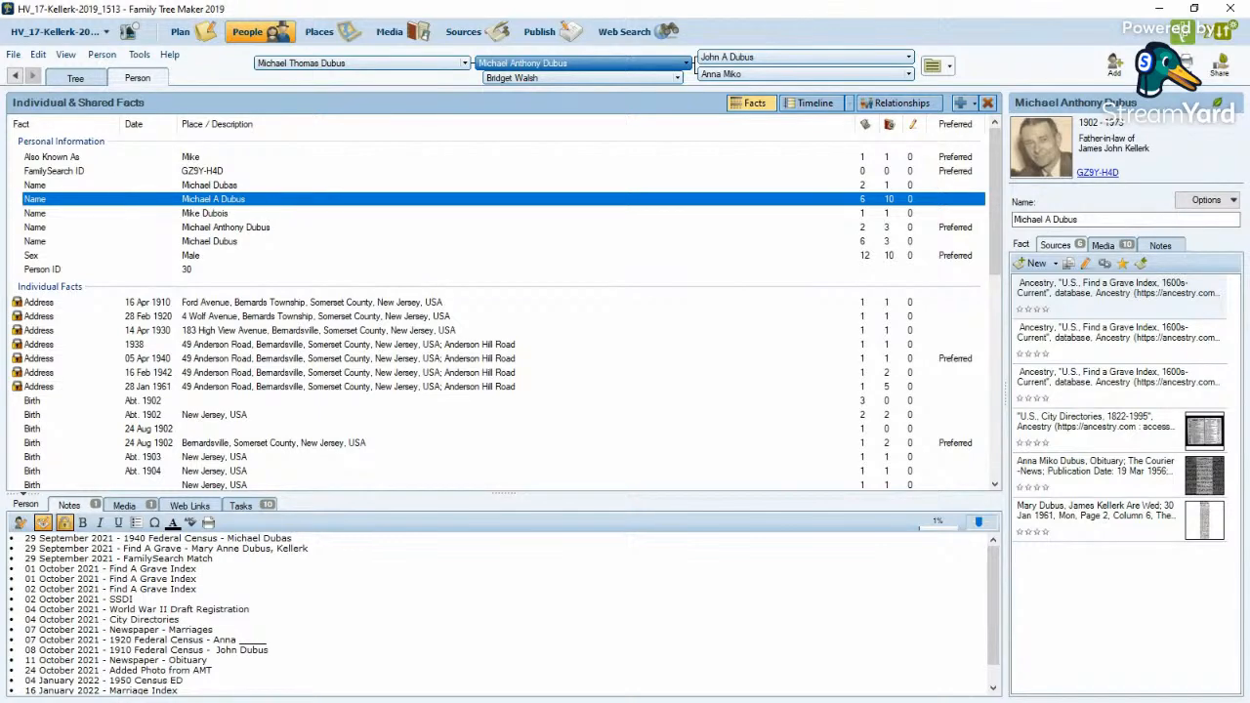
pyautogui.moveTo(0, 89); pyautogui.dragTo(417, 37)
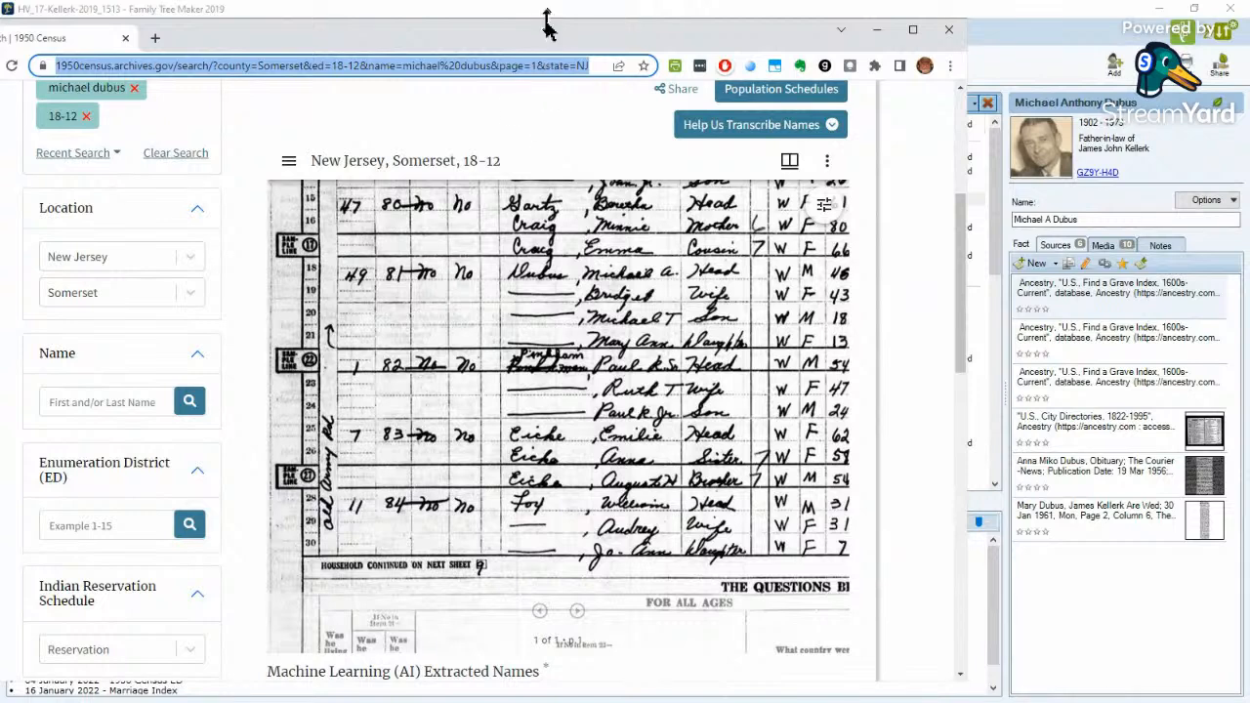
pyautogui.moveTo(539, 41); pyautogui.dragTo(0, 59)
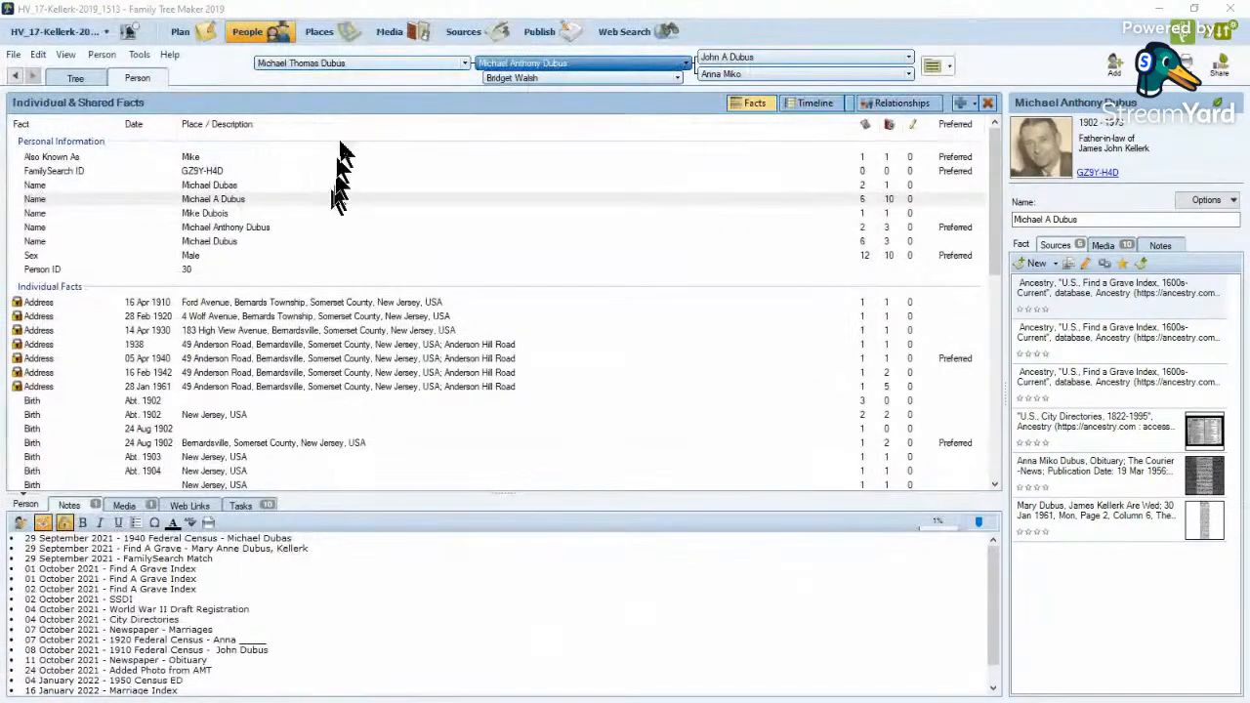
pyautogui.click(283, 202)
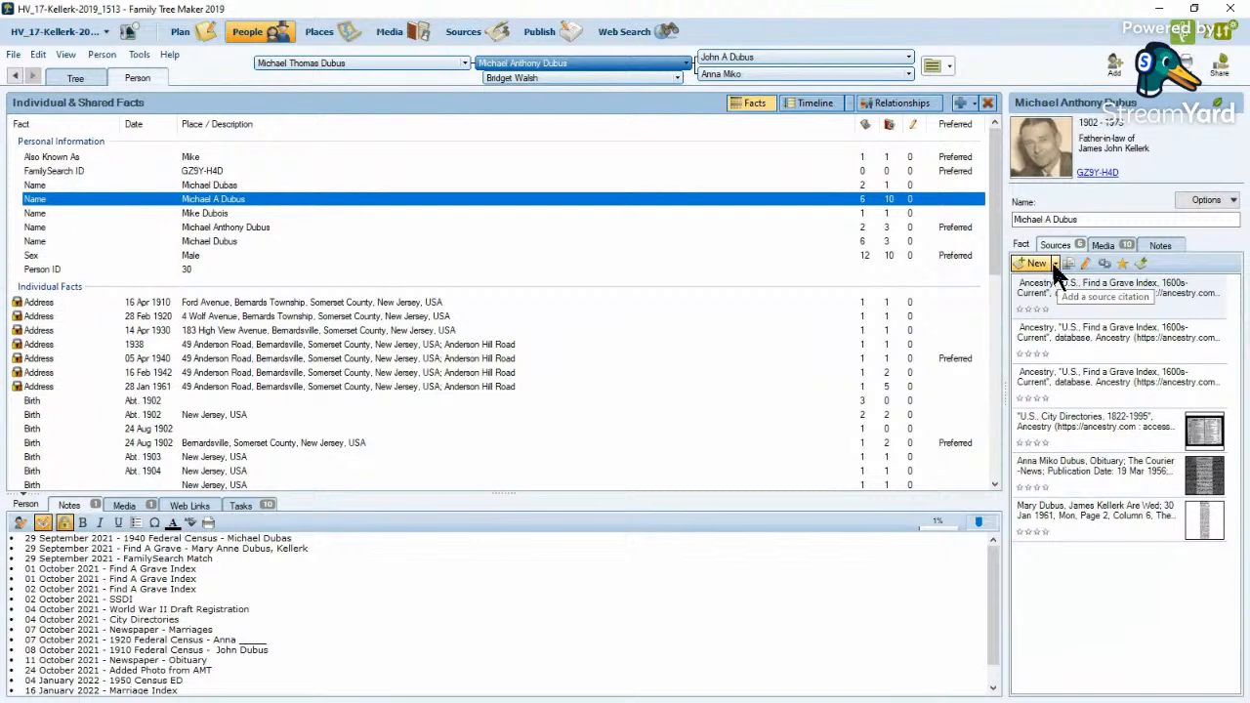
# - Link the existing Boro of Bernardsville 1950 census citation to the name fact and copy it
pyautogui.click(1054, 269)
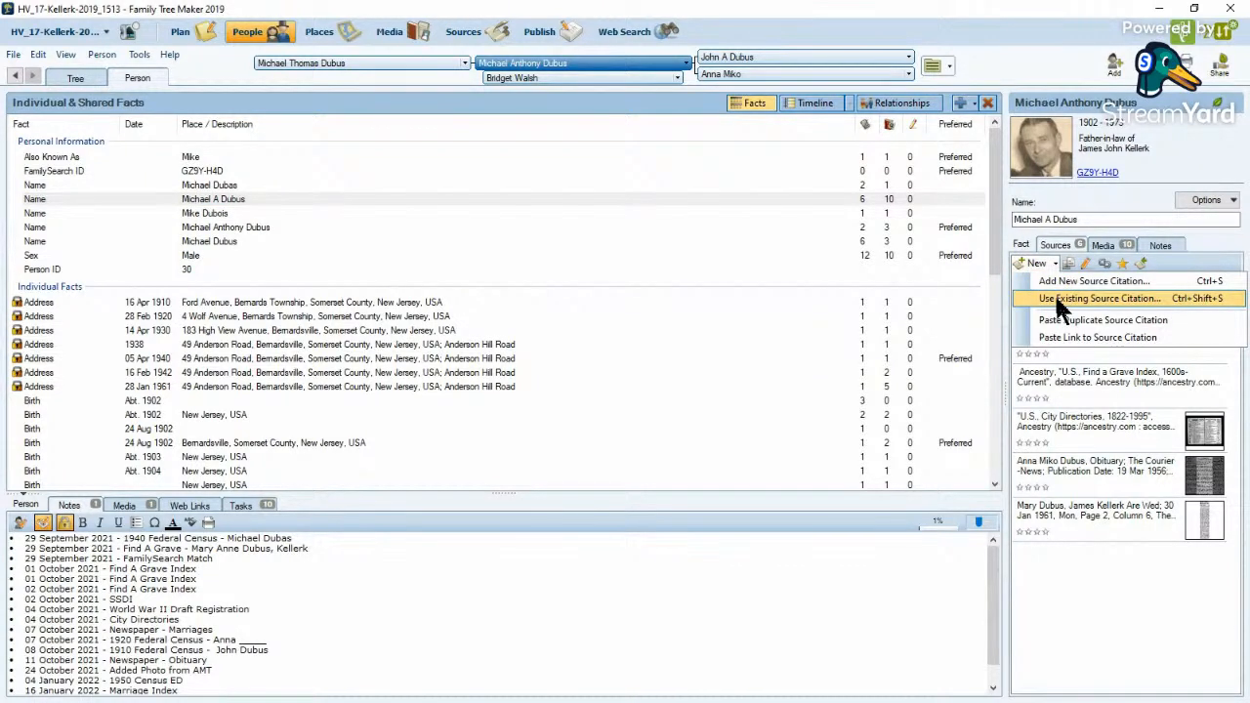
pyautogui.click(1062, 298)
pyautogui.click(790, 291)
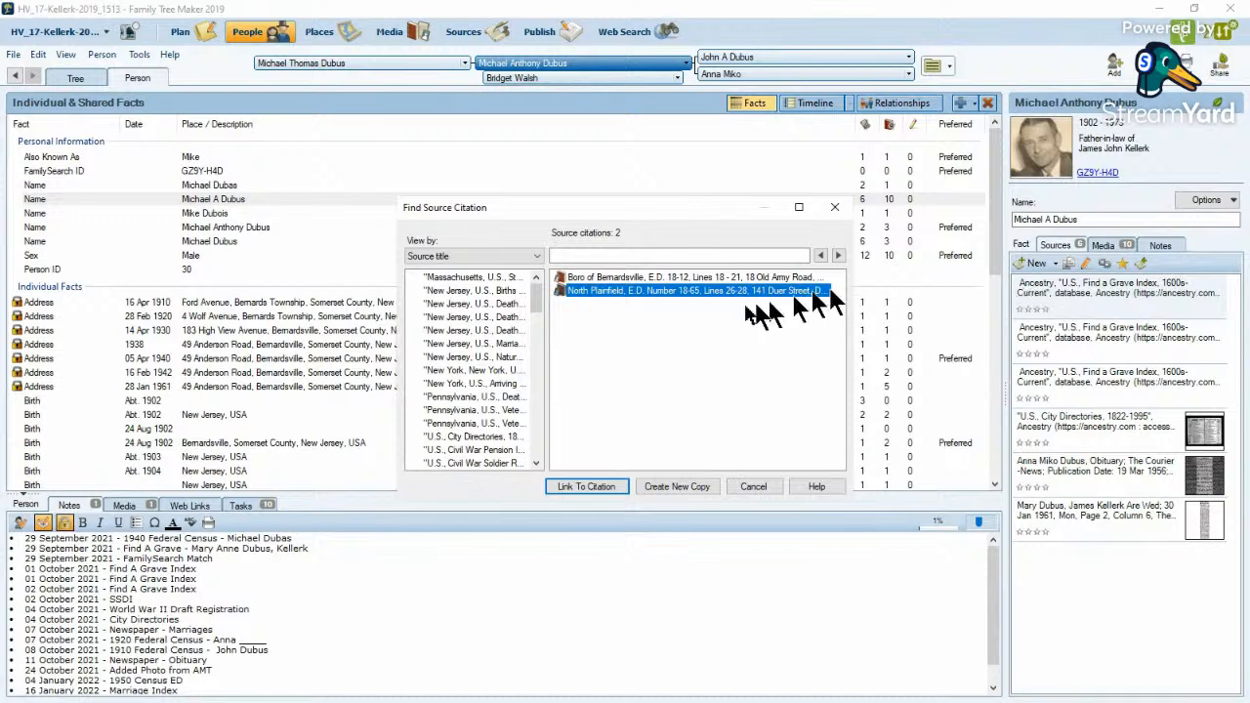
pyautogui.click(591, 278)
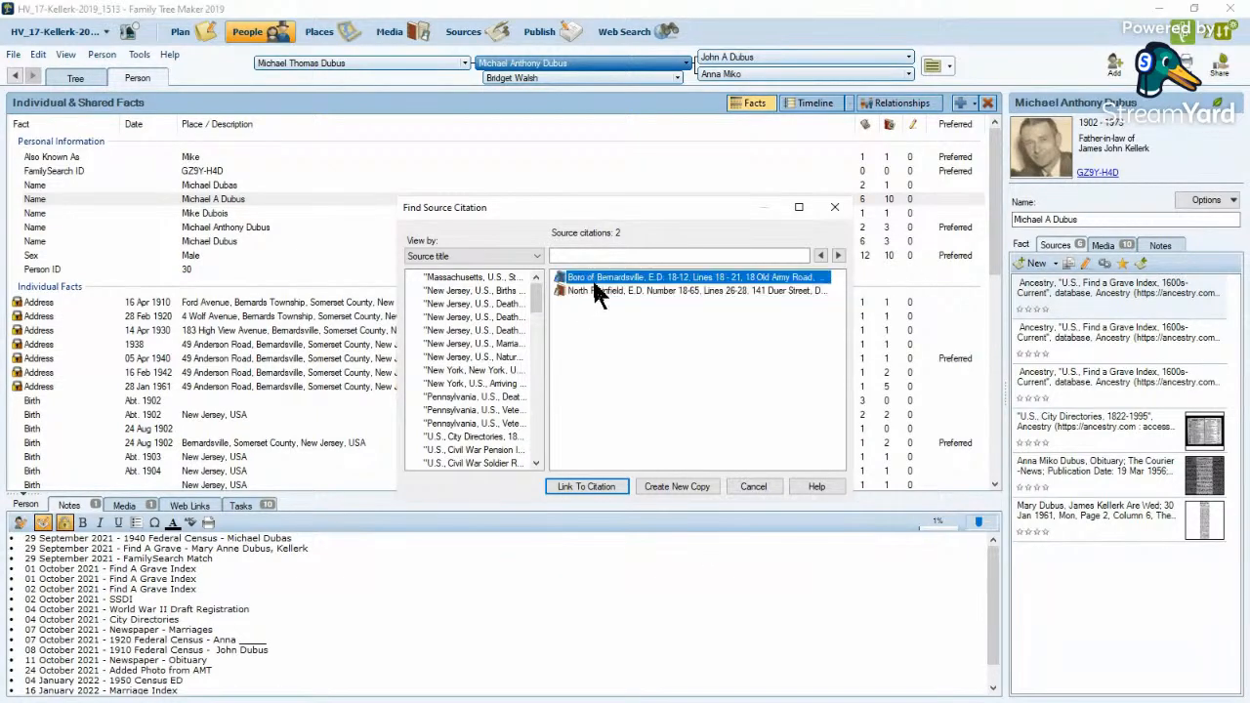
pyautogui.click(586, 485)
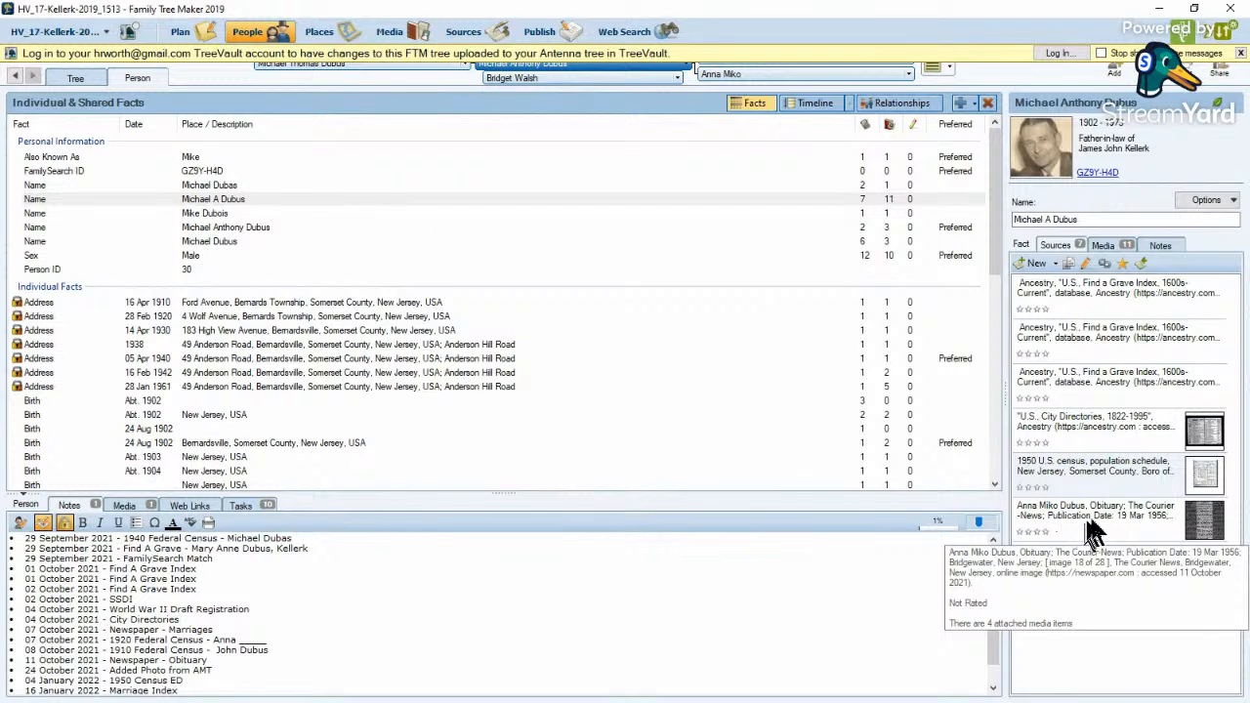
pyautogui.click(1099, 471)
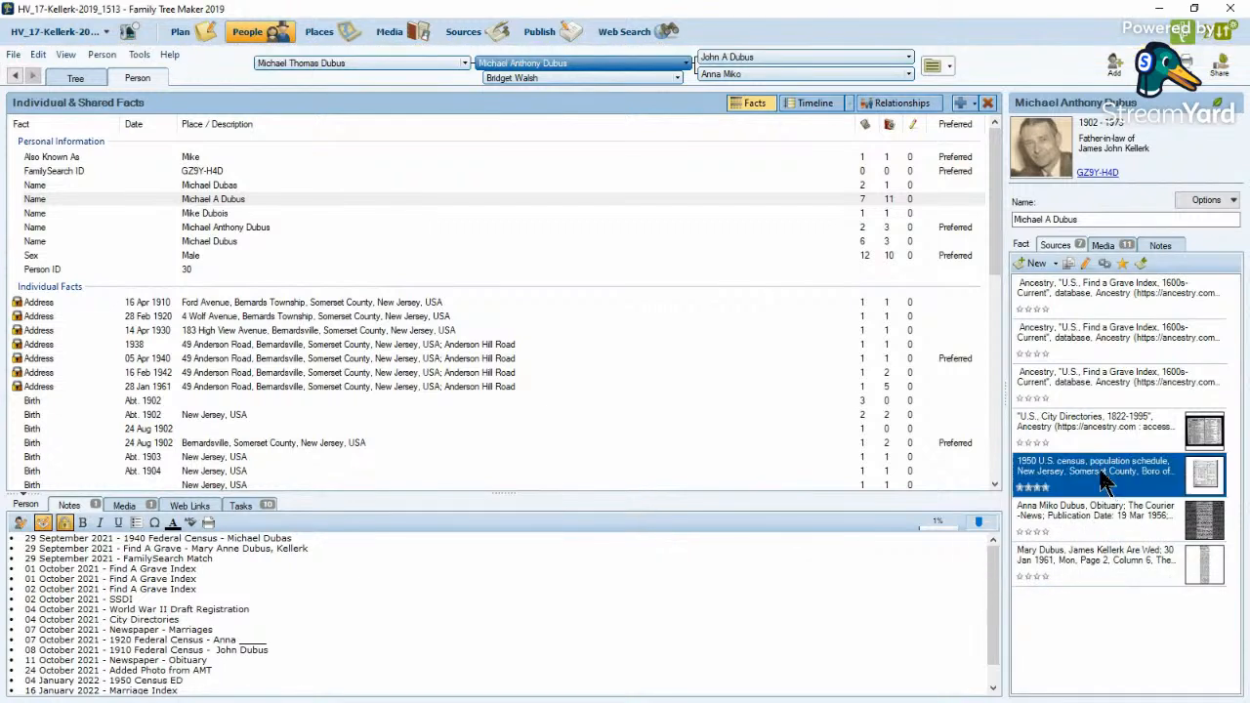
pyautogui.click(1067, 265)
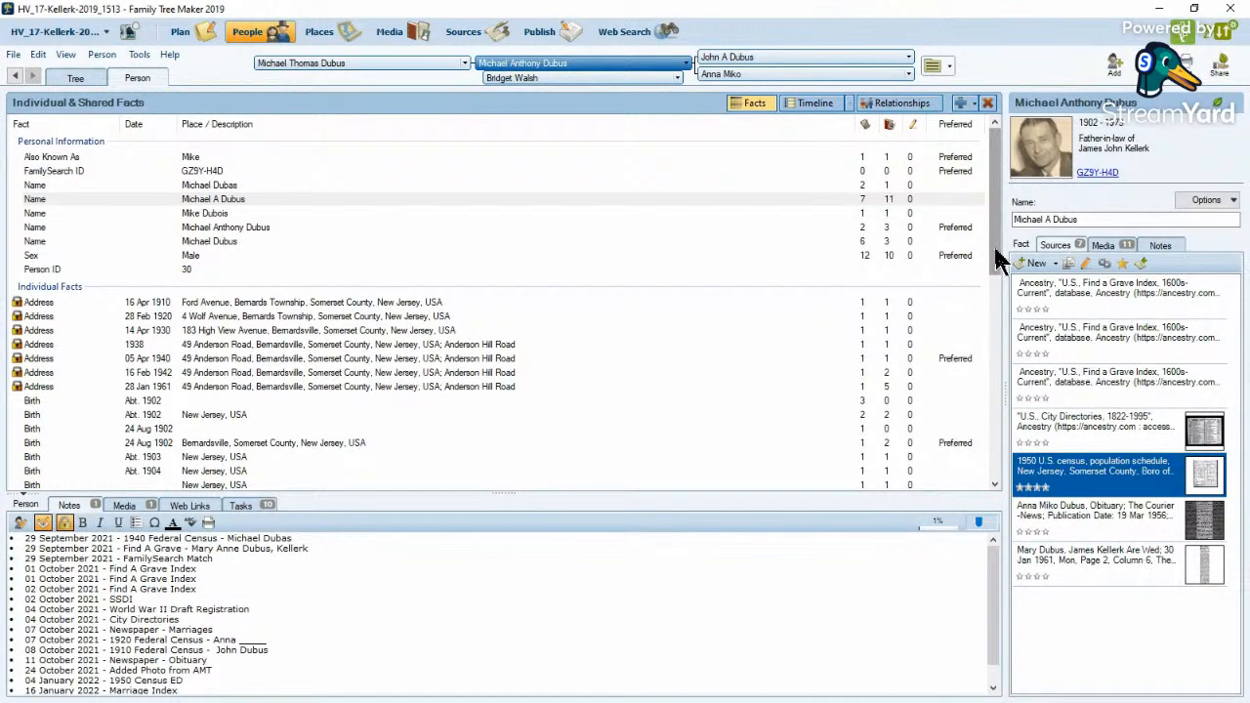
# - Set the 01 Apr 1950 residence place to Bernardsville Borough, Somerset County, New Jersey, USA
pyautogui.moveTo(994, 246); pyautogui.dragTo(993, 466)
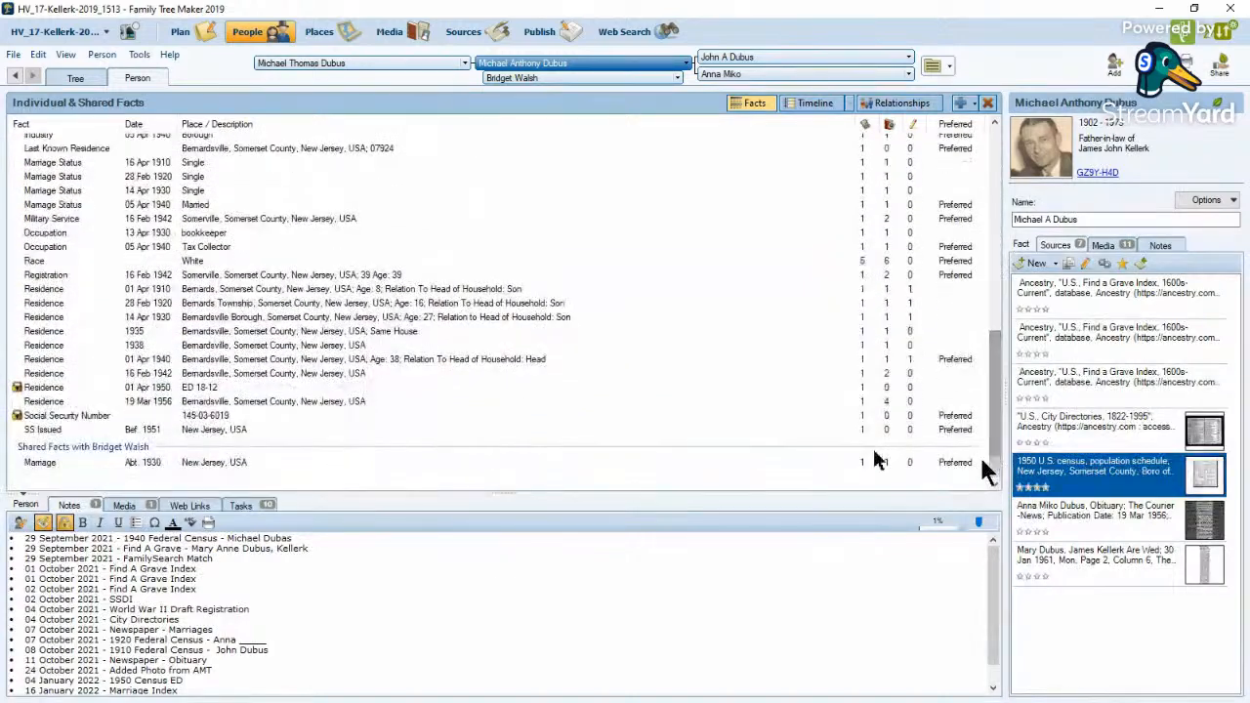
pyautogui.click(217, 391)
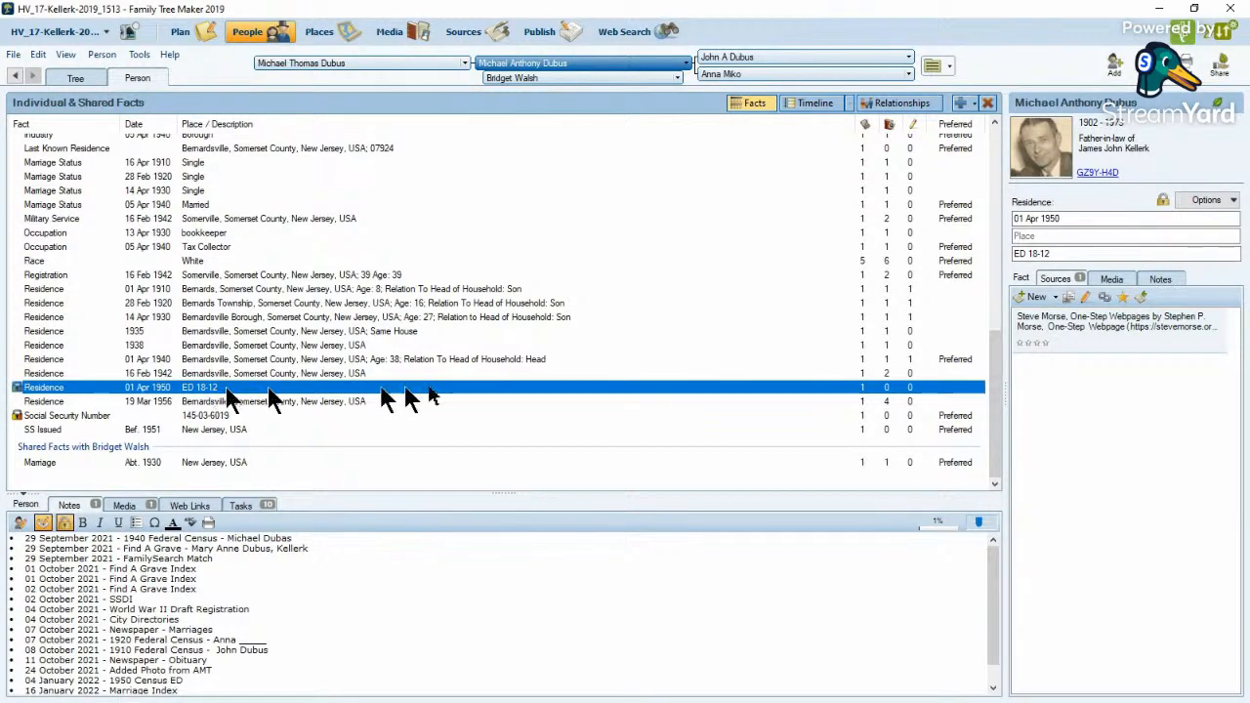
pyautogui.click(1087, 236)
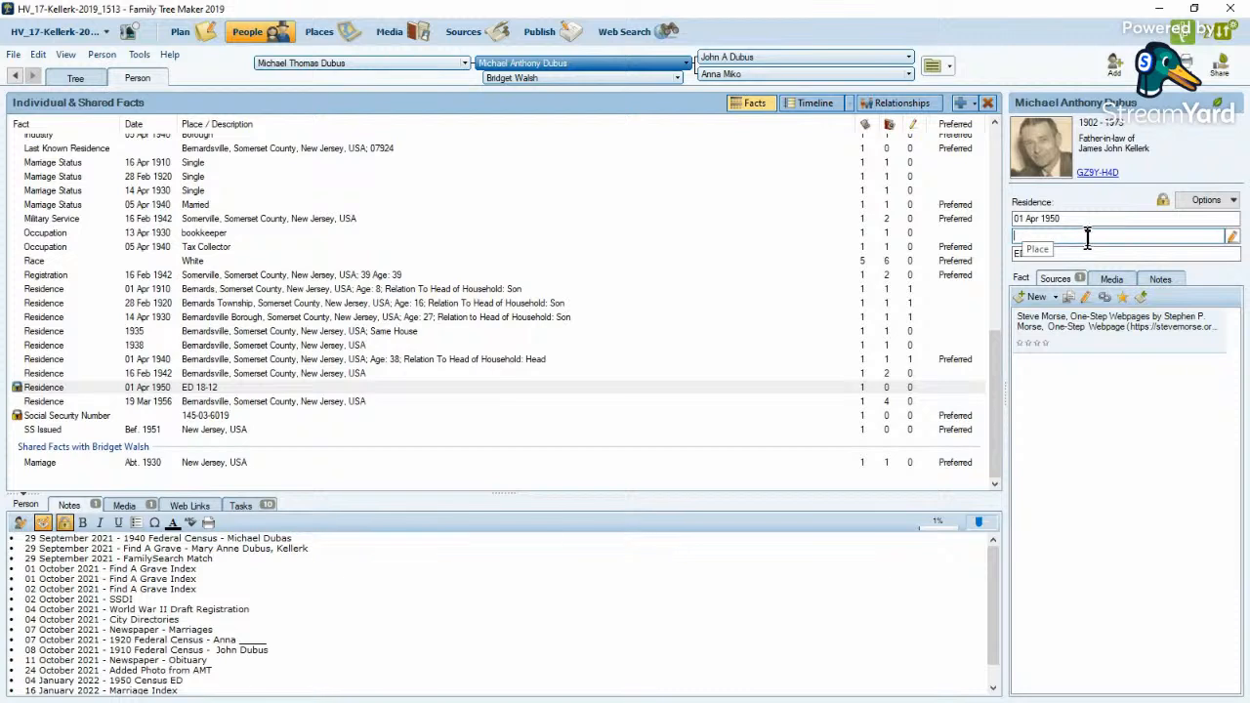
pyautogui.write('Ber')
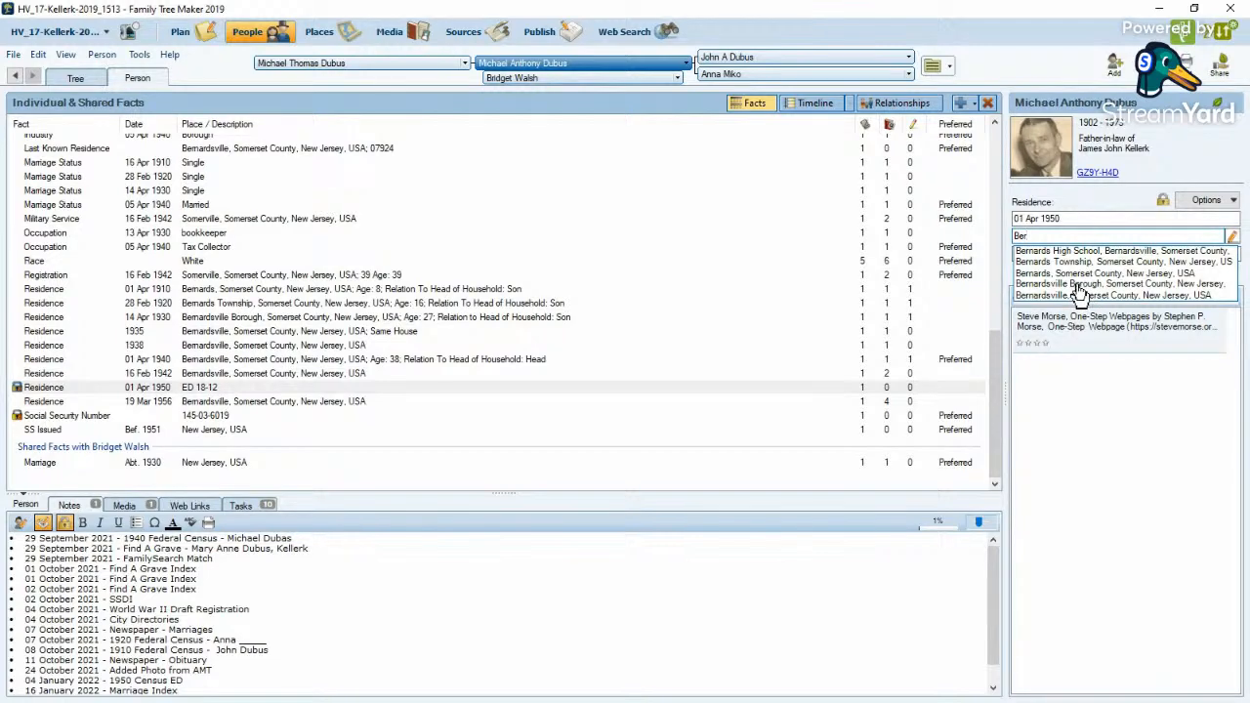
pyautogui.click(1076, 285)
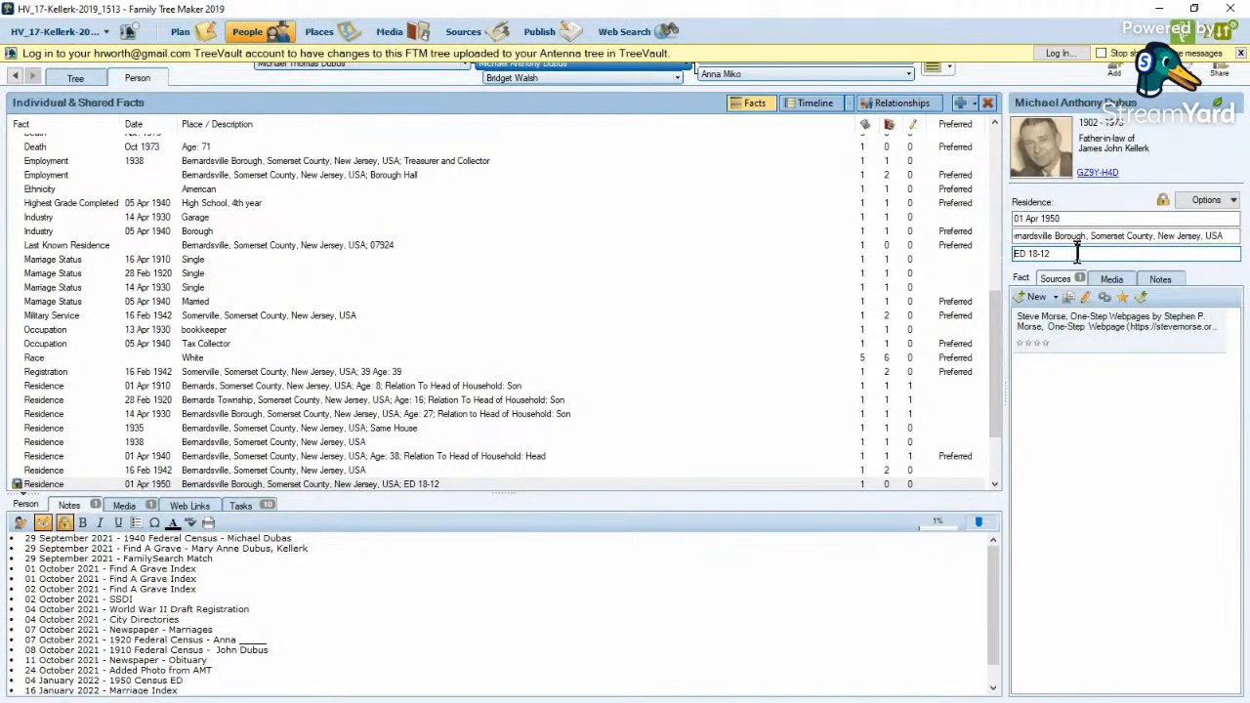
# - Replace the description with 'Age: 46; Relation To Head of Household: Head' and paste the census citation link
pyautogui.moveTo(1065, 255); pyautogui.dragTo(983, 267)
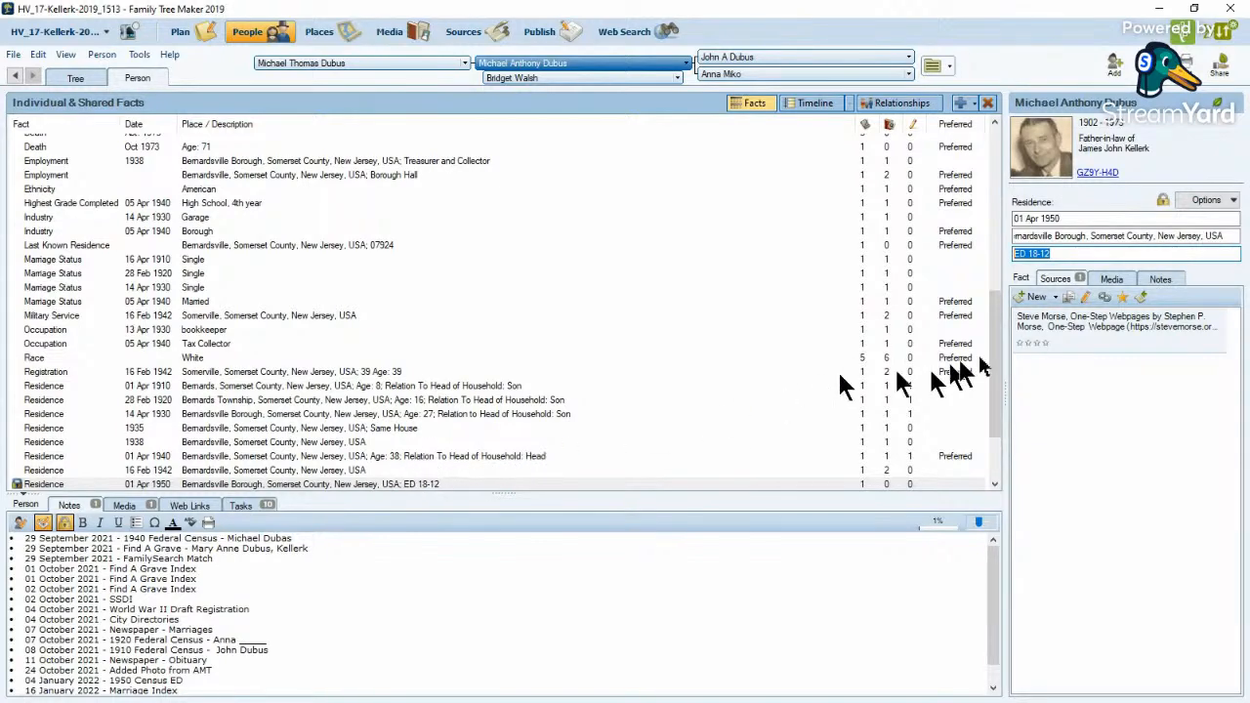
pyautogui.write('Ag')
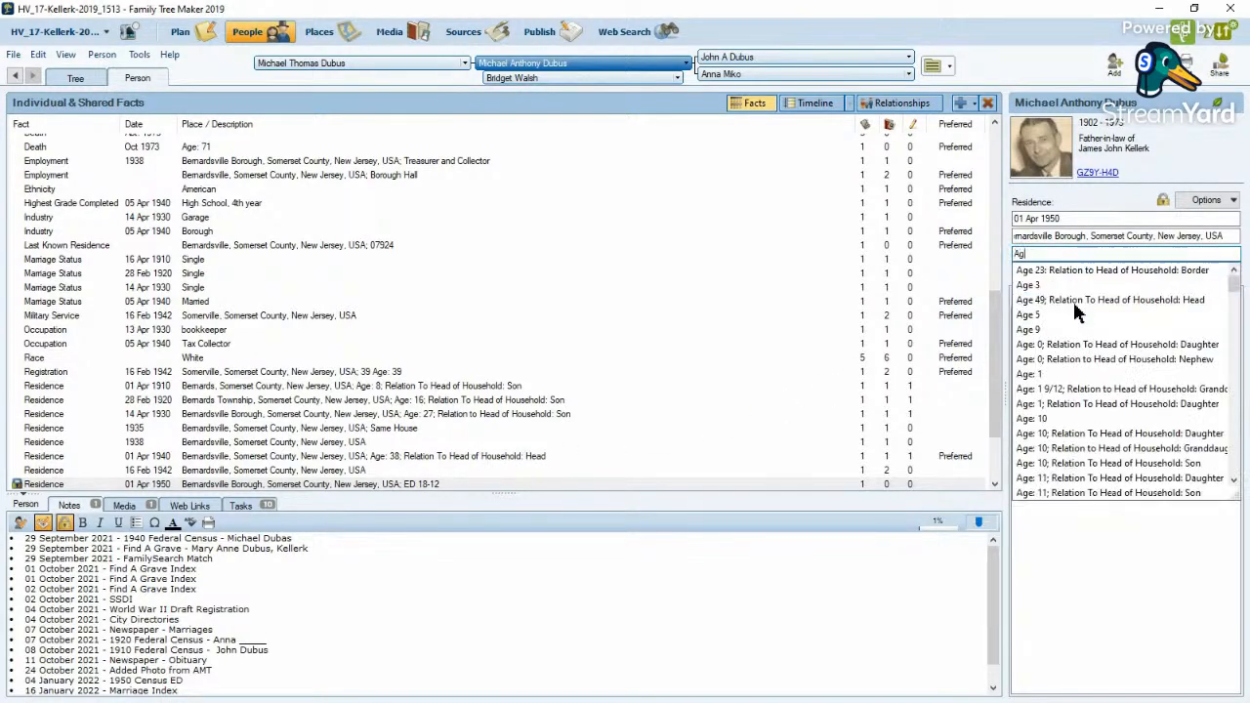
pyautogui.write('e:')
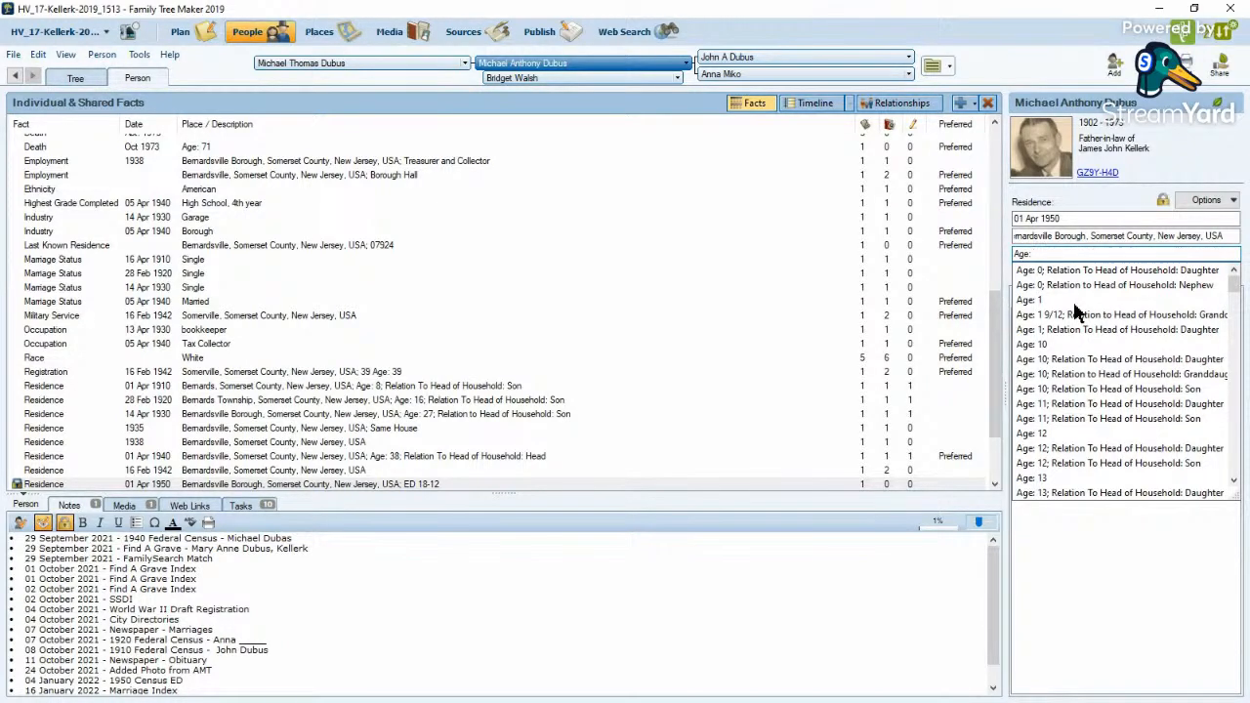
pyautogui.write('46')
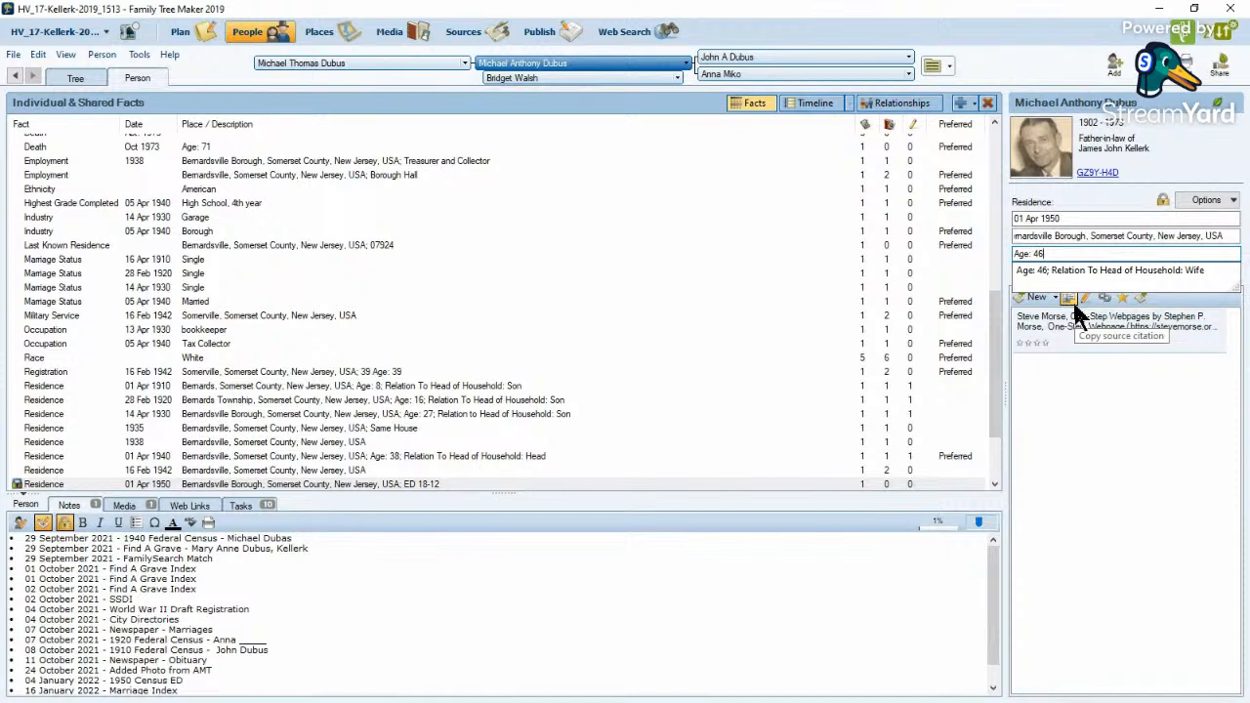
pyautogui.write('; Relation To')
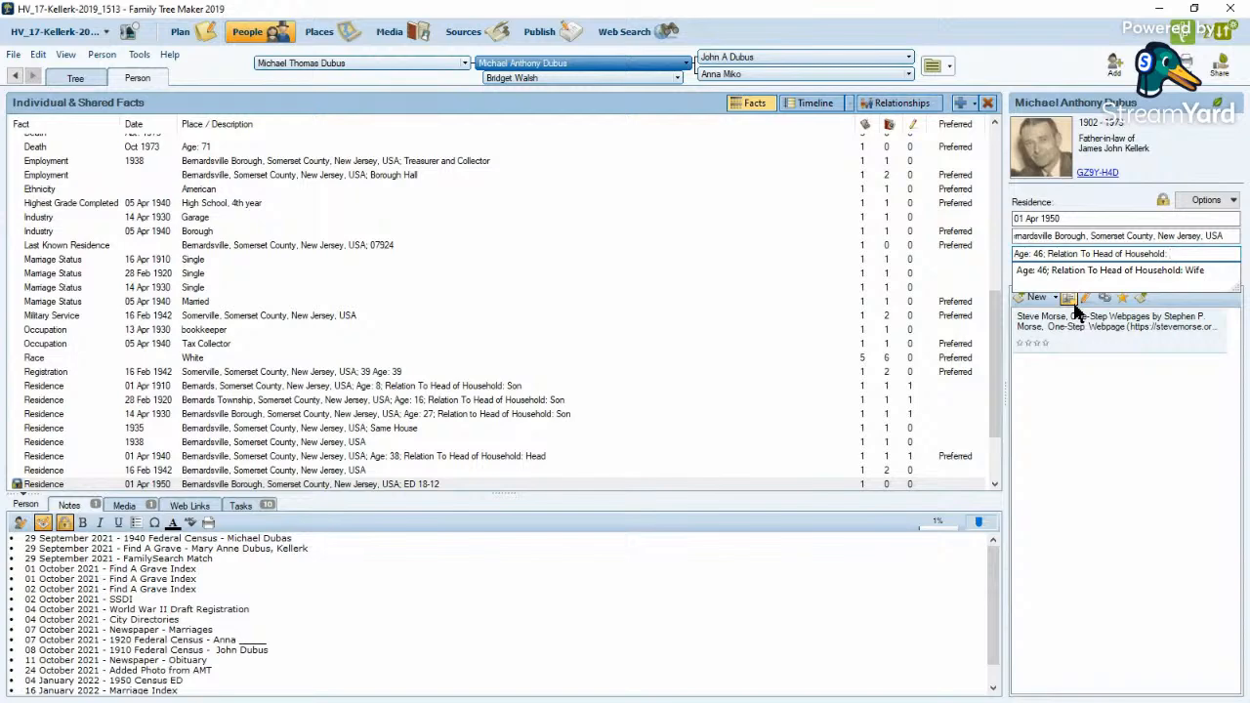
pyautogui.write('Head')
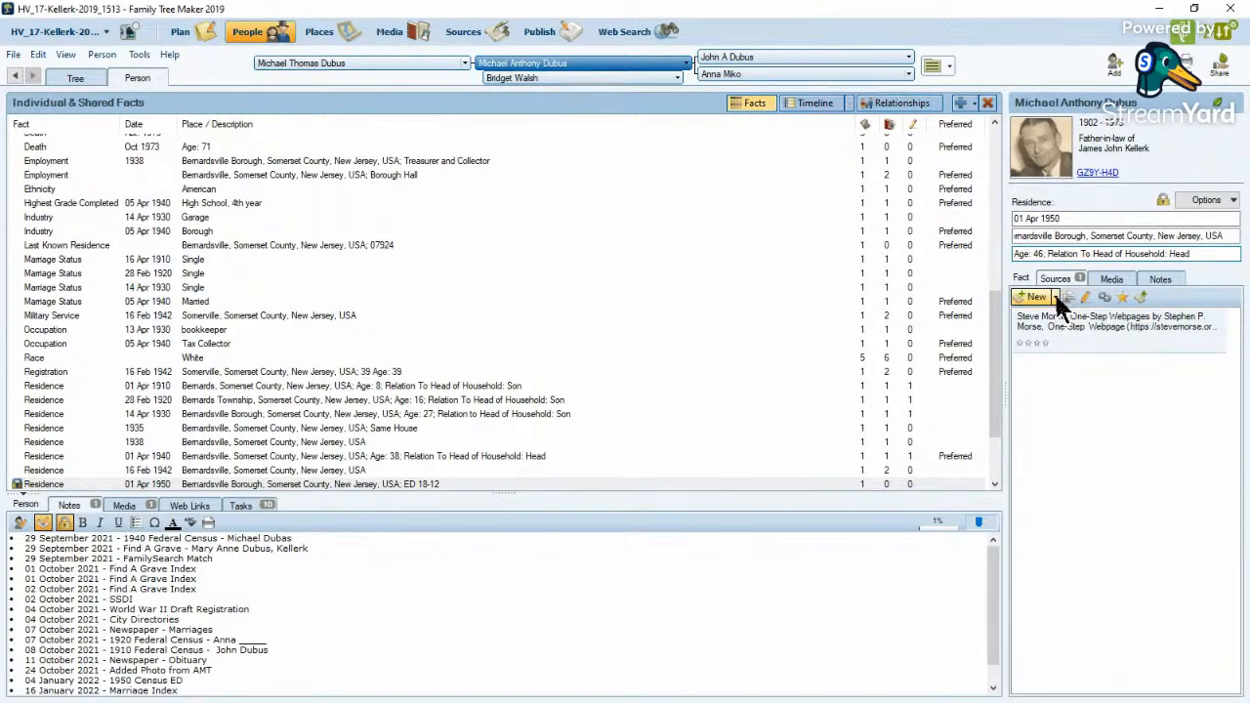
pyautogui.click(1057, 300)
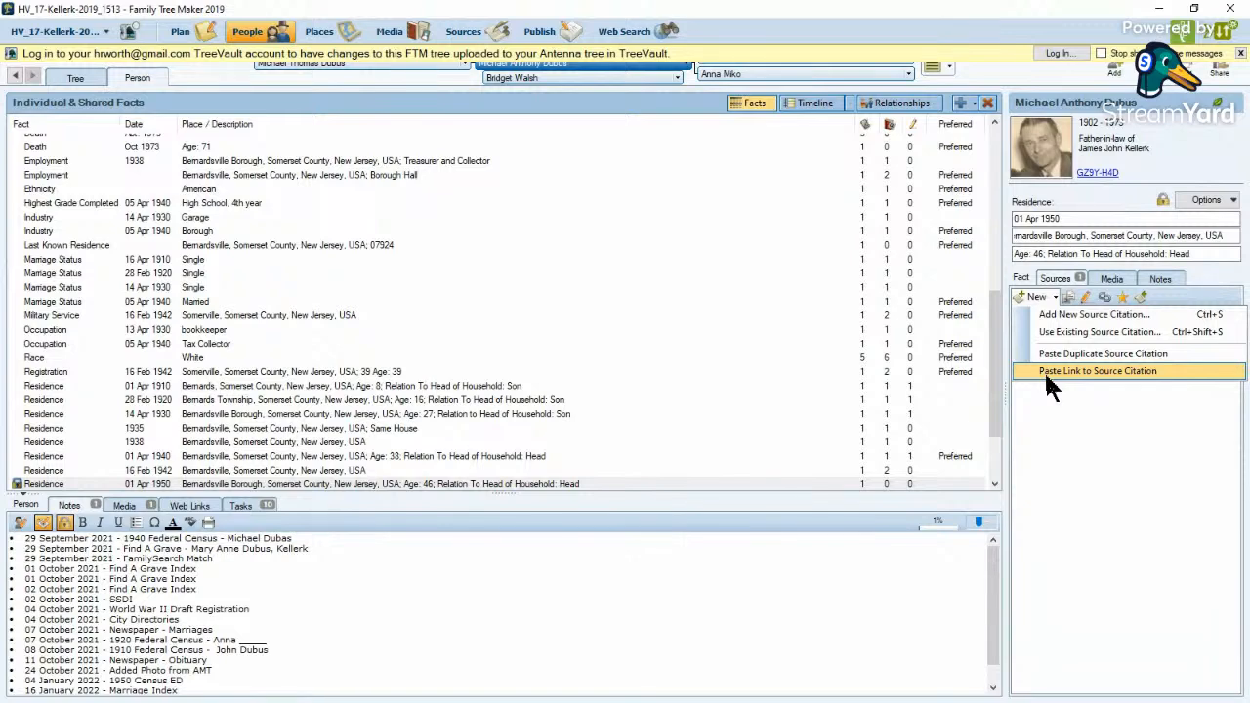
pyautogui.click(1049, 381)
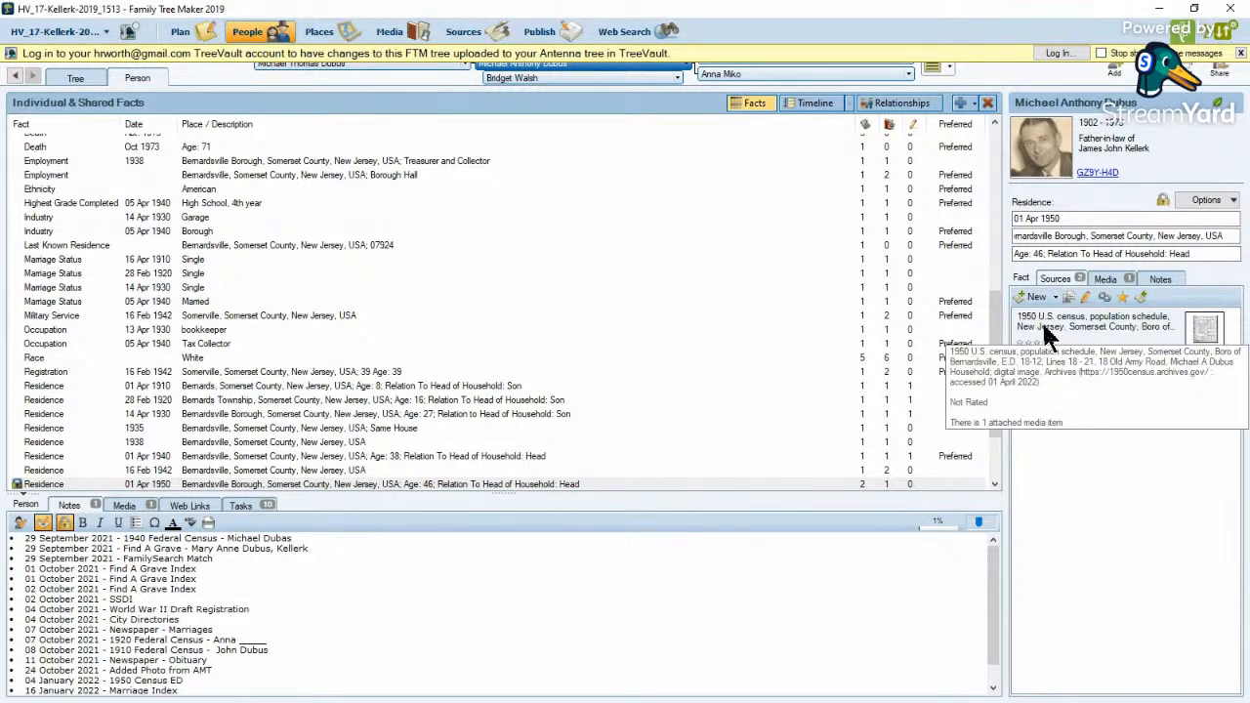
pyautogui.moveTo(0, 41); pyautogui.dragTo(513, 51)
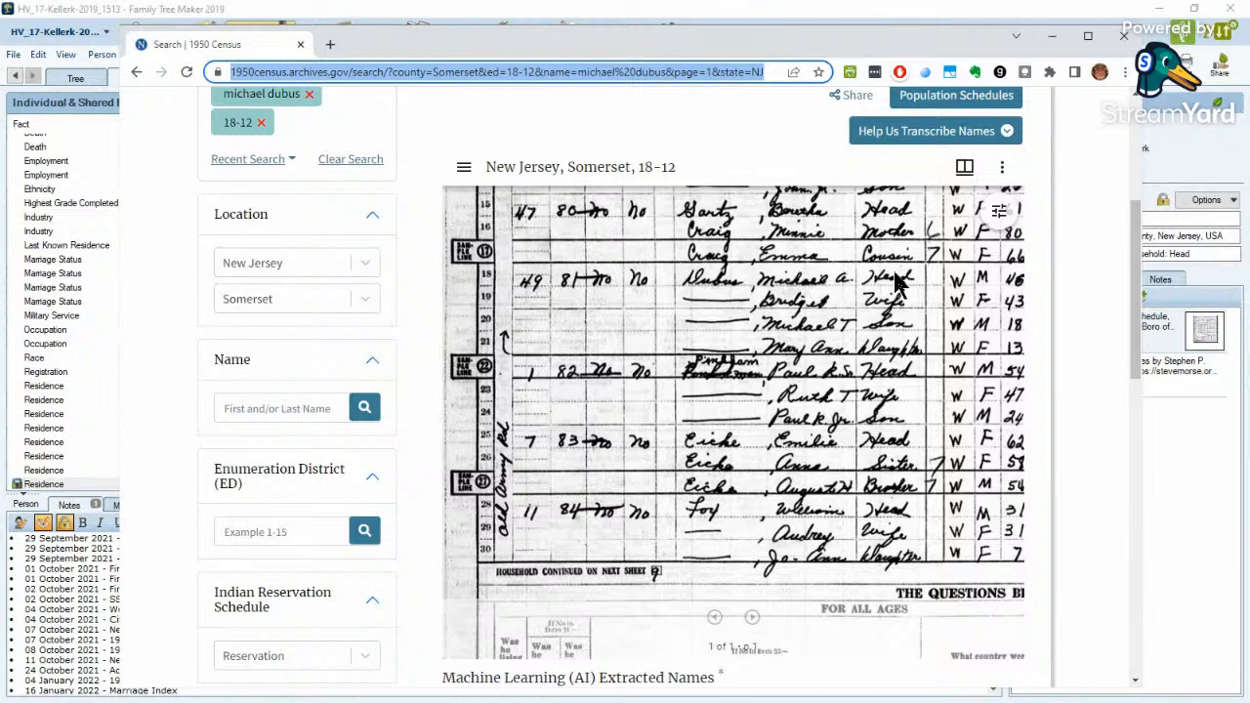
pyautogui.moveTo(1015, 298); pyautogui.dragTo(818, 292)
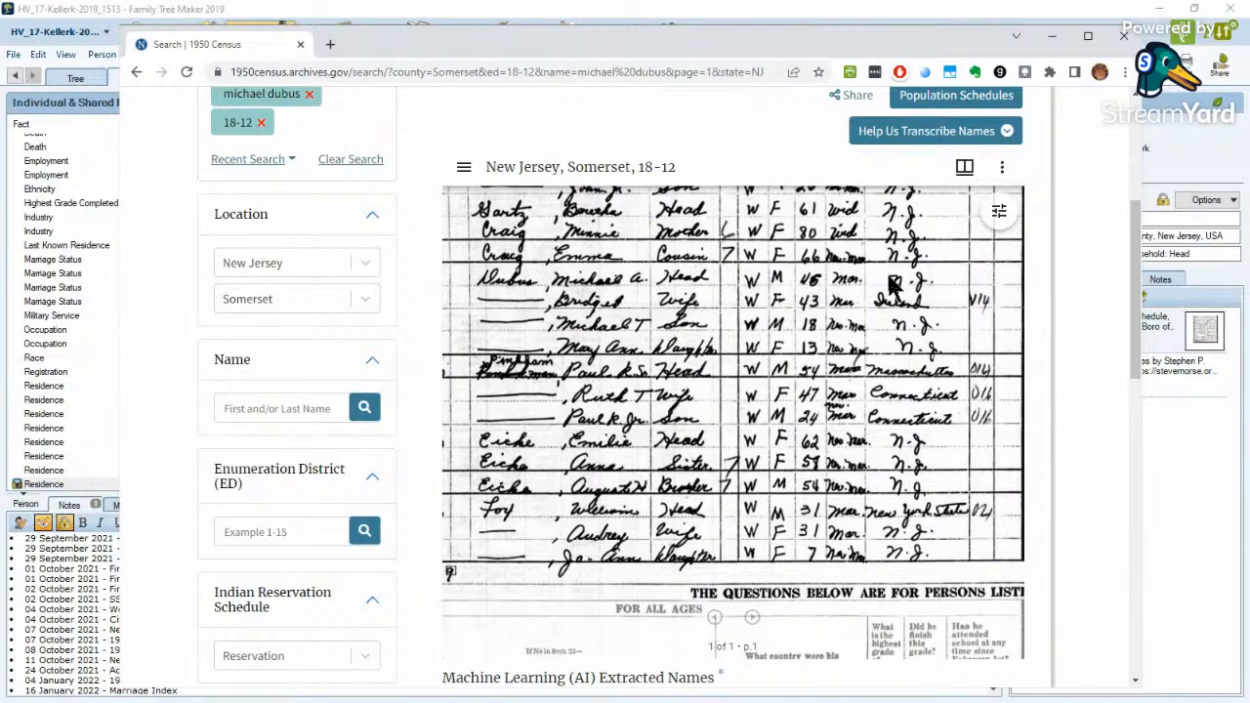
pyautogui.scroll(3, 890, 283)
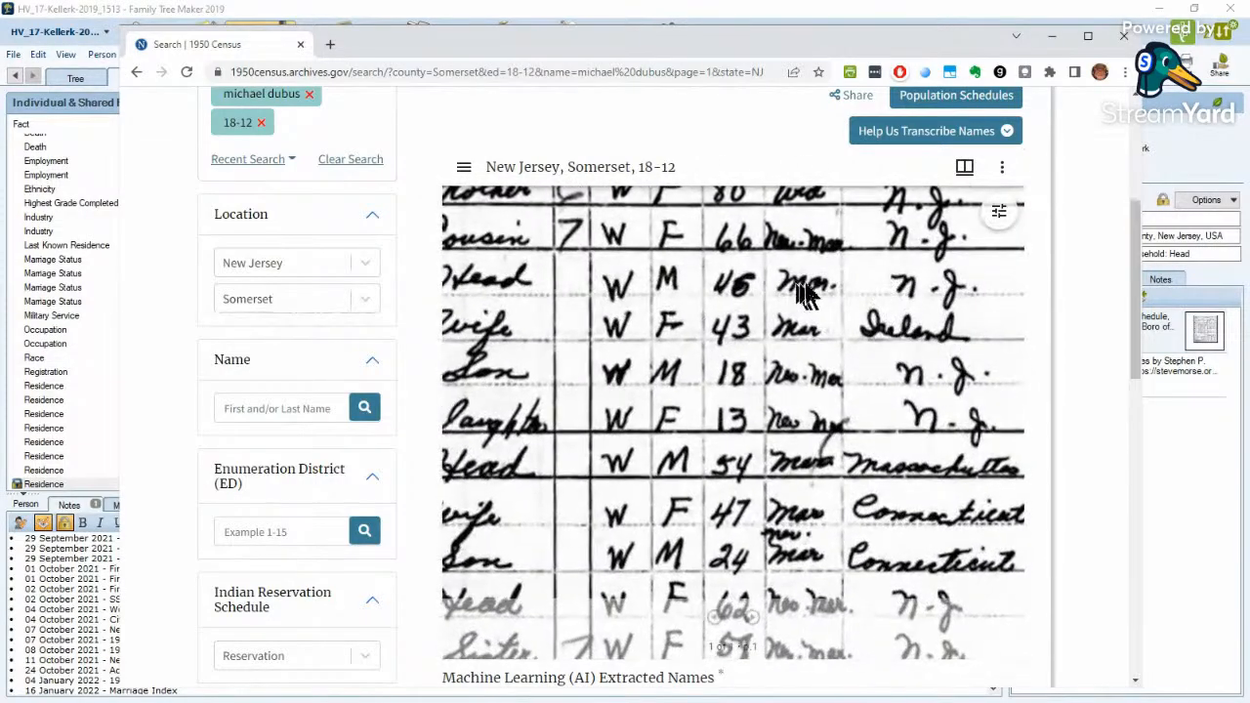
pyautogui.scroll(-2, 802, 284)
pyautogui.moveTo(805, 287); pyautogui.dragTo(427, 318)
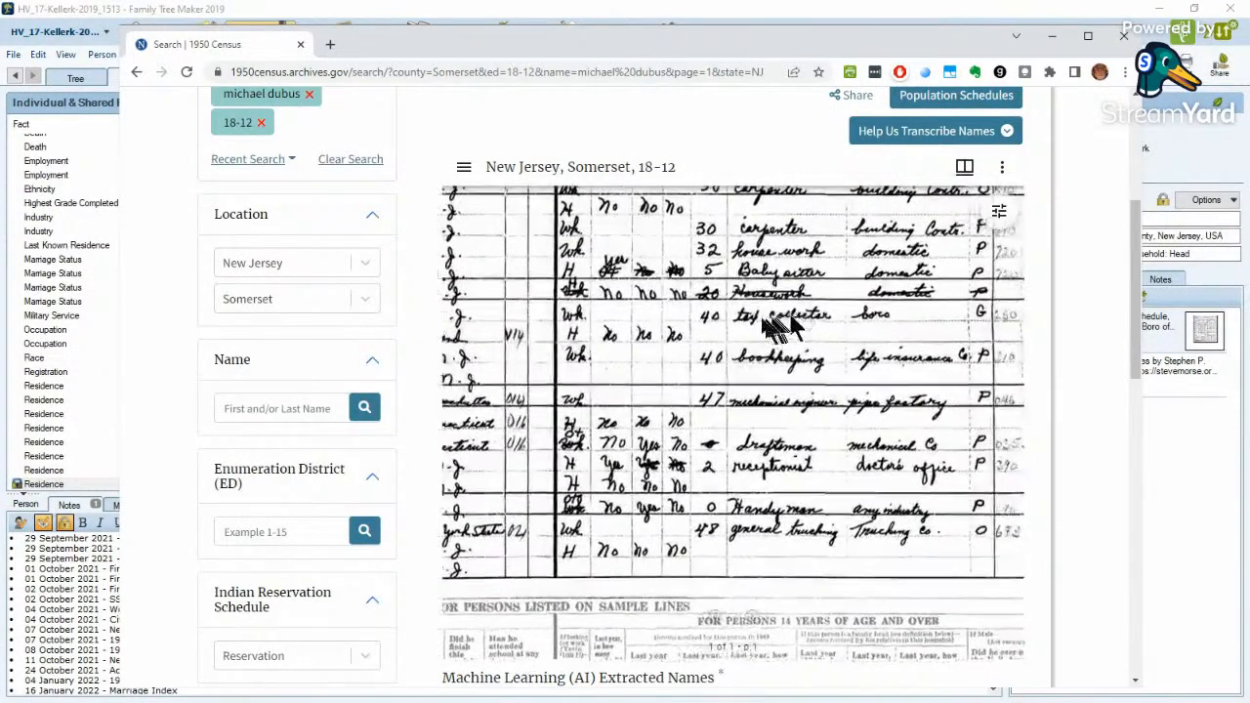
pyautogui.moveTo(835, 323); pyautogui.dragTo(894, 316)
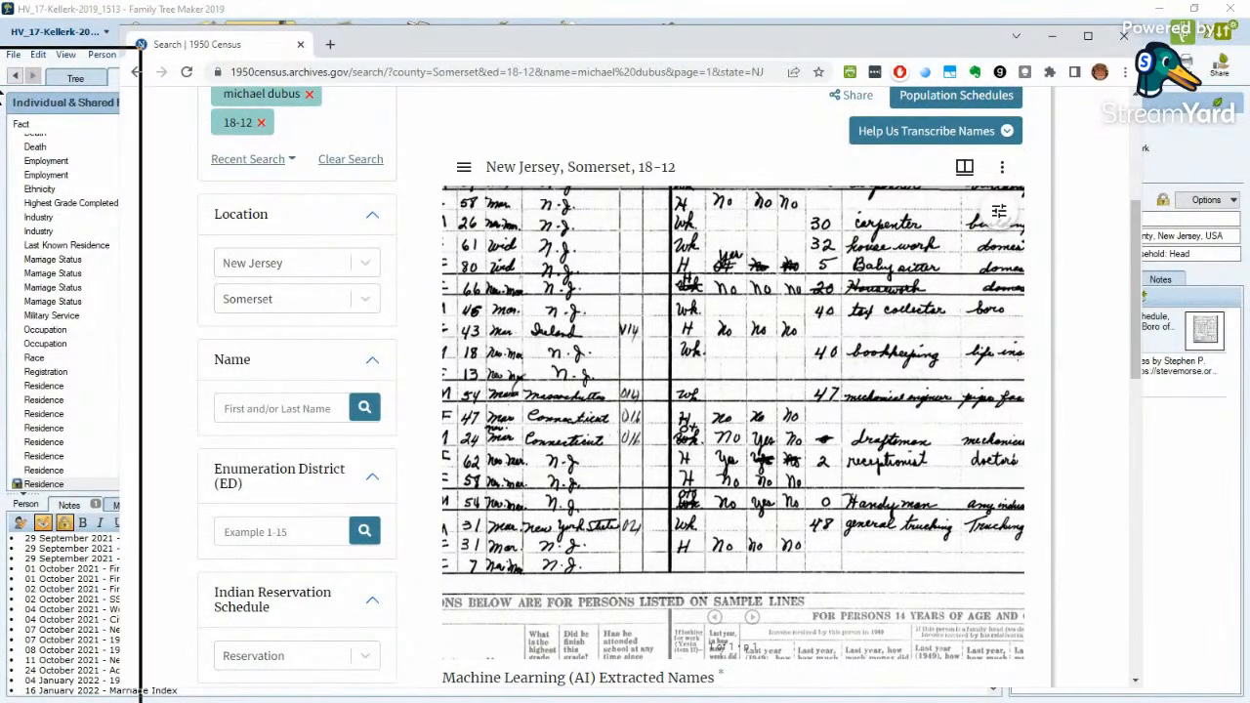
pyautogui.click(54, 106)
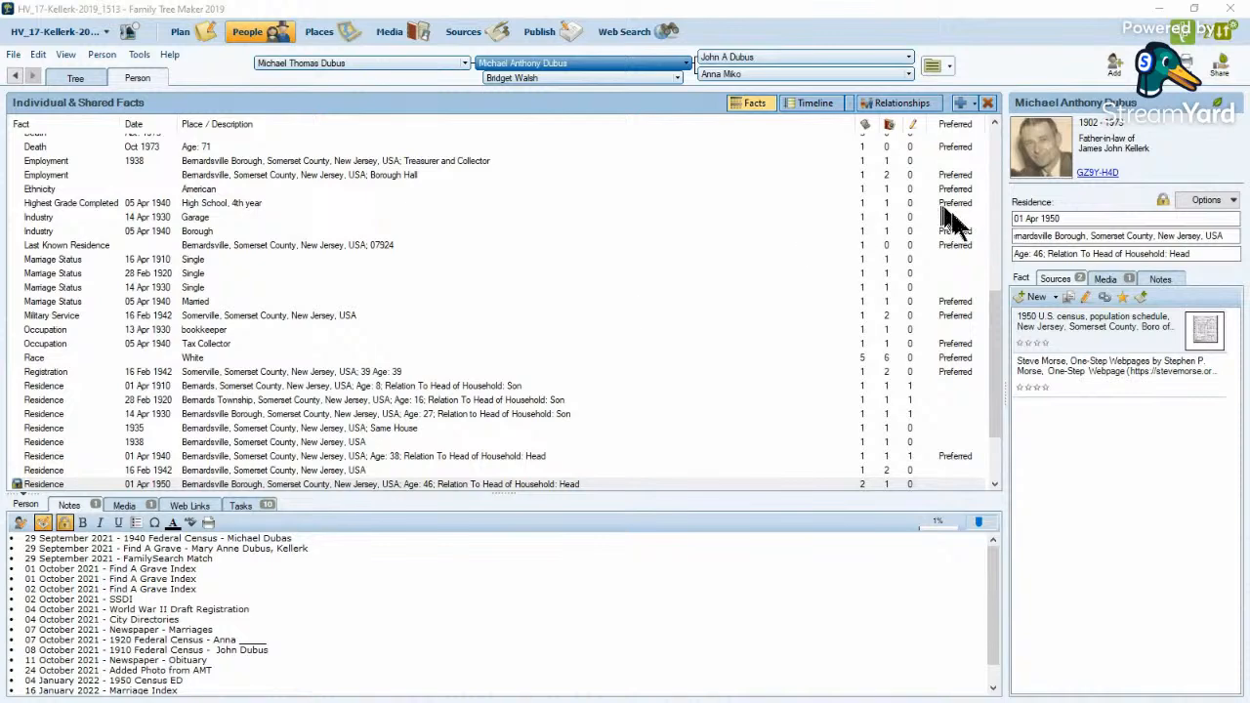
# - Add a new Address fact dated 4/1/1950
pyautogui.moveTo(997, 293); pyautogui.dragTo(1006, 146)
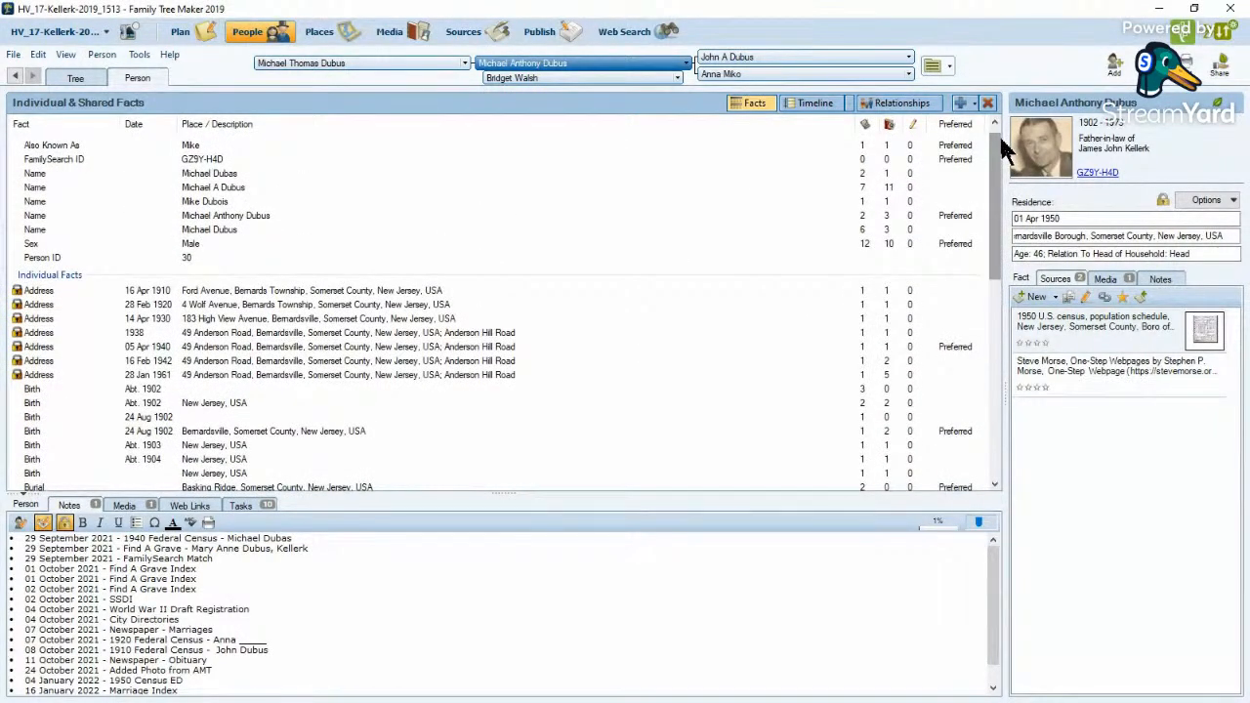
pyautogui.click(960, 103)
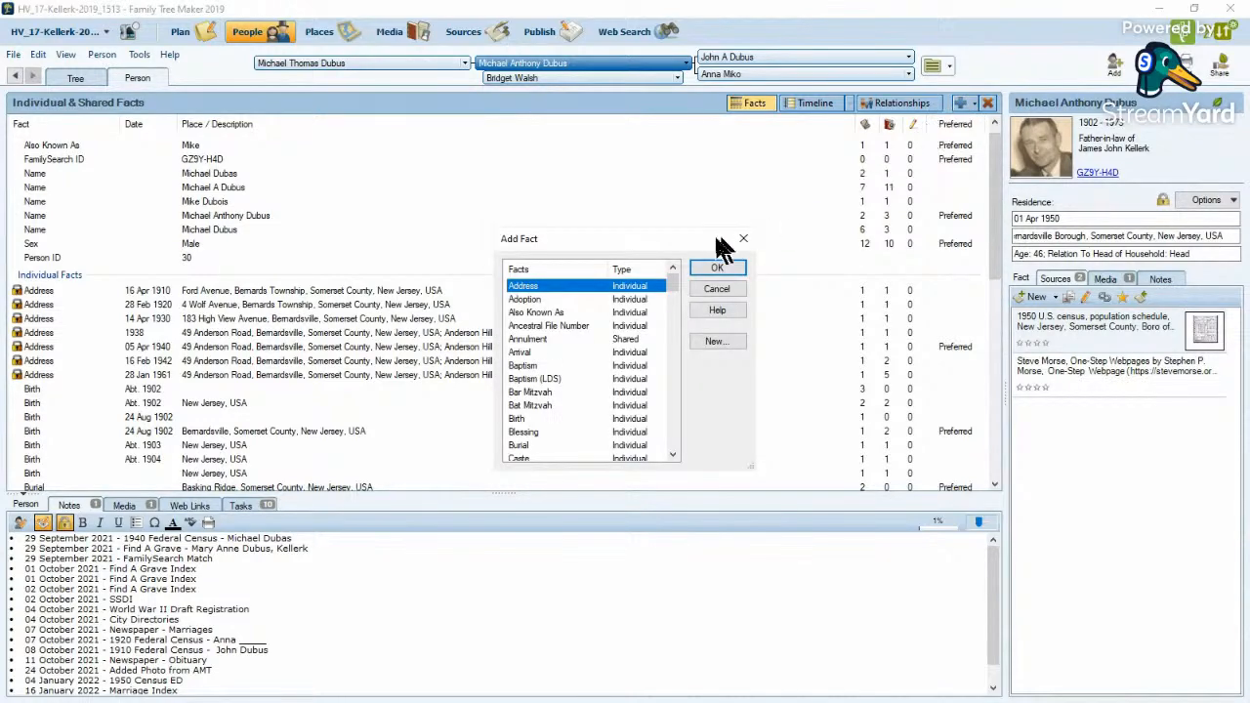
pyautogui.click(718, 265)
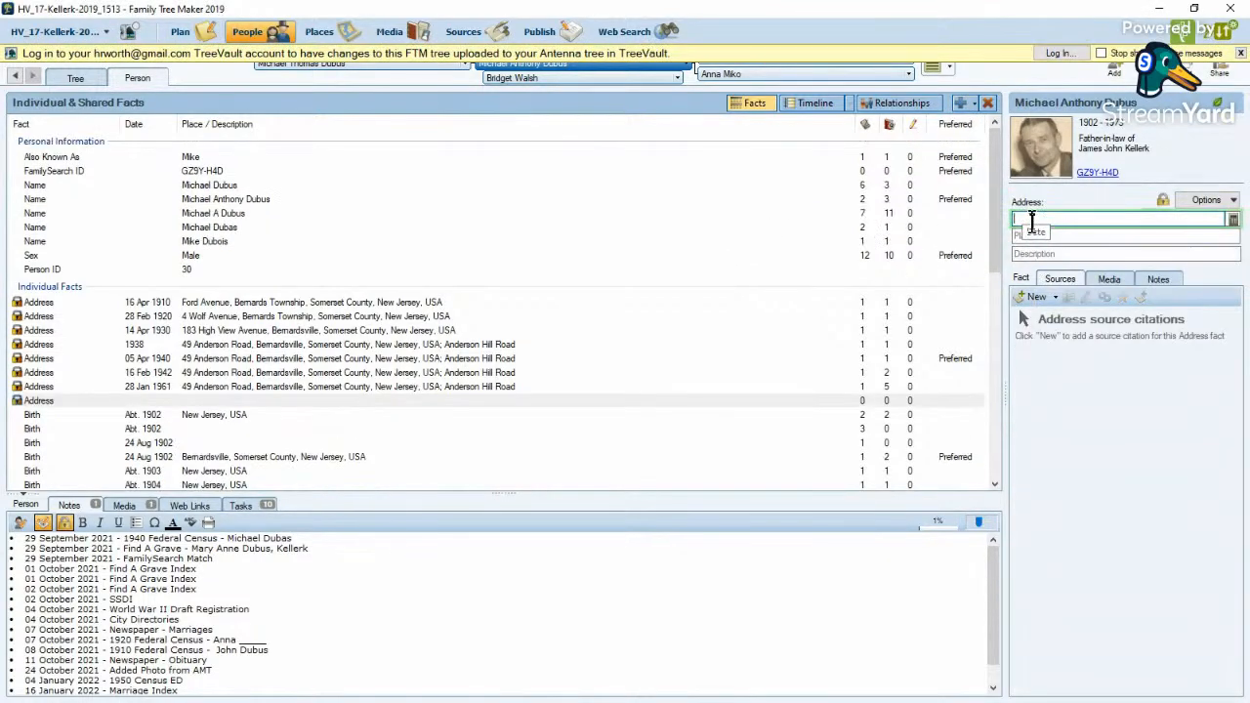
pyautogui.write('4/1/1950')
pyautogui.press('Tab')
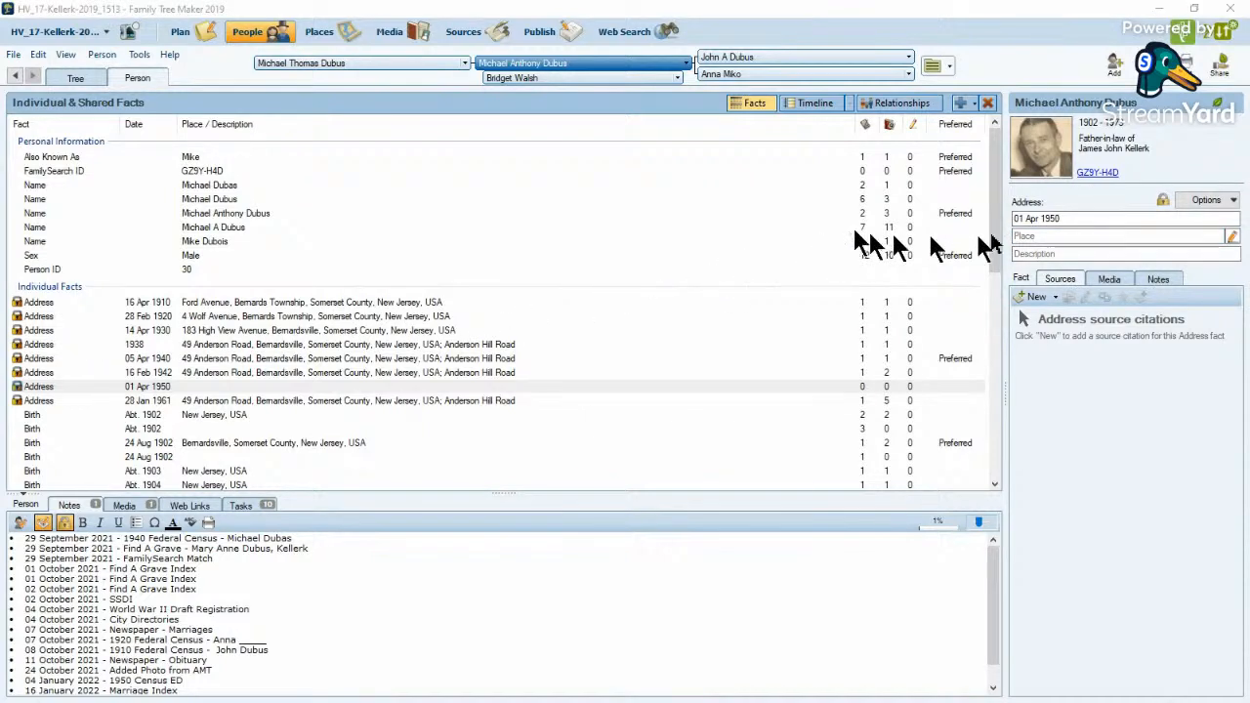
# - Enter the household's street address in Bernardsville, Somerset County, New Jersey as the place
pyautogui.click(1054, 236)
pyautogui.write('4')
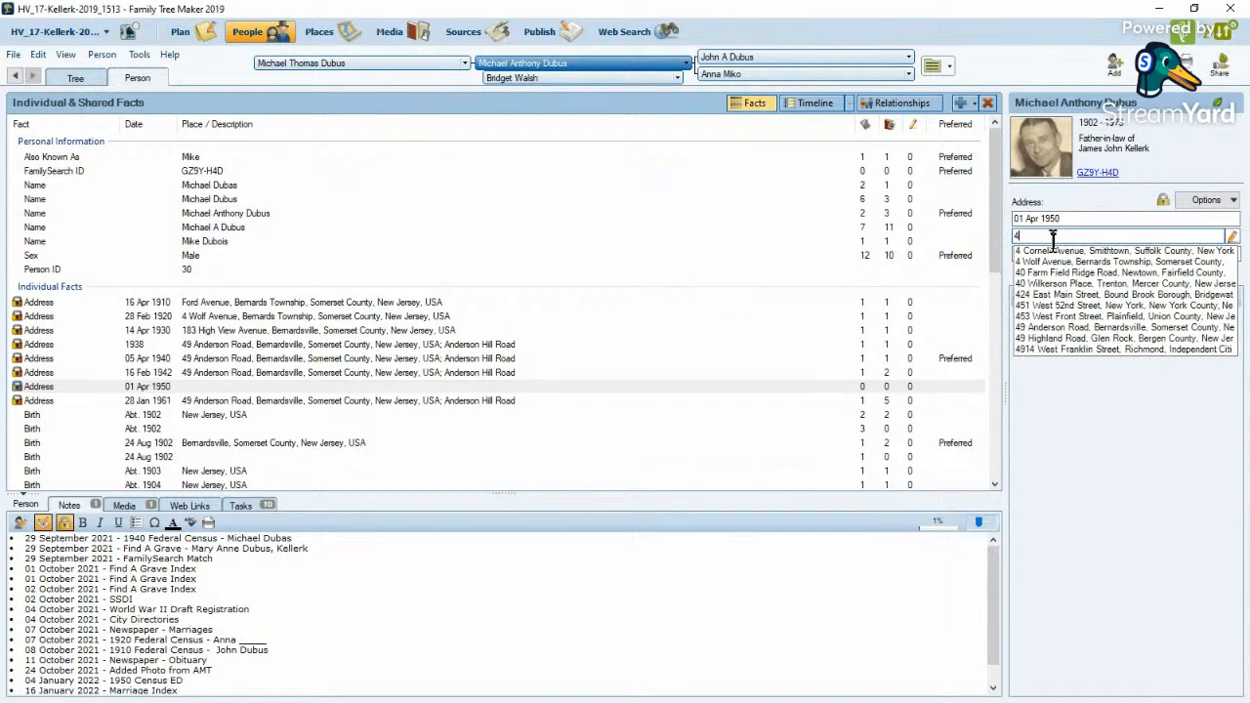
pyautogui.write('9 A')
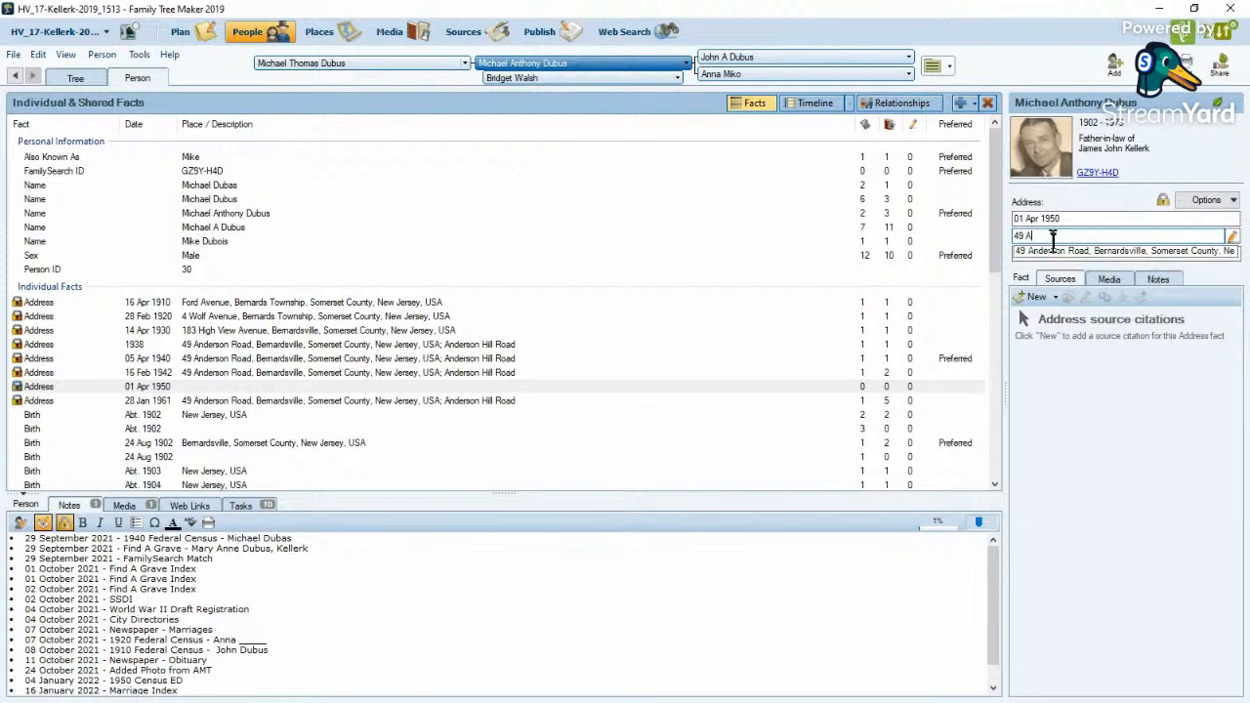
pyautogui.write('re')
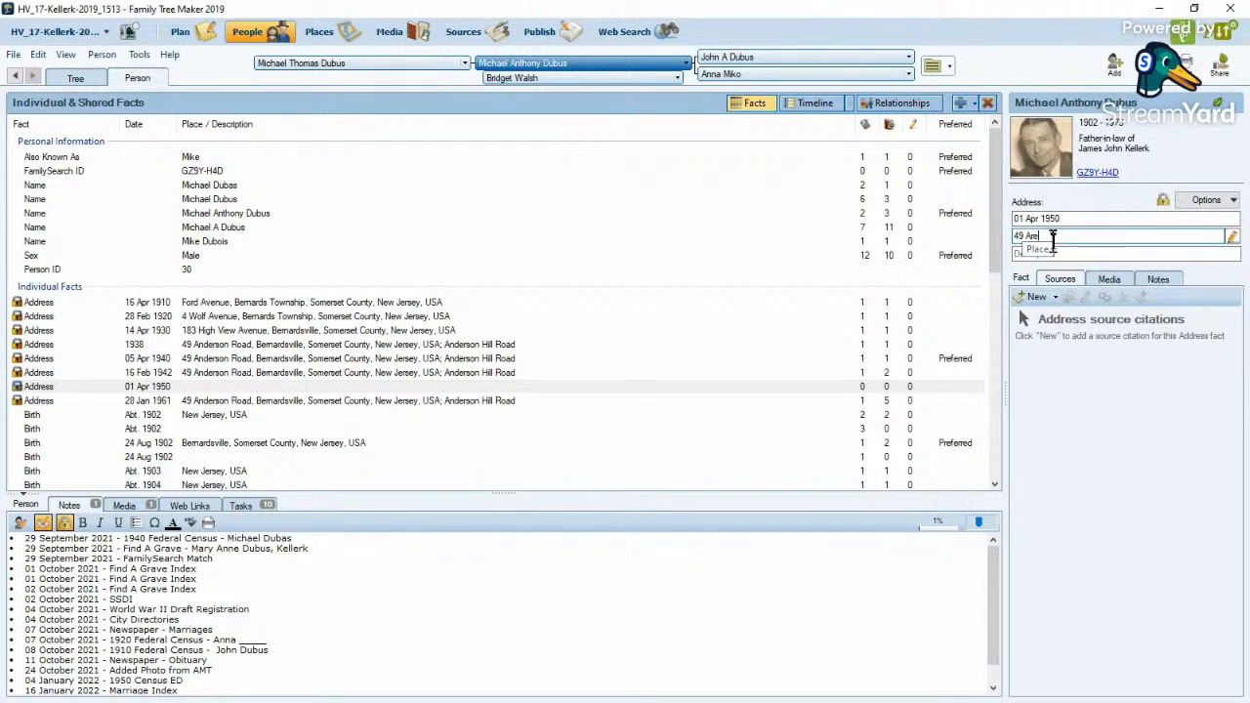
pyautogui.write('m')
pyautogui.press('BackSpace')
pyautogui.write('d')
pyautogui.press('BackSpace')
pyautogui.press('BackSpace')
pyautogui.press('BackSpace')
pyautogui.press('BackSpace')
pyautogui.press('BackSpace')
pyautogui.press('BackSpace')
pyautogui.write('n')
pyautogui.press('BackSpace')
pyautogui.write('ville, Somerset County, New Je')
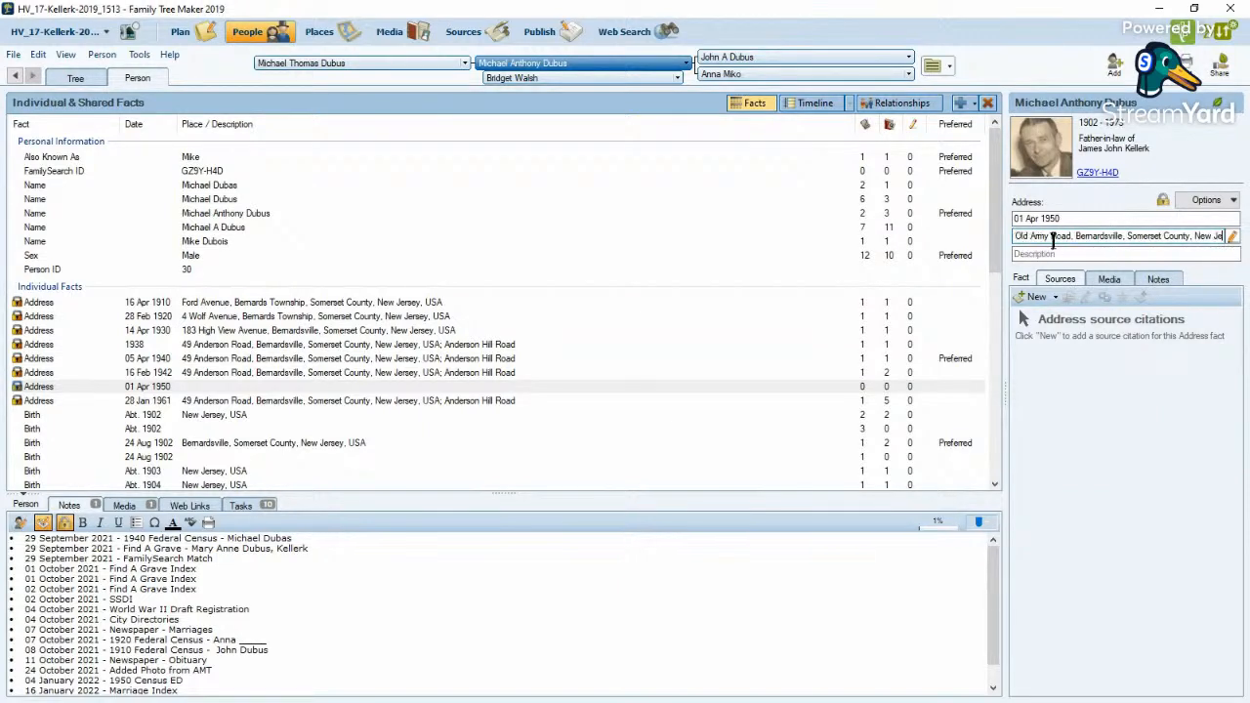
pyautogui.write('rsey')
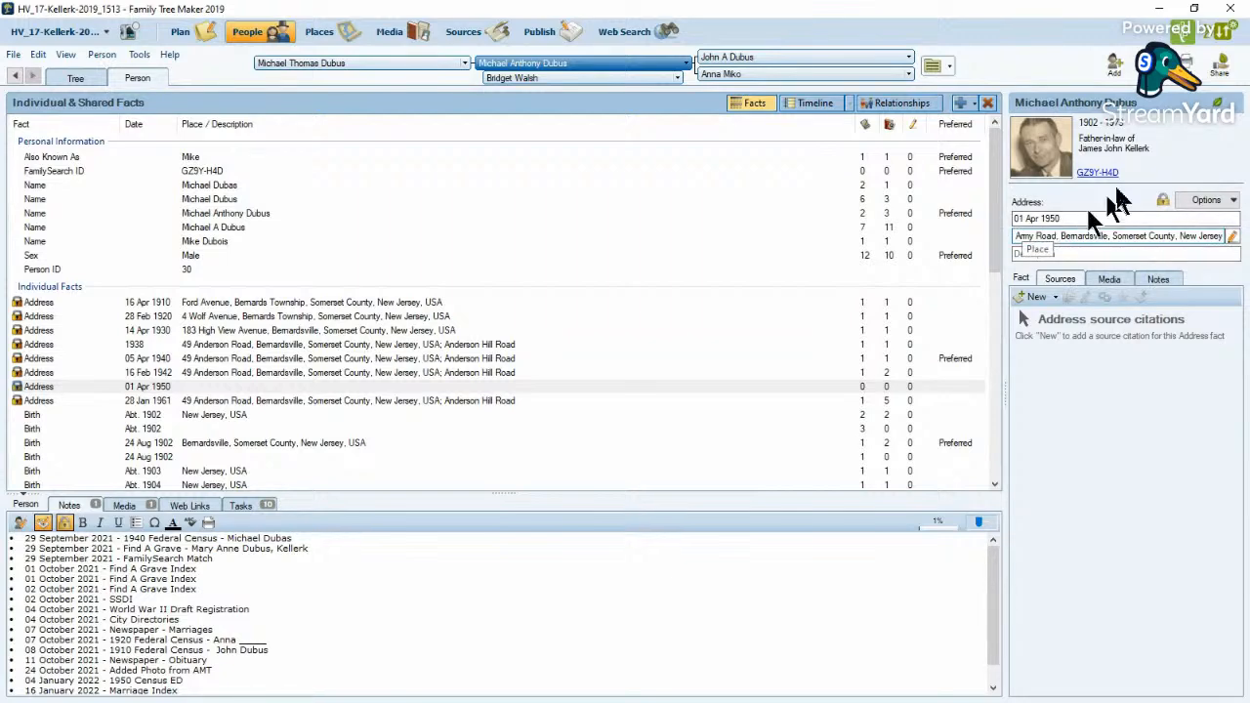
# - Move the street address to place detail and resolve the place to Bernardsville, Somerset County, New Jersey, USA
pyautogui.click(1234, 237)
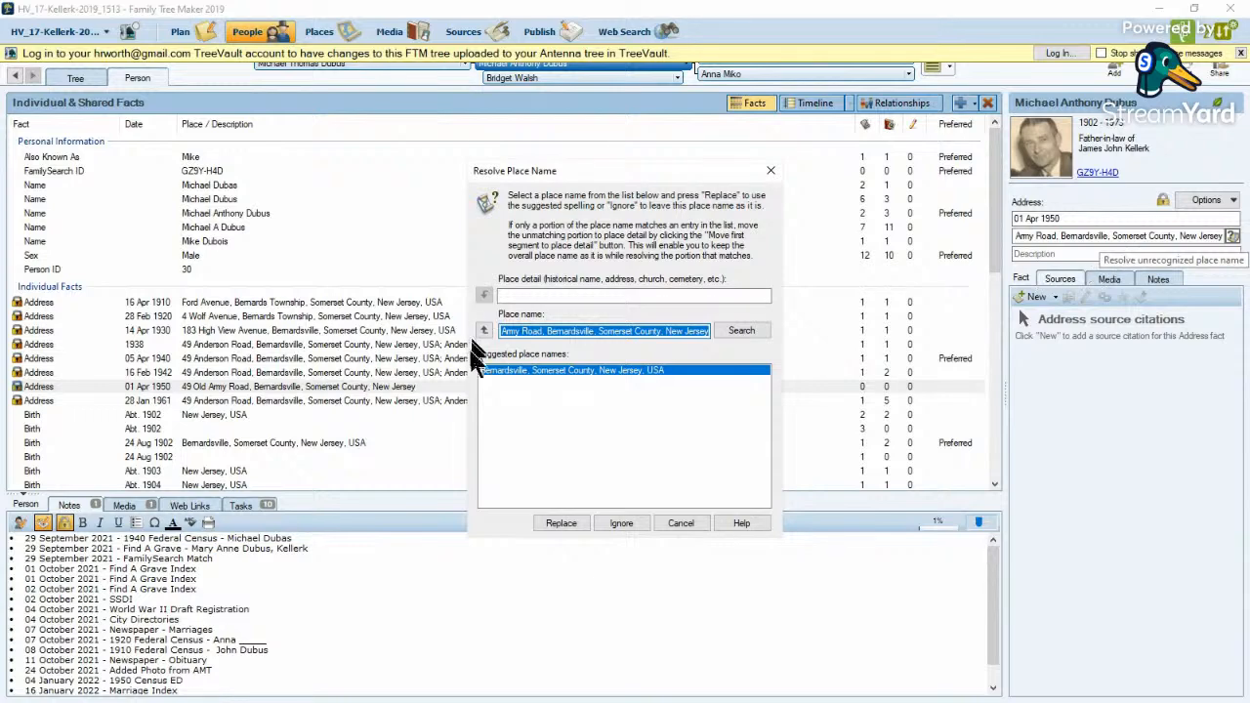
pyautogui.click(483, 331)
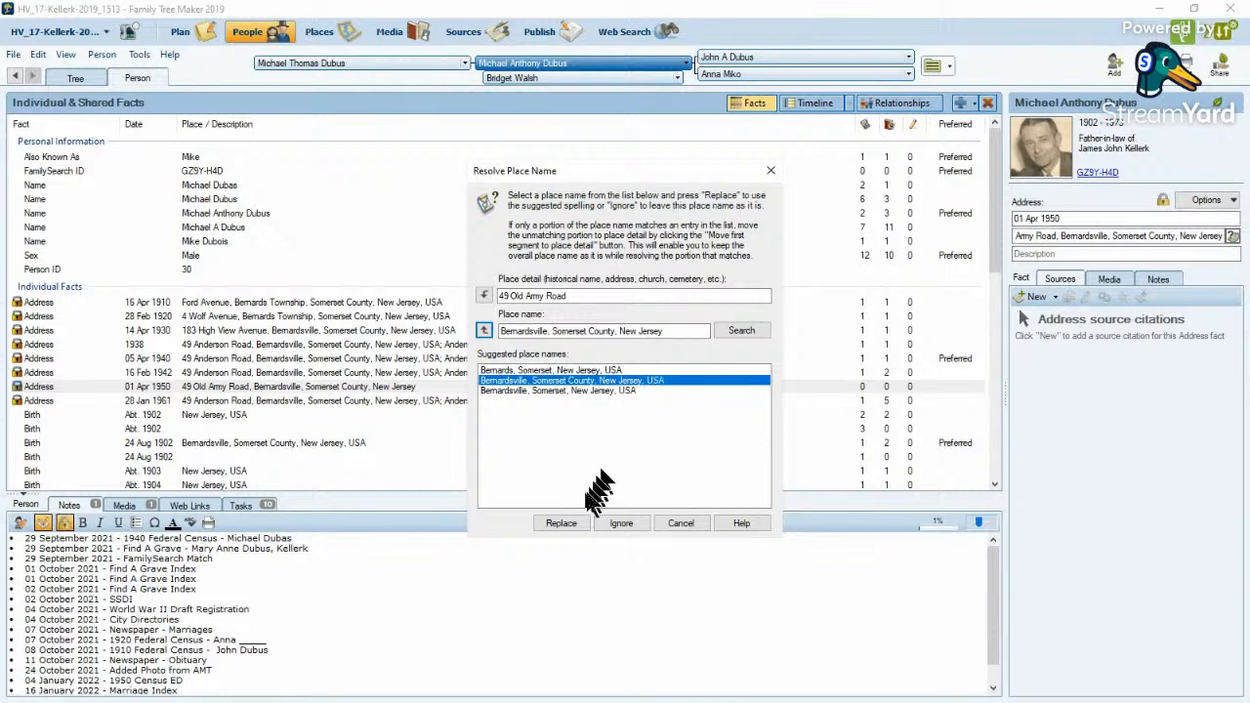
pyautogui.click(563, 523)
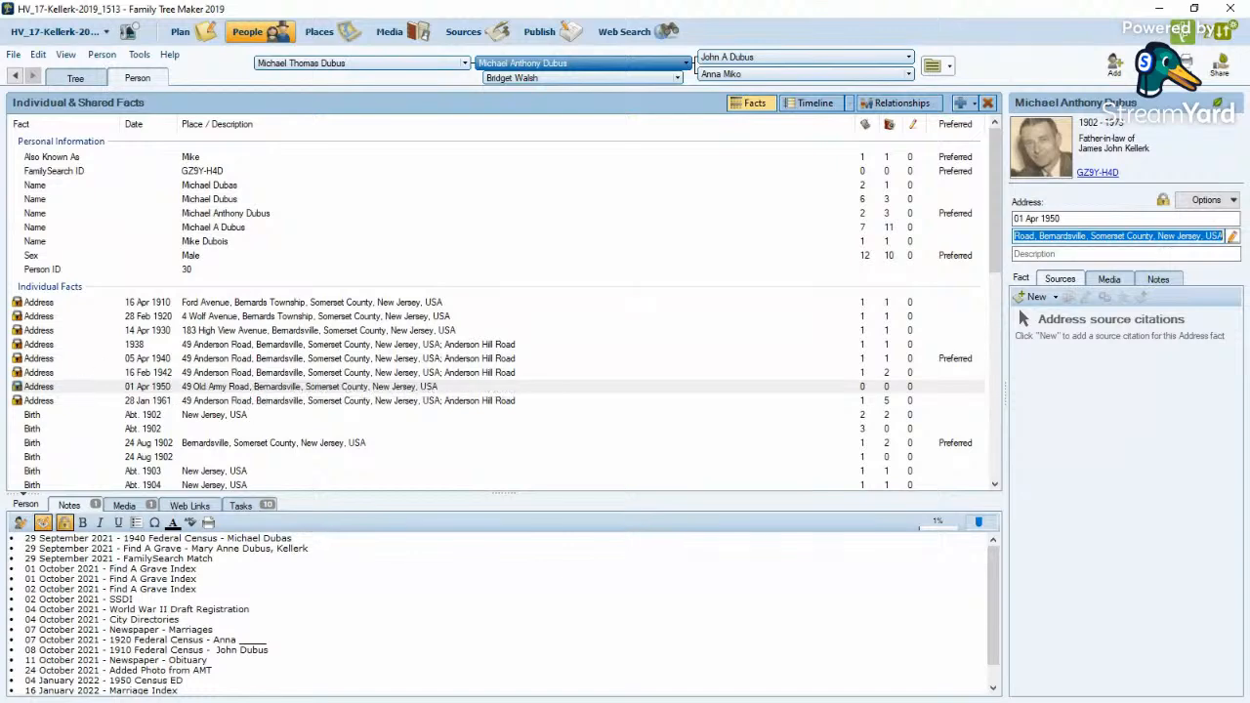
pyautogui.moveTo(0, 98); pyautogui.dragTo(566, 43)
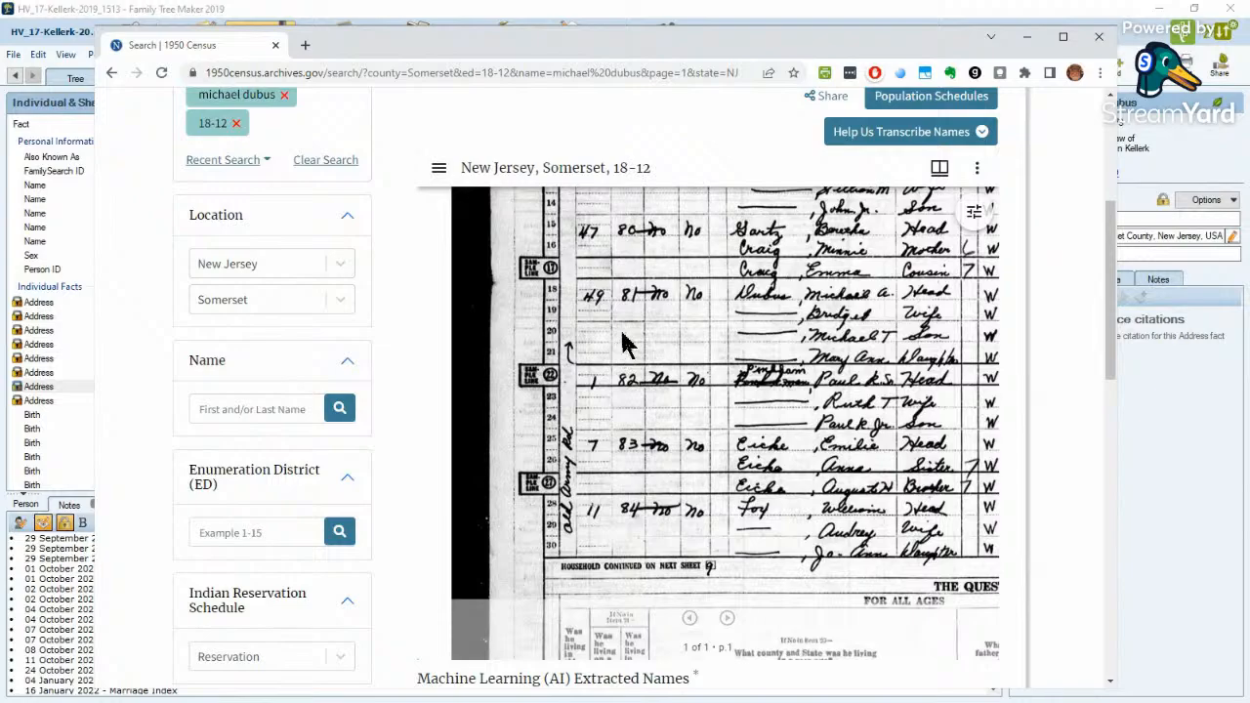
pyautogui.scroll(2, 624, 347)
pyautogui.scroll(-2, 619, 334)
pyautogui.moveTo(698, 254); pyautogui.dragTo(661, 586)
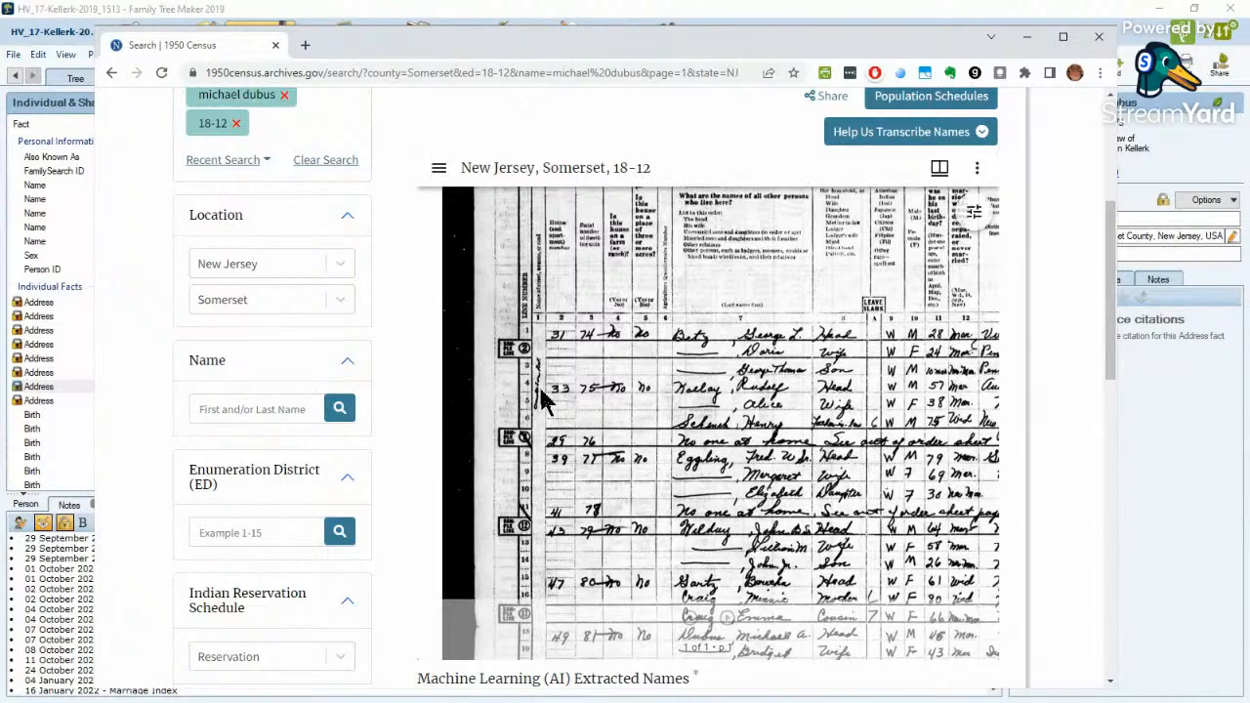
pyautogui.scroll(3, 542, 400)
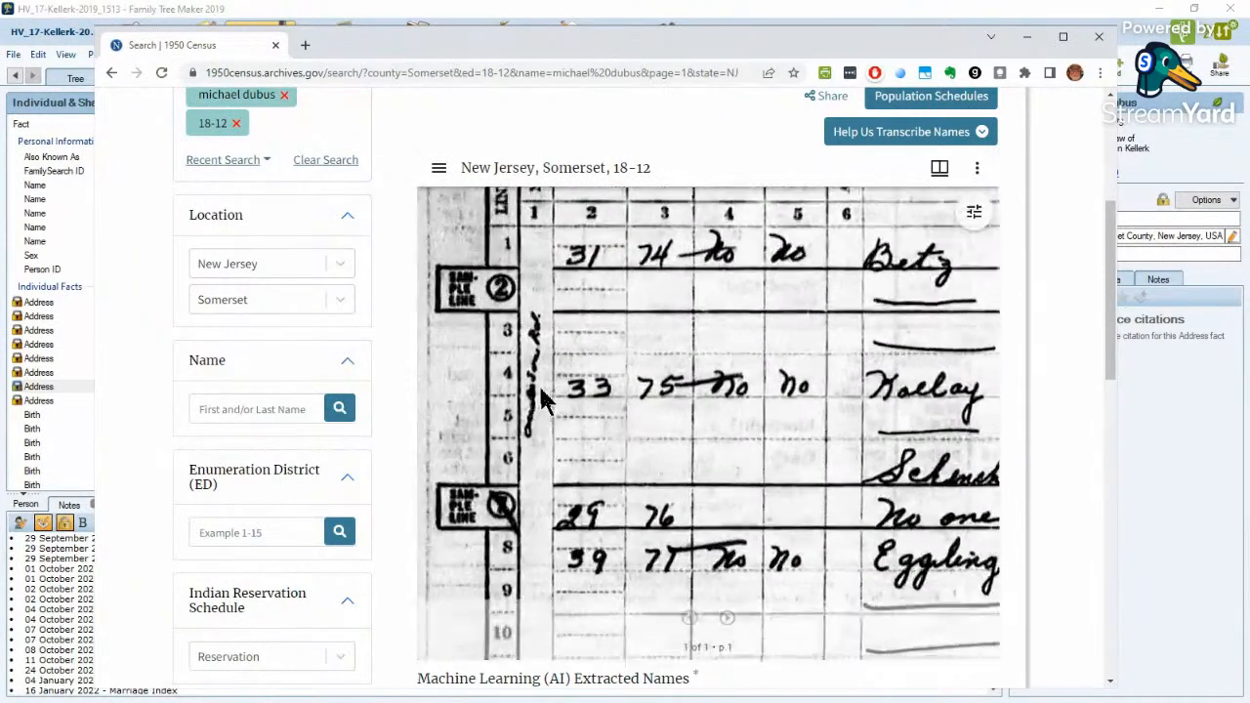
pyautogui.scroll(1, 541, 400)
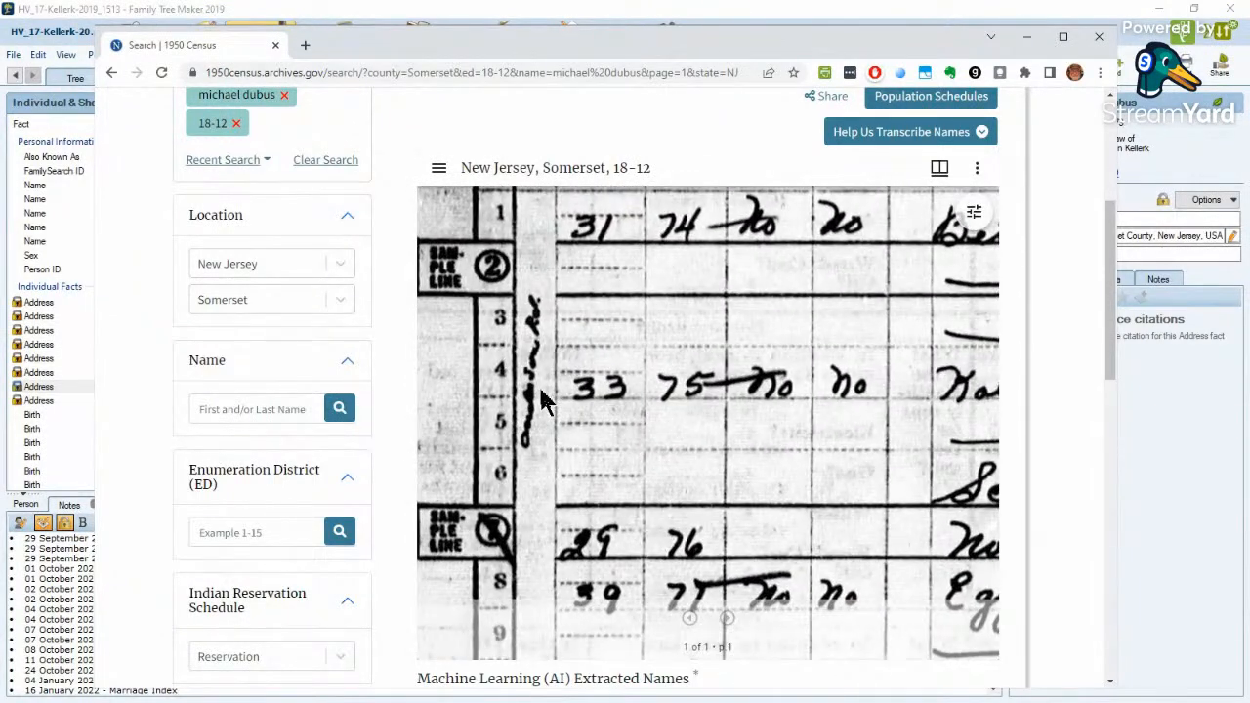
pyautogui.scroll(-5, 542, 393)
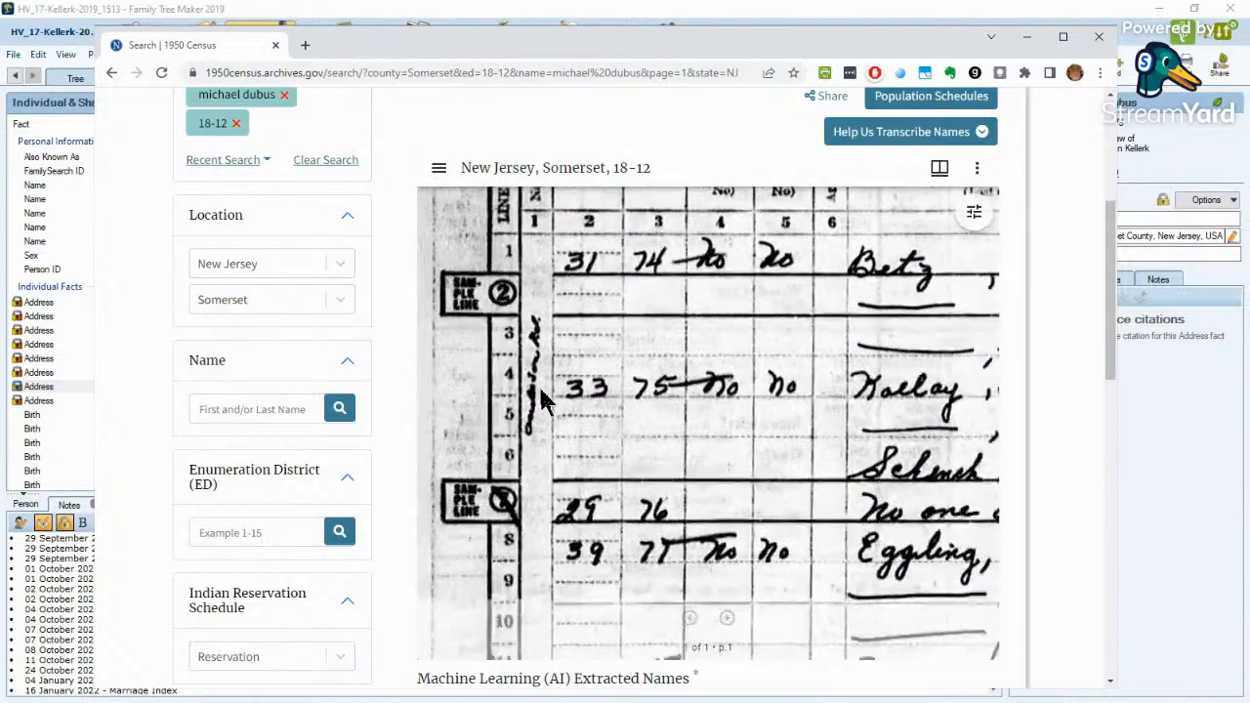
pyautogui.moveTo(597, 497); pyautogui.dragTo(603, 239)
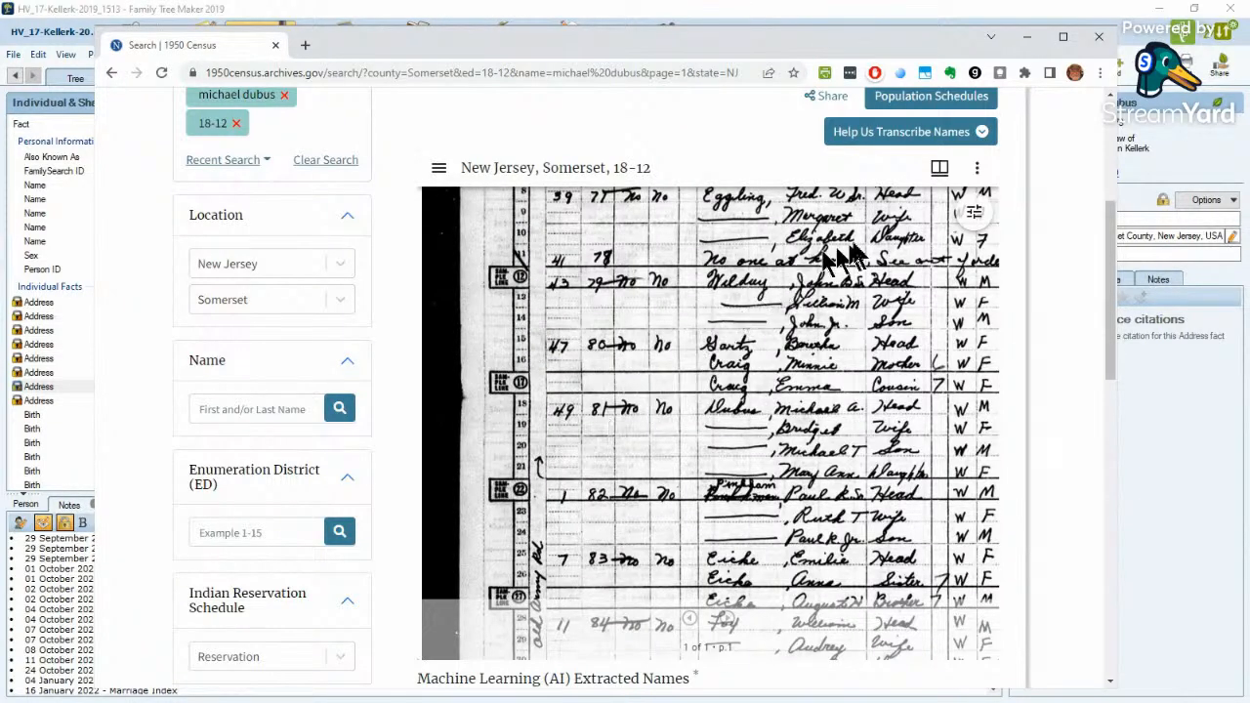
pyautogui.click(1028, 40)
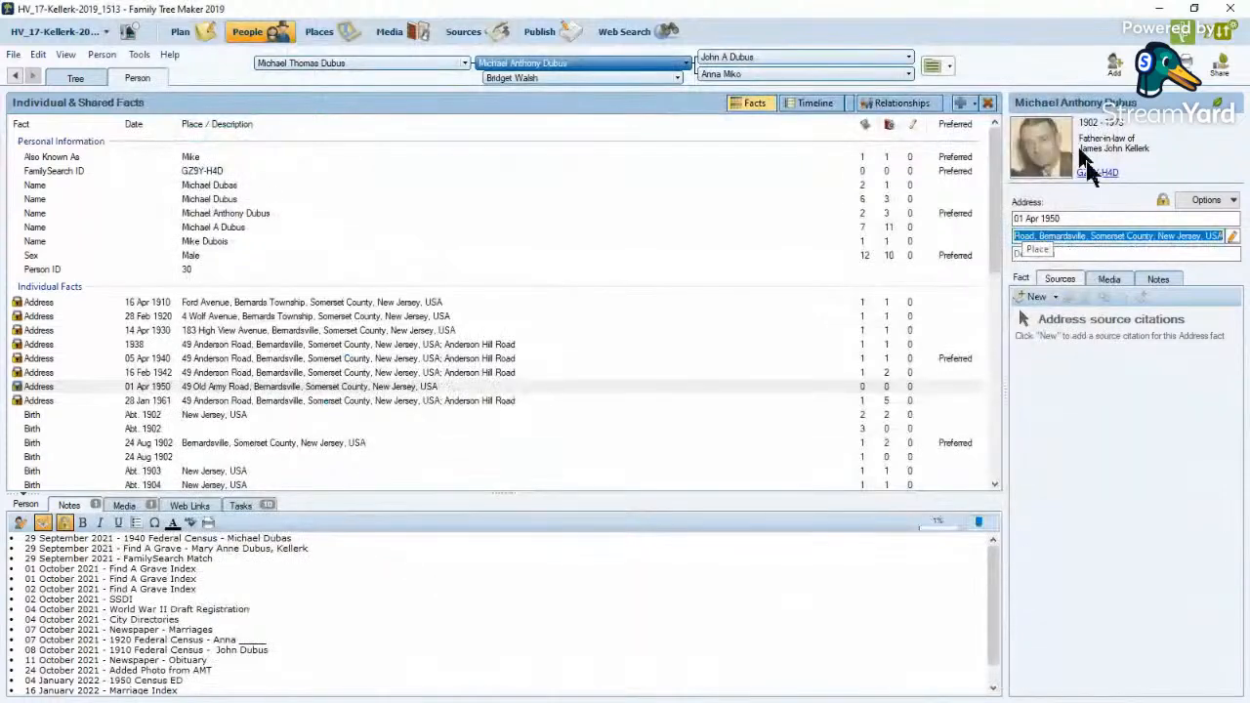
# - Replace 'Old Army Road' with 'Andersone Road' in the 01 Apr 1950 address place
pyautogui.click(1040, 235)
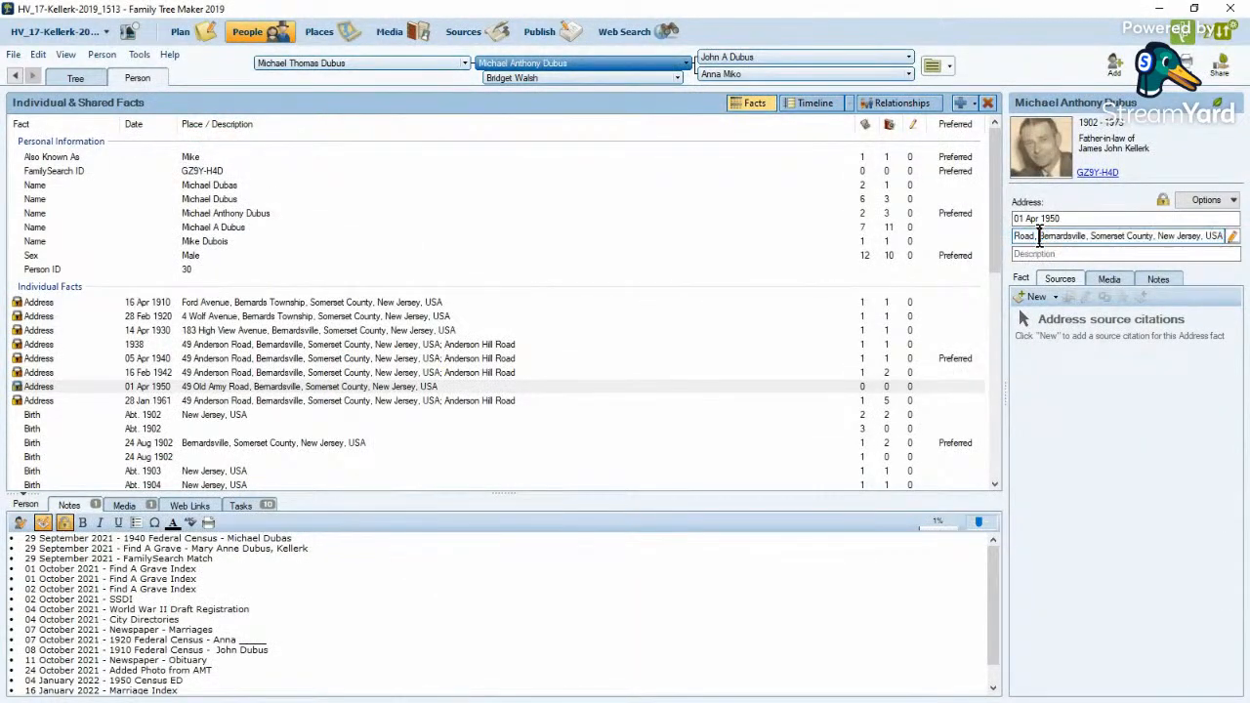
pyautogui.click(1015, 233)
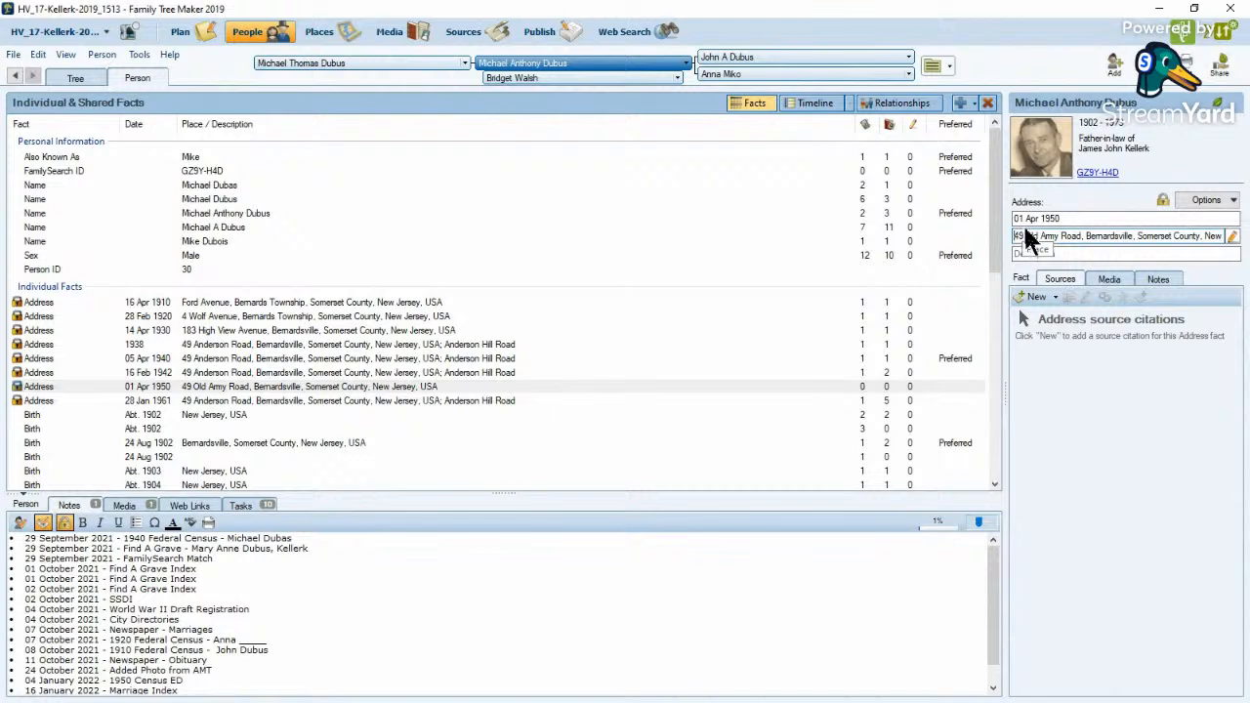
pyautogui.moveTo(1028, 233); pyautogui.dragTo(1080, 238)
pyautogui.press('BackSpace')
pyautogui.press('BackSpace')
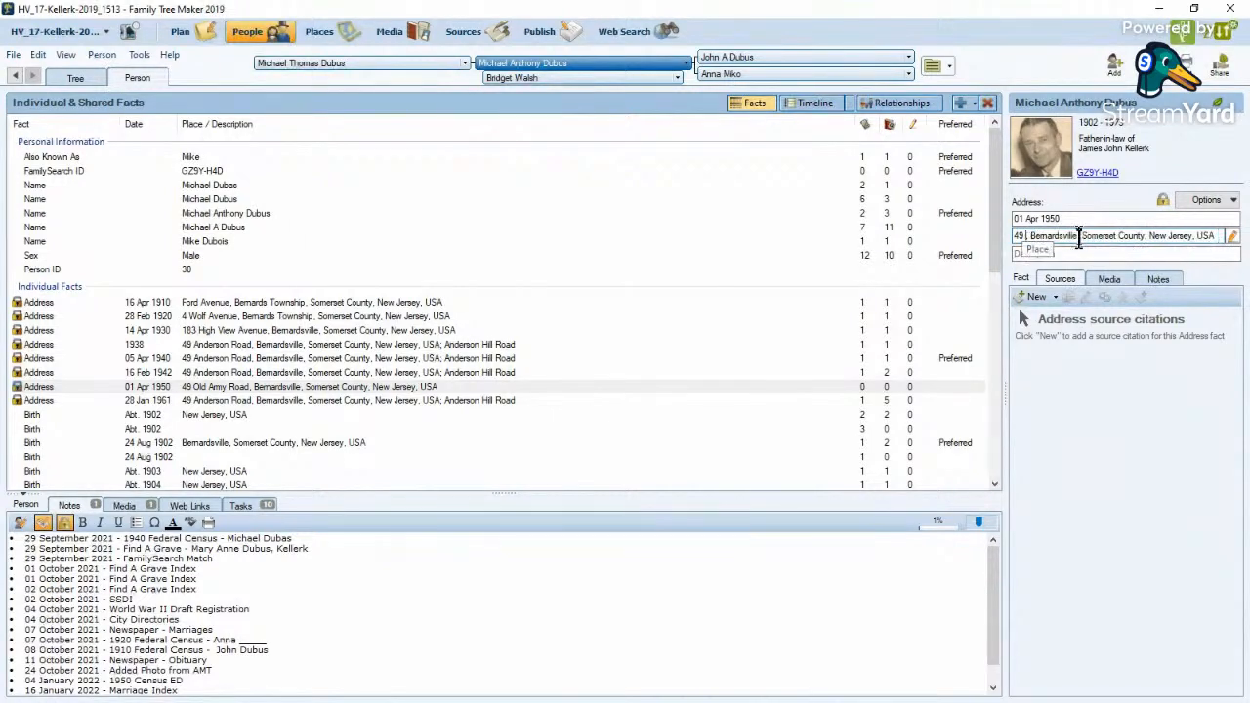
pyautogui.write('Ander')
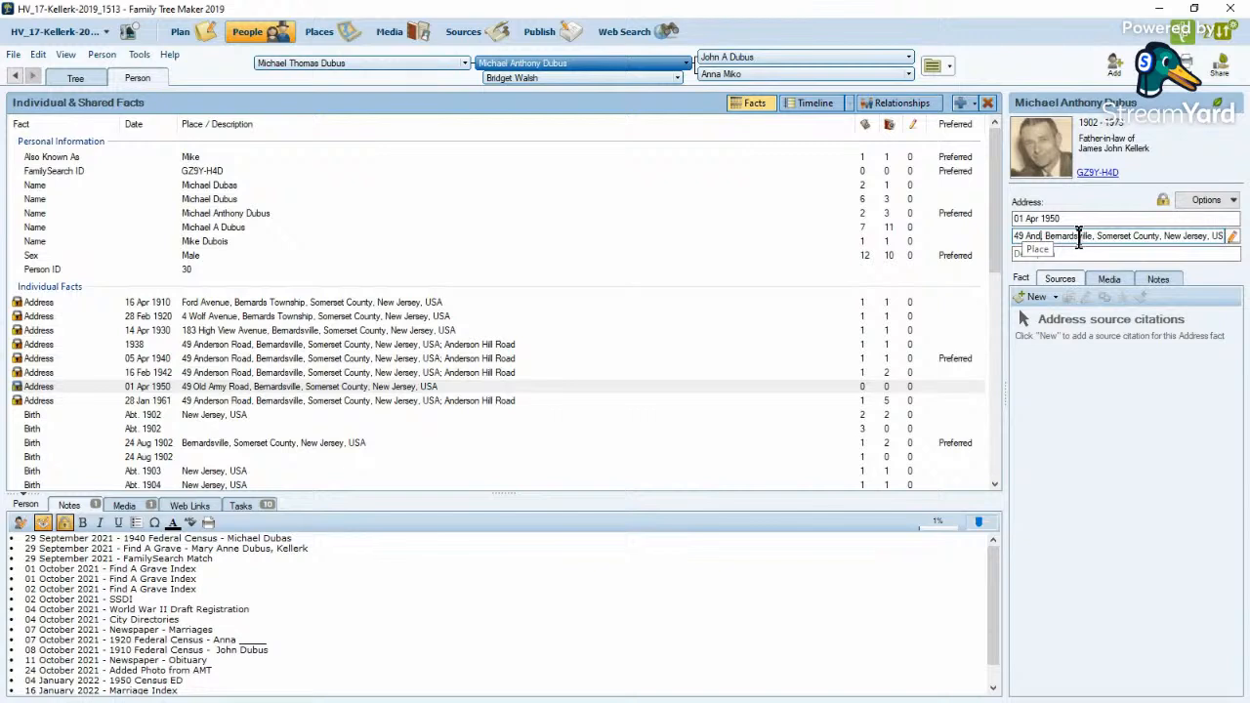
pyautogui.write('sone Road,')
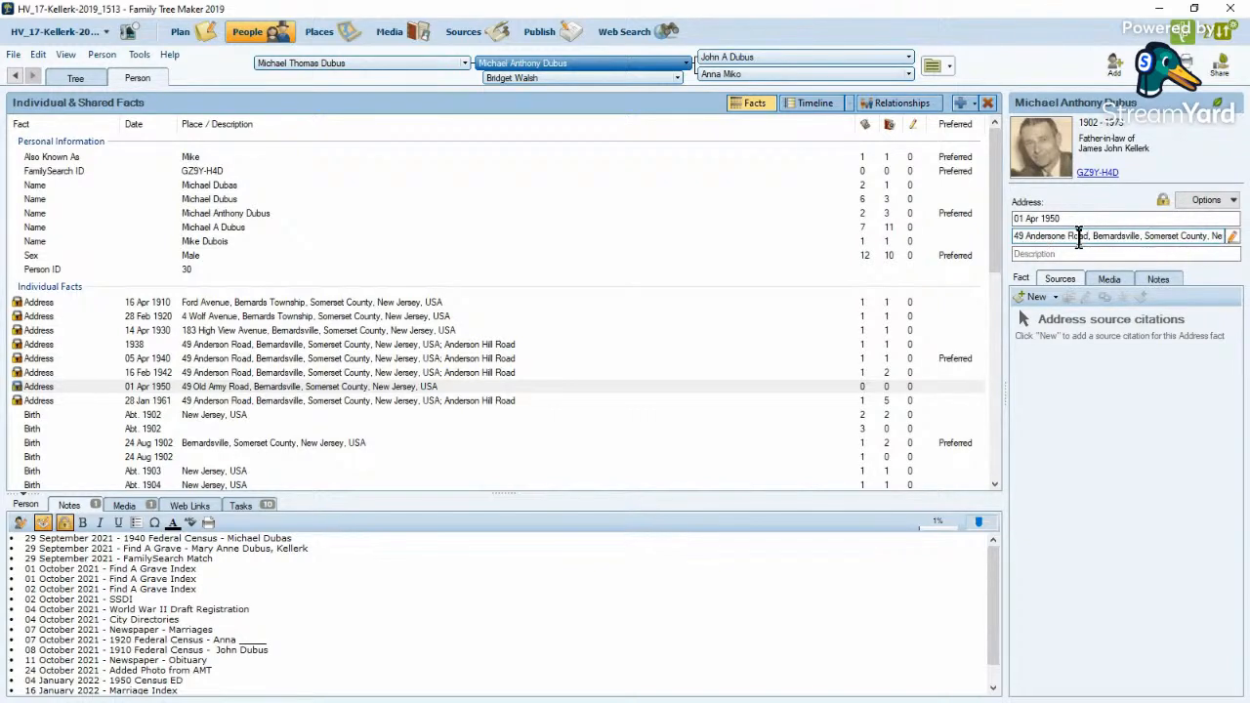
pyautogui.click(1083, 254)
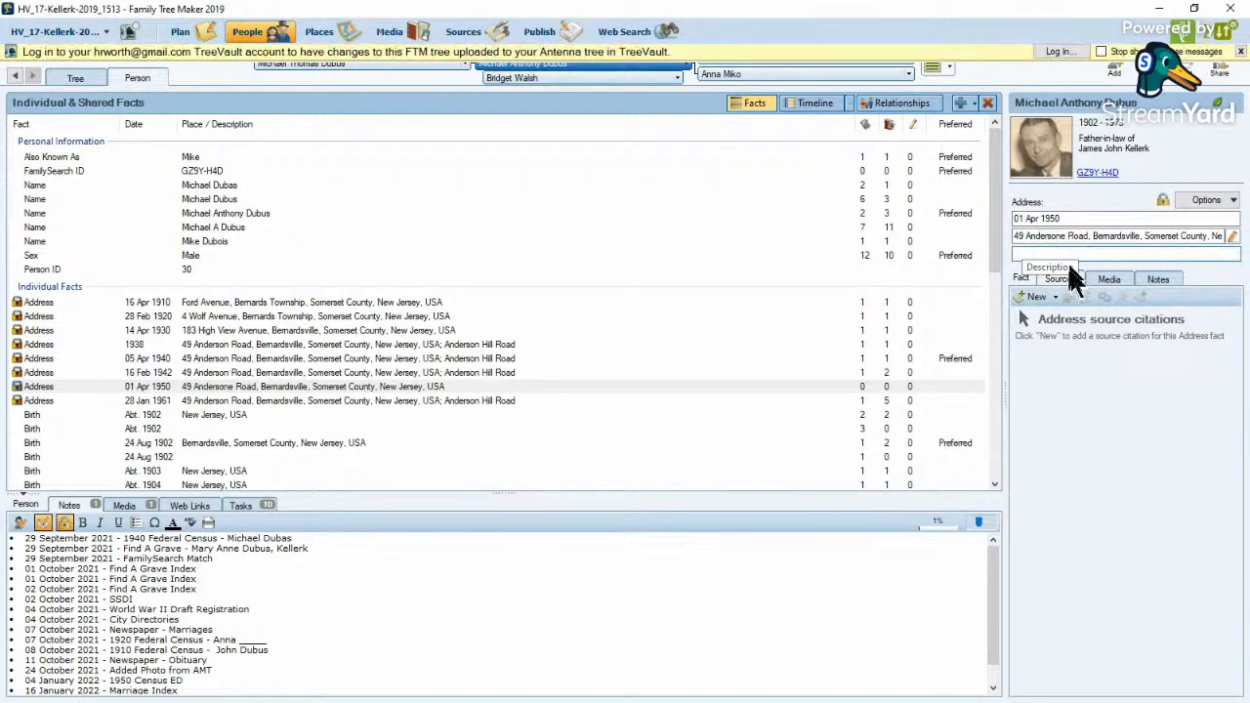
pyautogui.click(1232, 236)
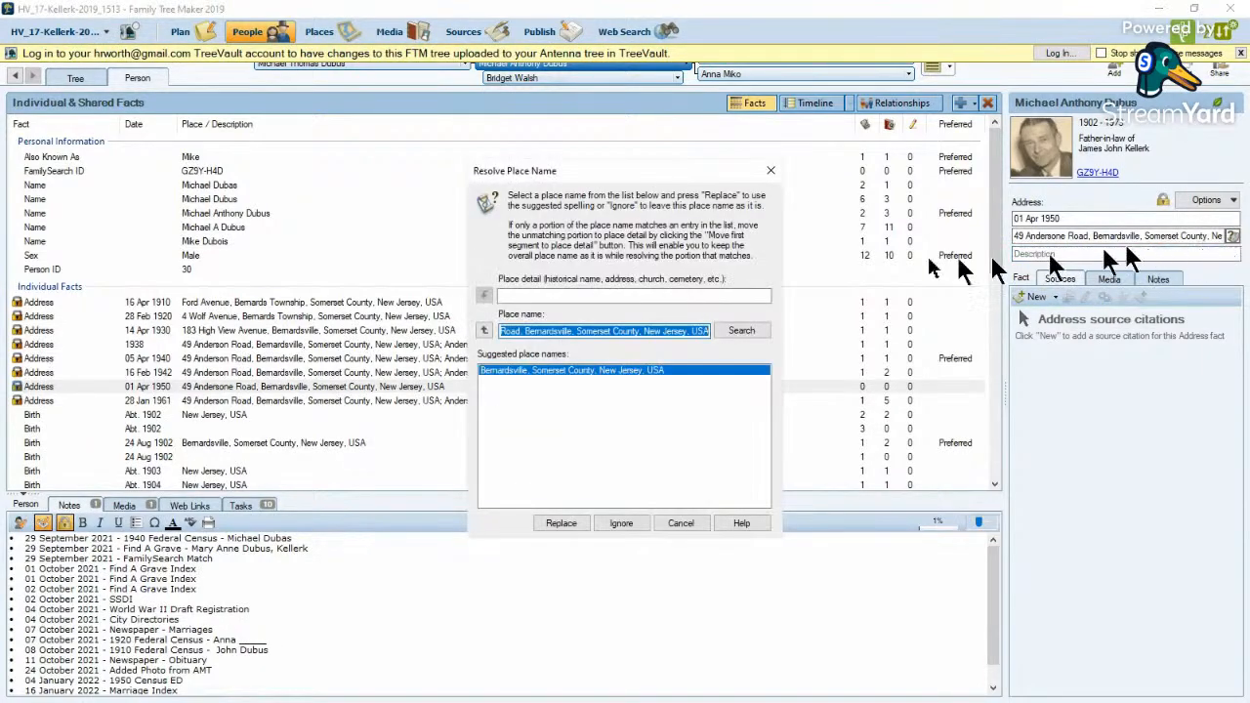
pyautogui.click(484, 331)
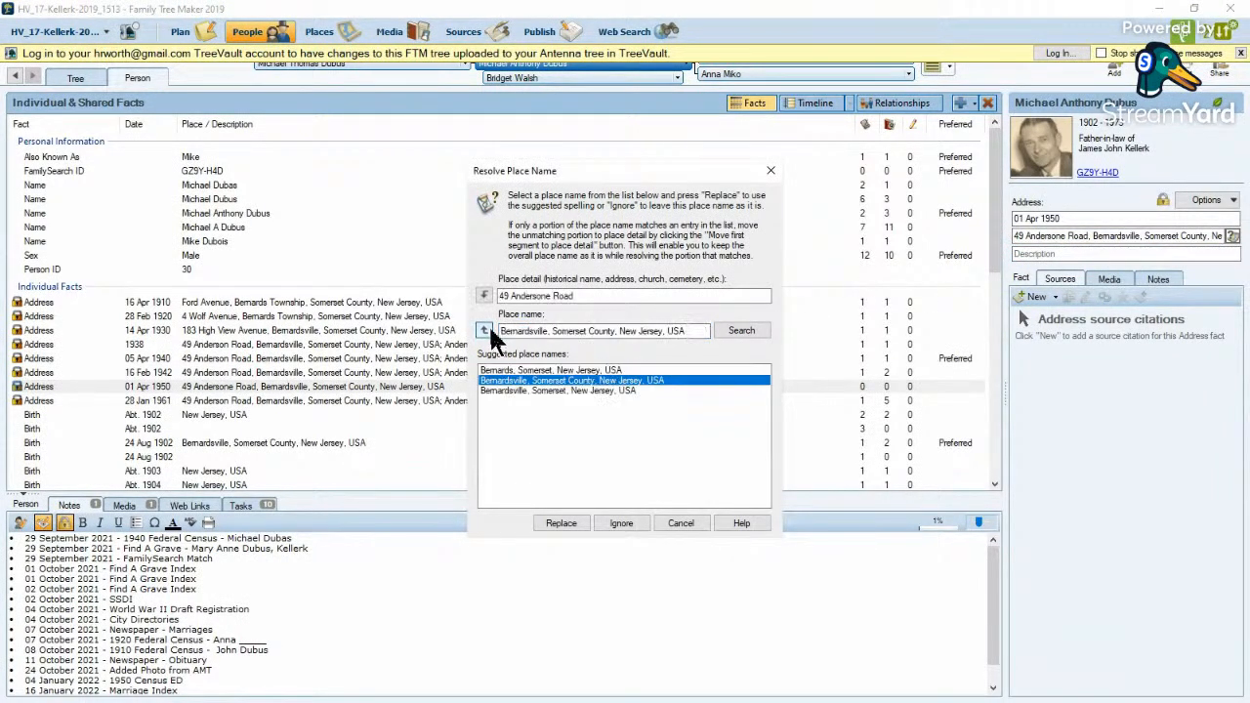
pyautogui.click(543, 296)
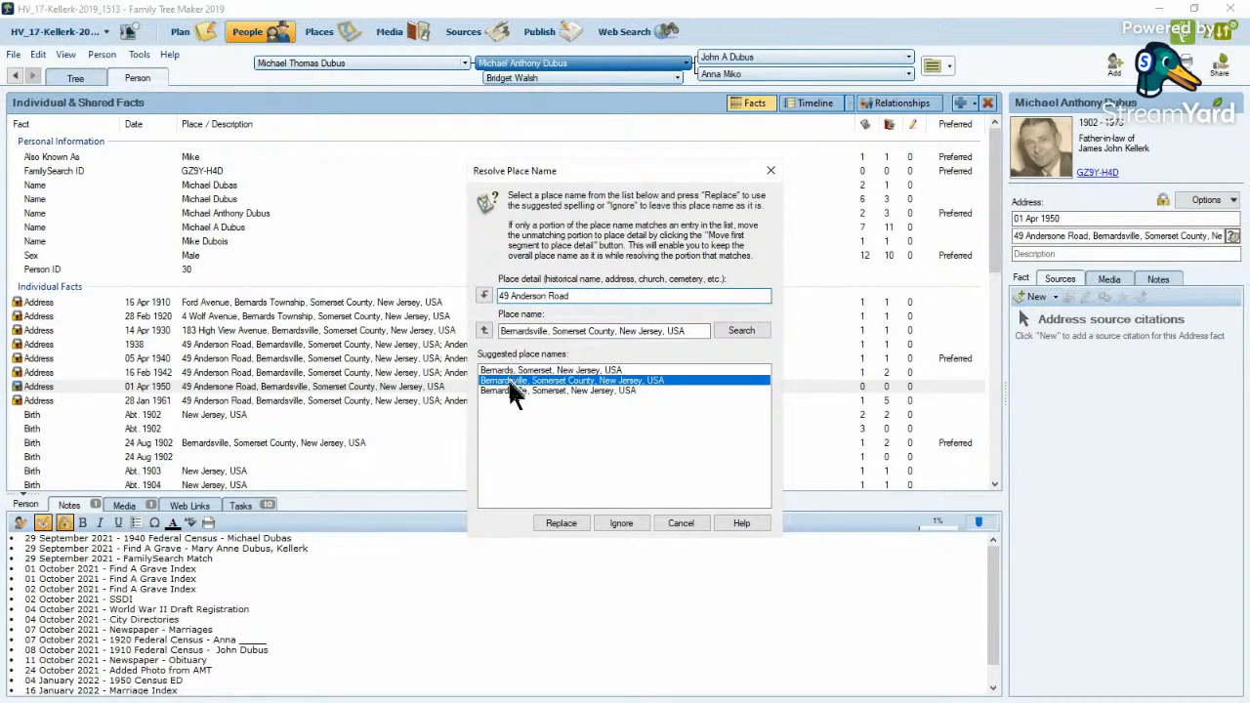
pyautogui.click(562, 525)
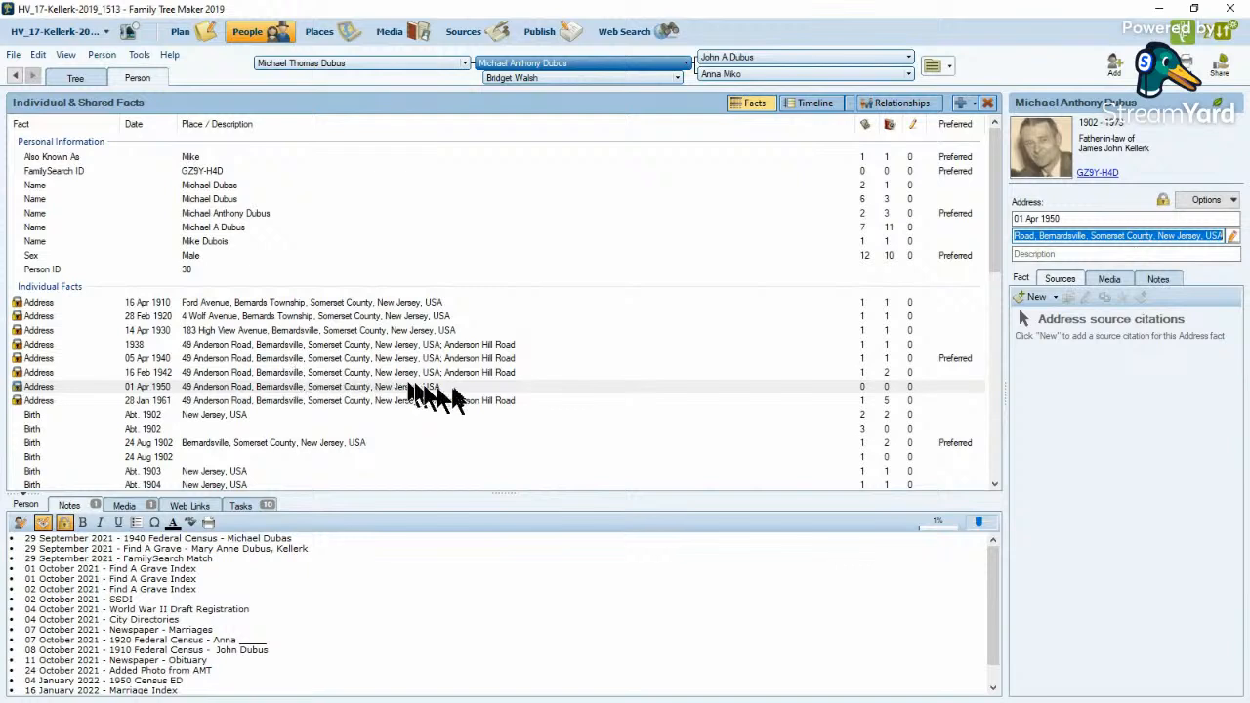
# - Link the copied 1950 census citation to the 1950 address and open it for editing
pyautogui.click(1058, 297)
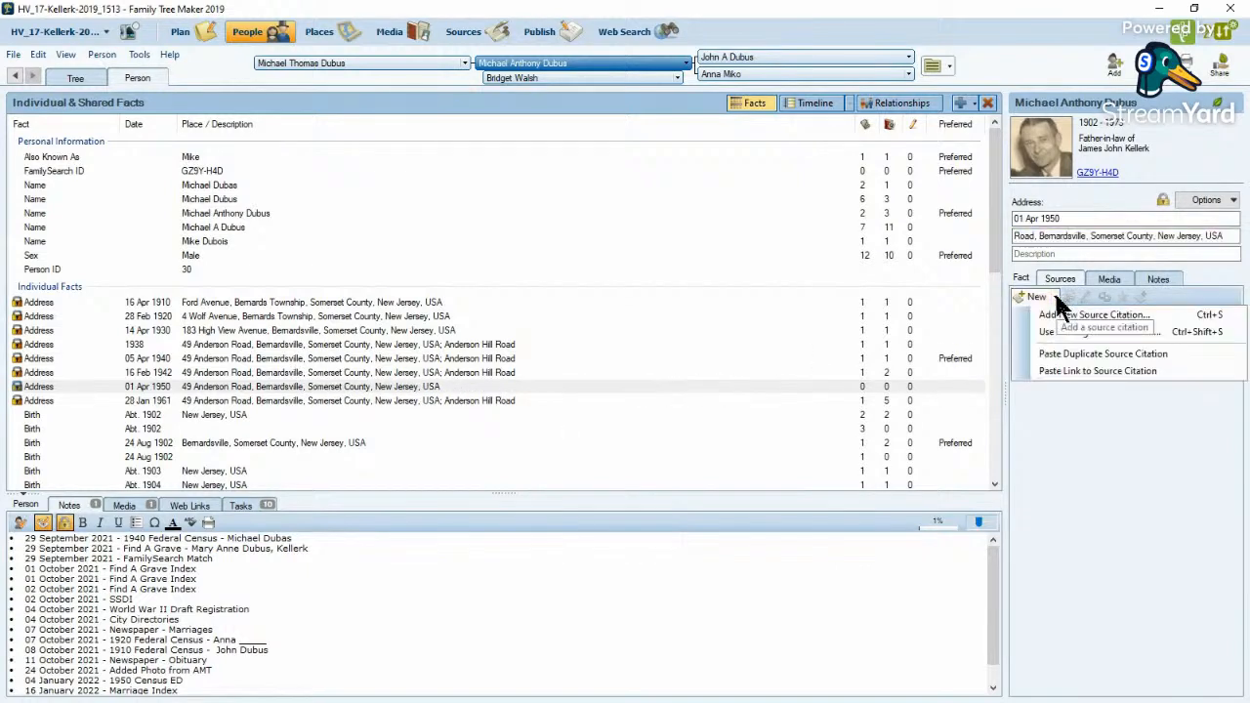
pyautogui.click(1064, 372)
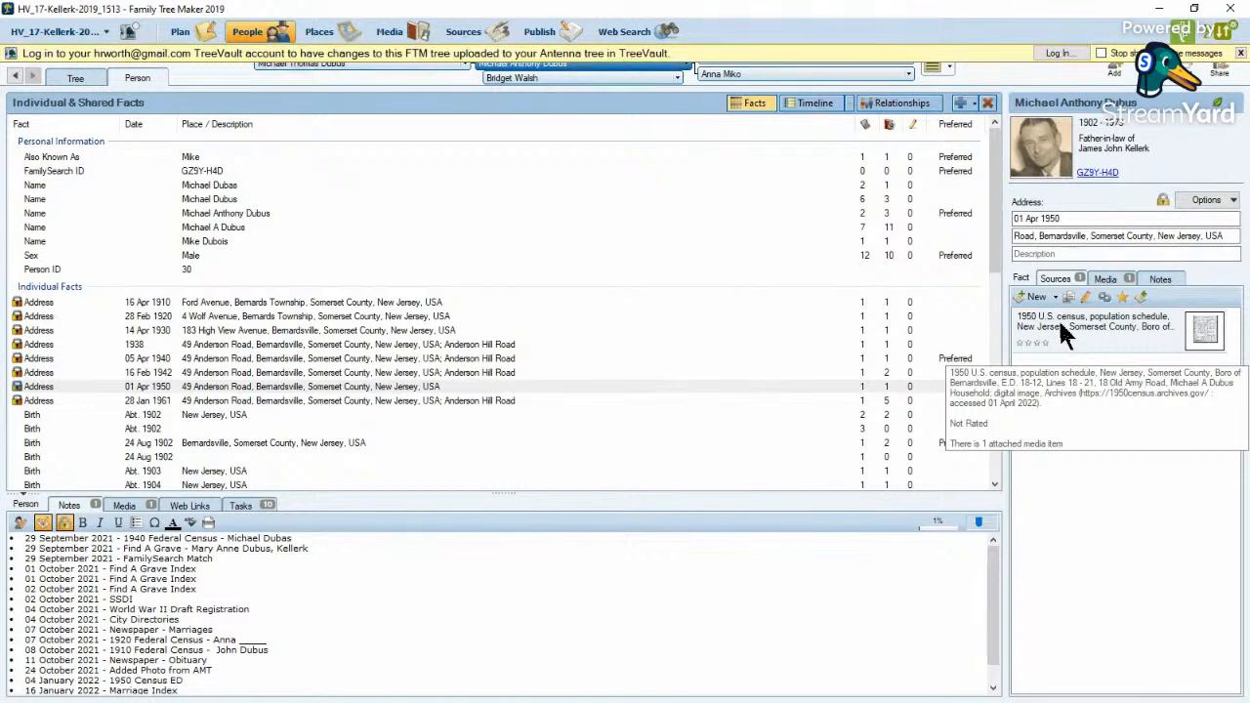
pyautogui.doubleClick(1064, 328)
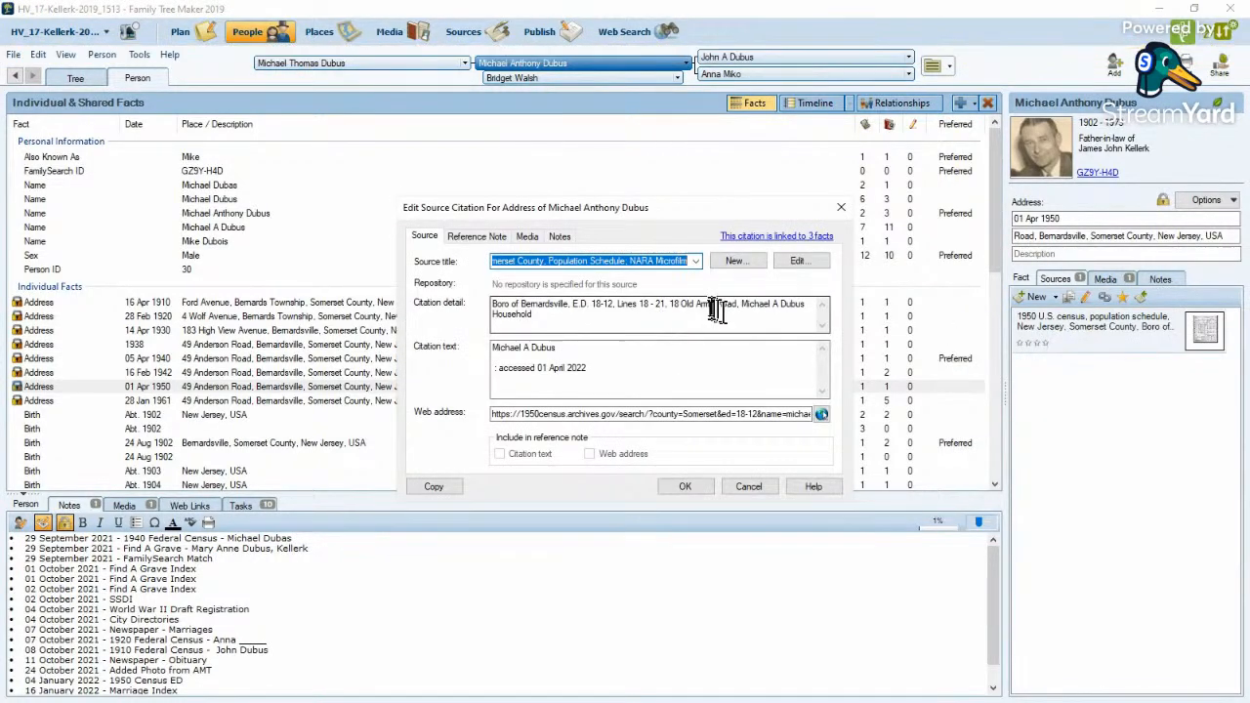
# - Change the citation detail's road name to Anderson and select the accessed date line
pyautogui.moveTo(683, 310); pyautogui.dragTo(718, 307)
pyautogui.click(693, 307)
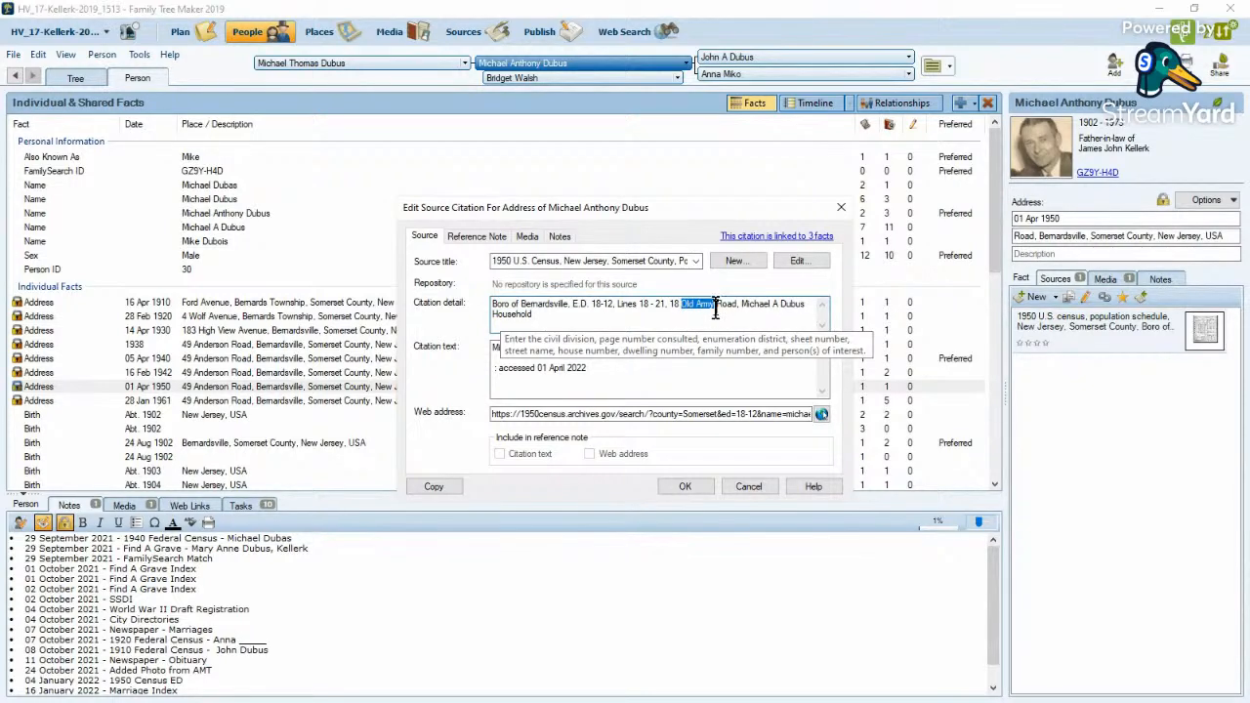
pyautogui.write('Anderson')
pyautogui.doubleClick(581, 367)
pyautogui.moveTo(586, 368); pyautogui.dragTo(478, 389)
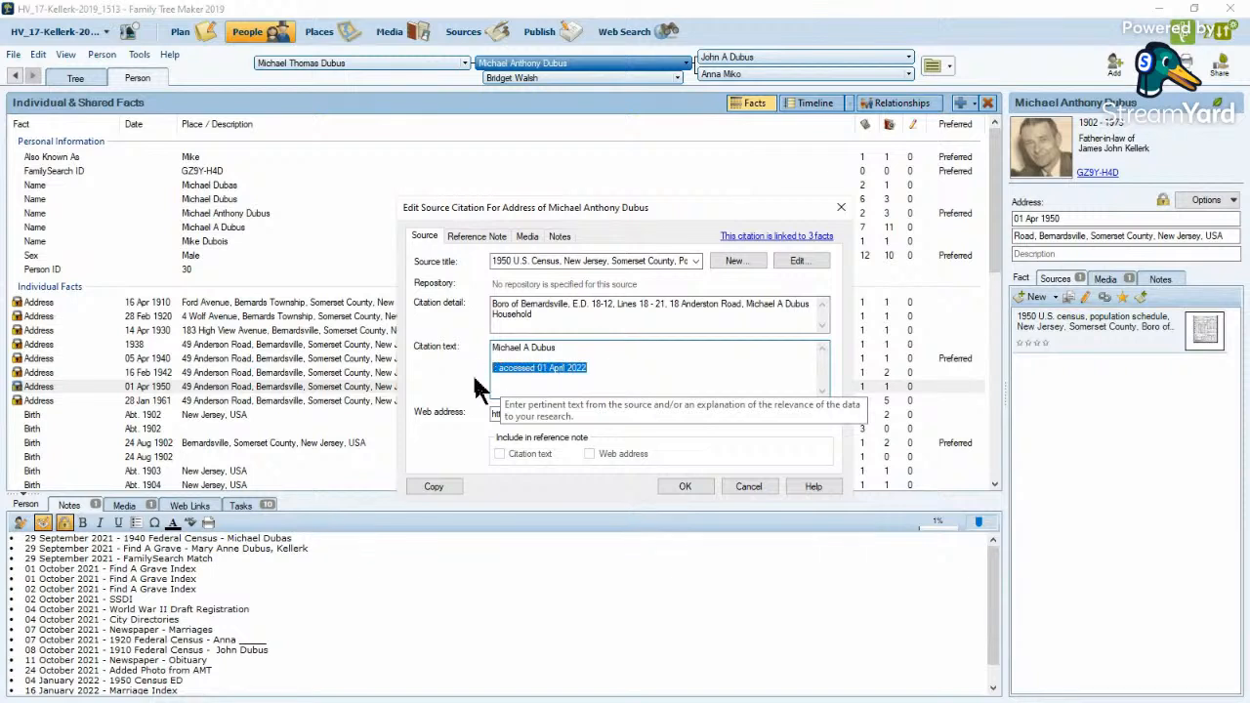
# - Reset the citation's reference note, append the accessed date, and select the full note
pyautogui.click(467, 237)
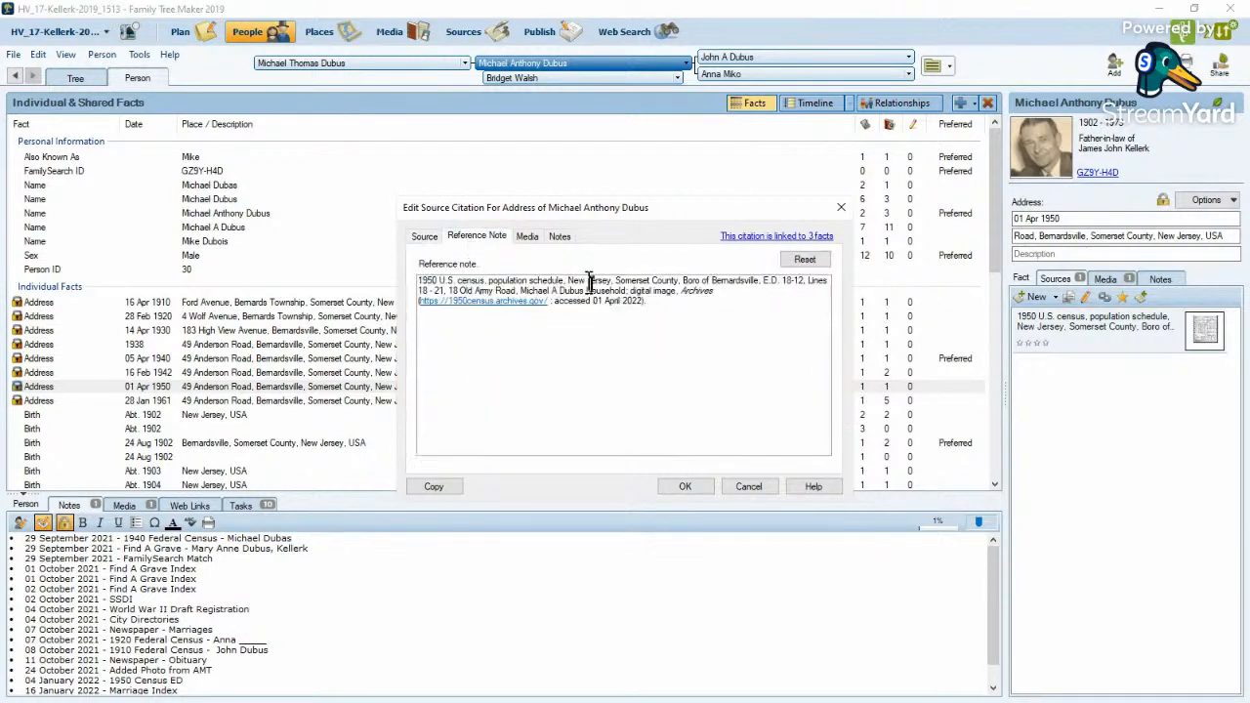
pyautogui.click(804, 259)
pyautogui.click(673, 408)
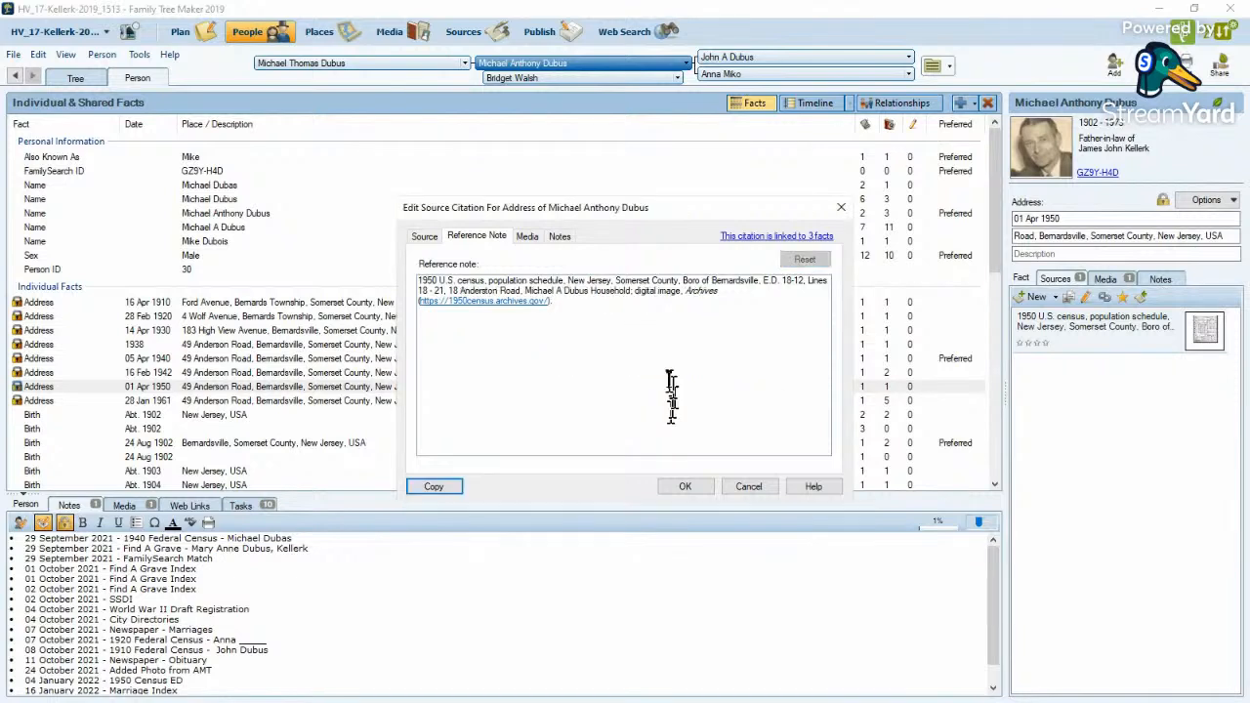
pyautogui.click(563, 306)
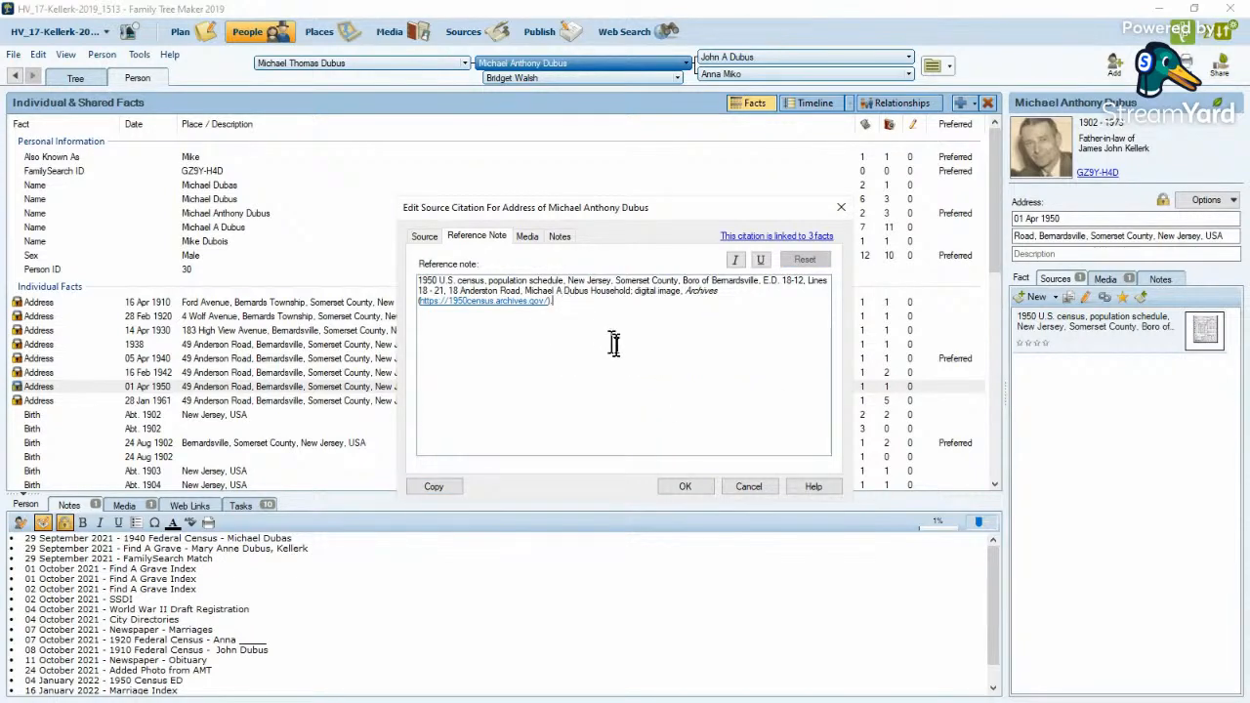
pyautogui.write('; accessed 01 April 2022')
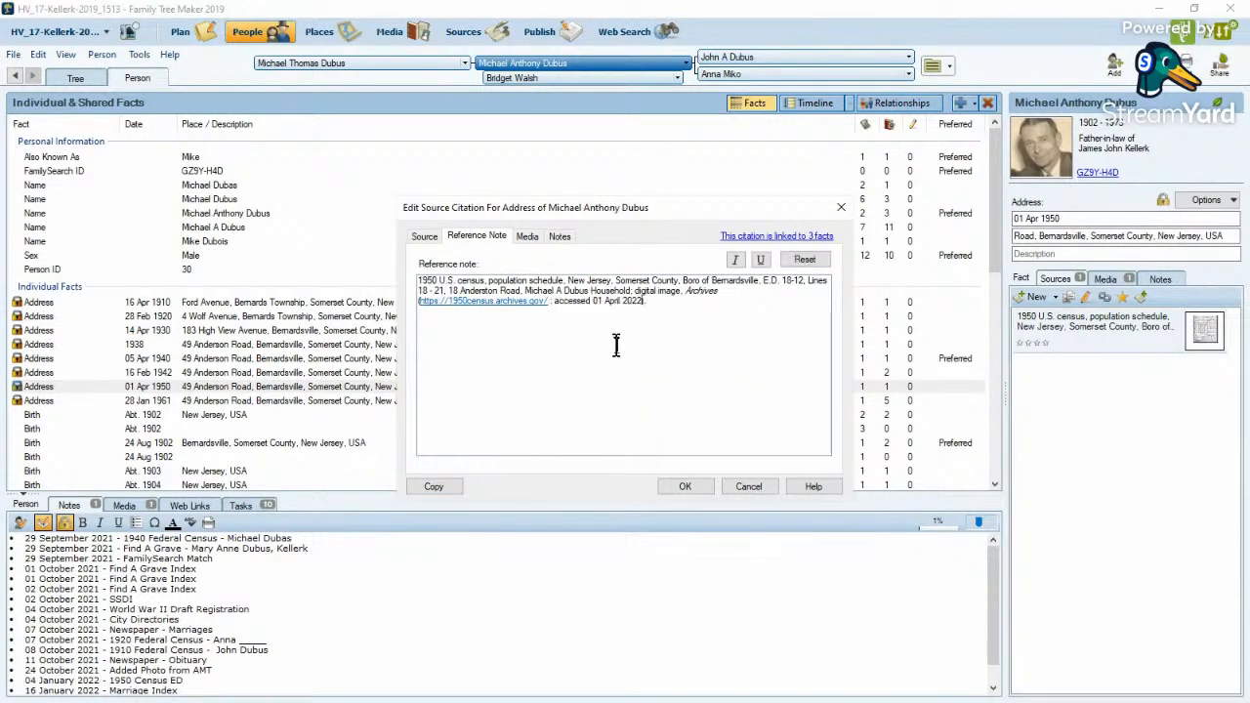
pyautogui.moveTo(691, 312); pyautogui.dragTo(383, 276)
pyautogui.hotkey('ctrl', 'c')
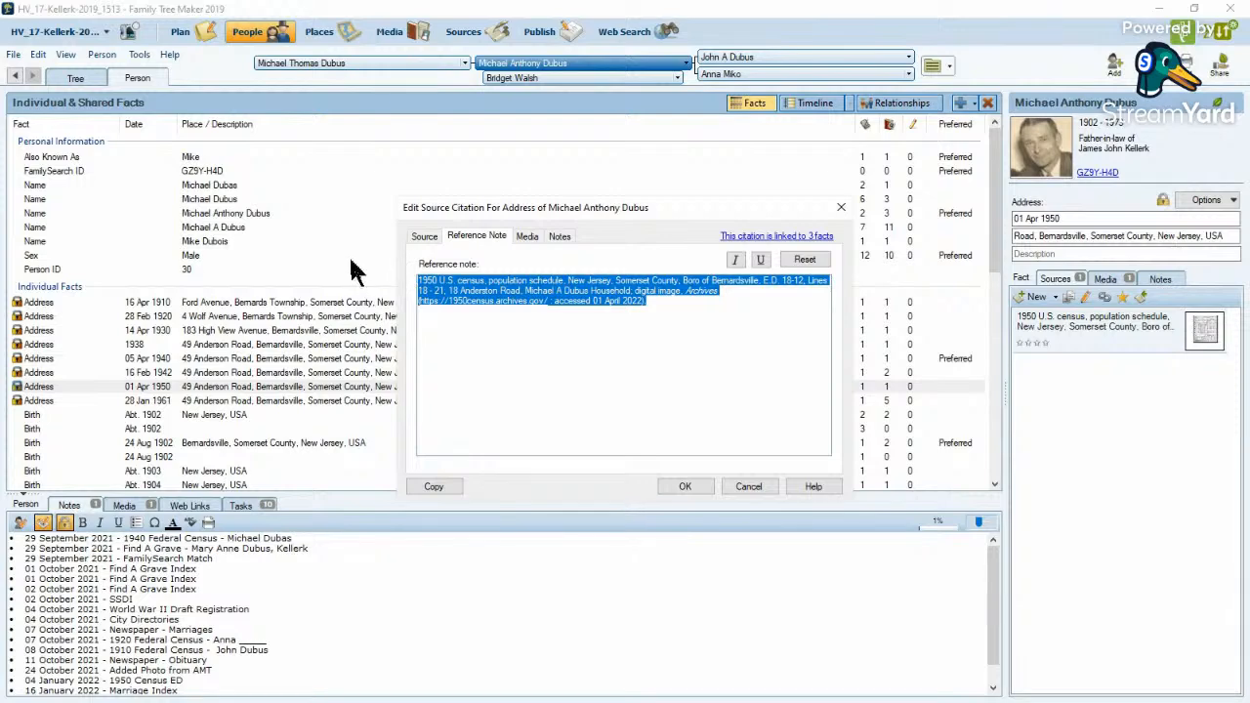
# - Replace the linked 1950 census image's description with the reference note and save the citation
pyautogui.click(527, 237)
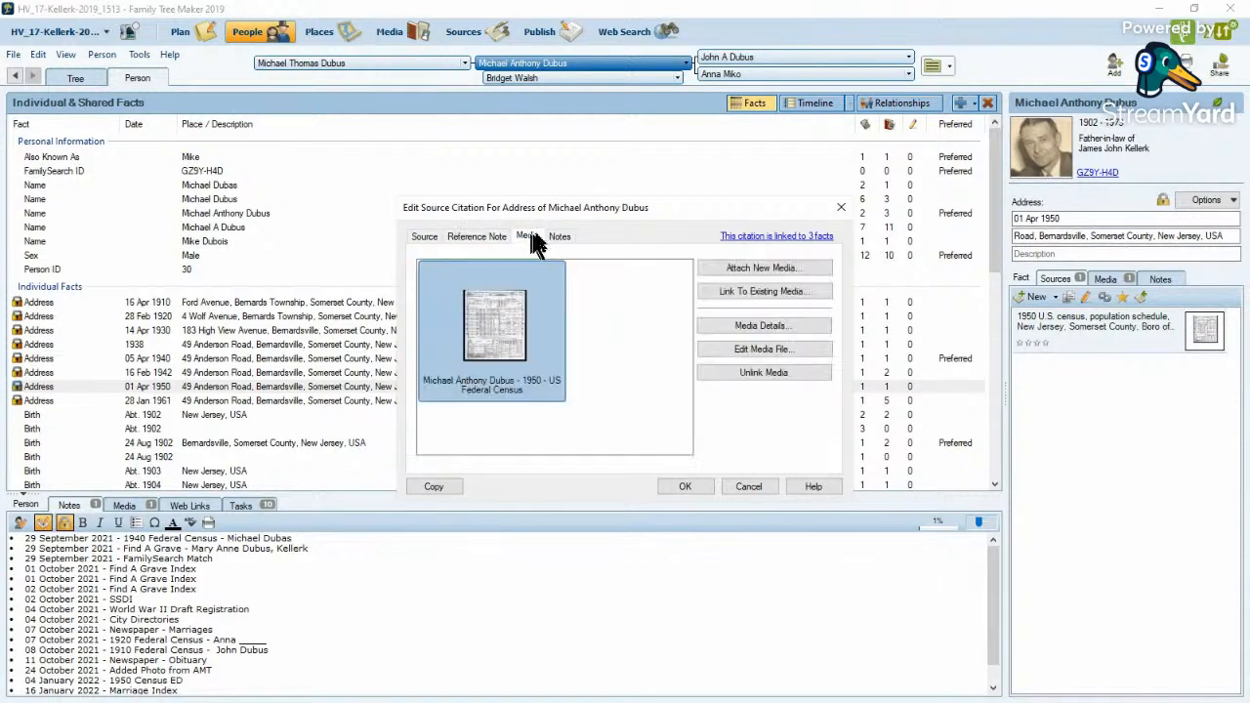
pyautogui.click(759, 327)
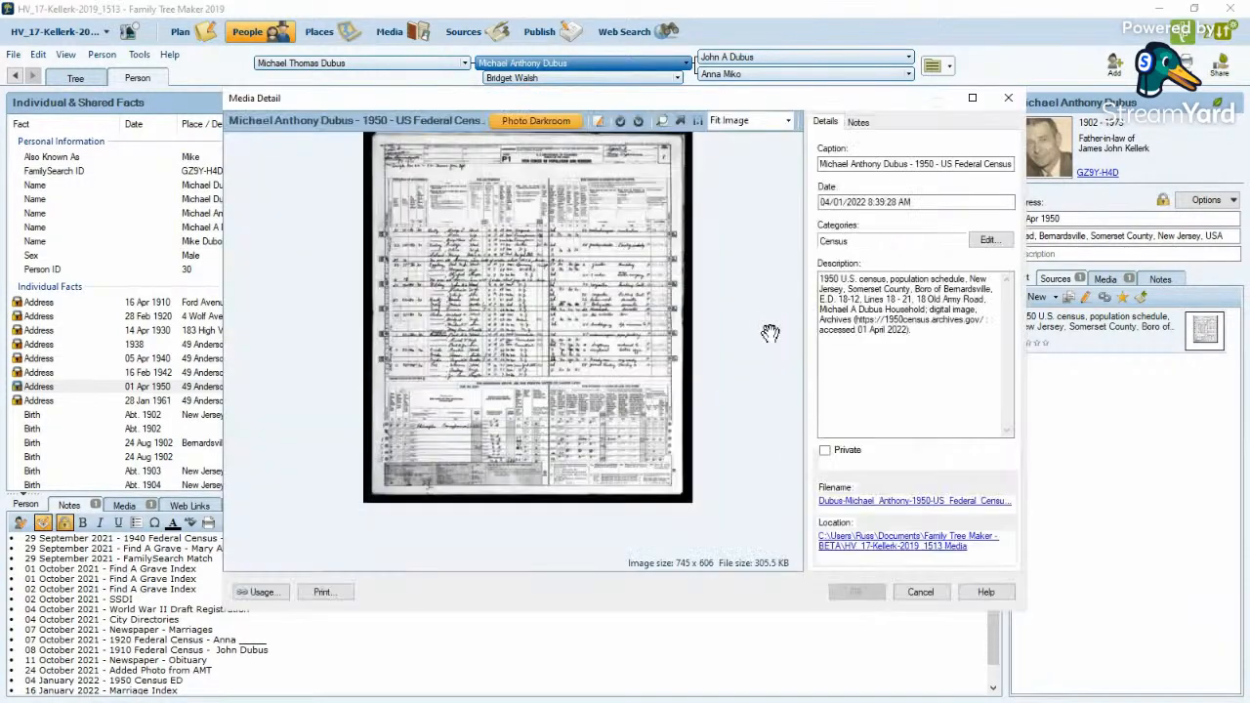
pyautogui.moveTo(939, 357); pyautogui.dragTo(803, 277)
pyautogui.hotkey('ctrl', 'v')
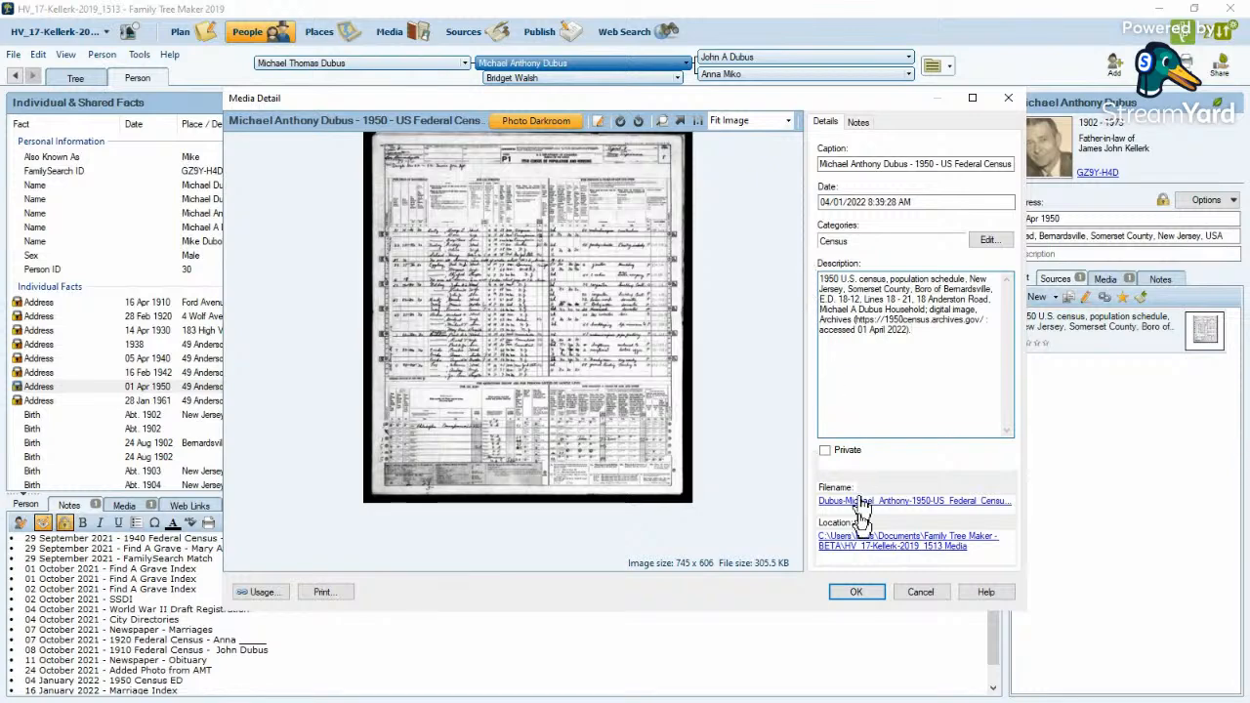
pyautogui.click(856, 593)
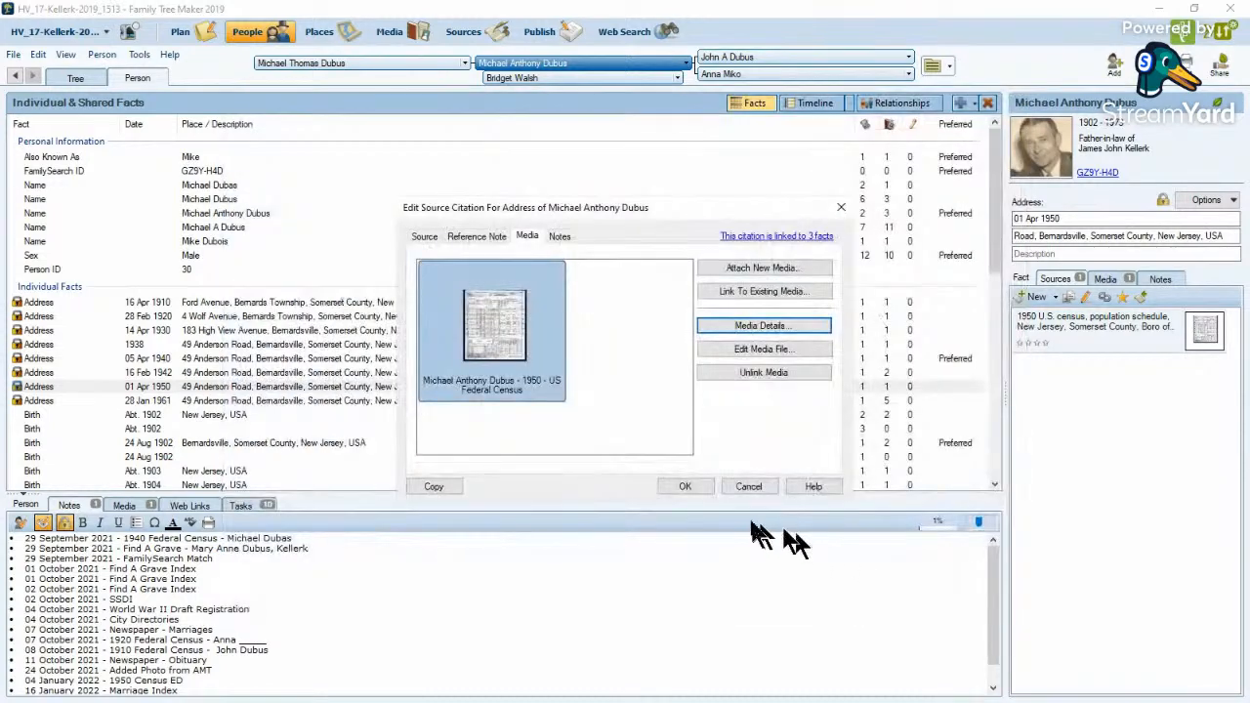
pyautogui.click(685, 487)
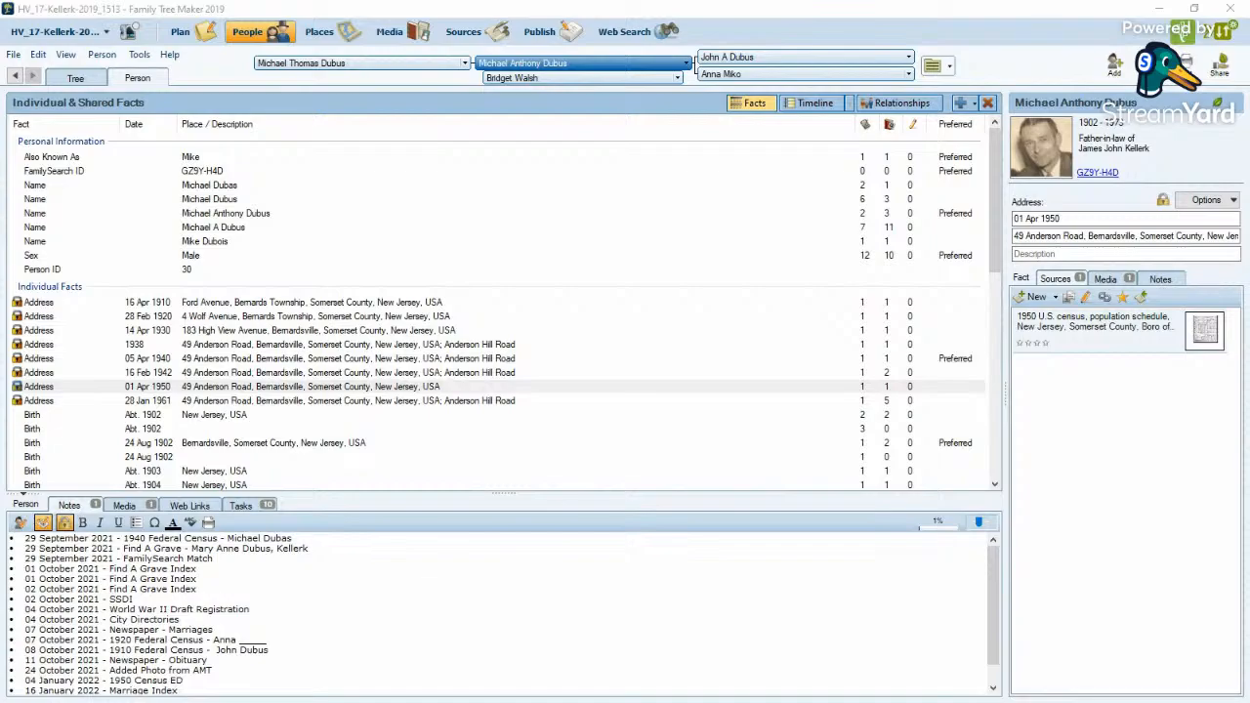
pyautogui.moveTo(0, 27); pyautogui.dragTo(114, 27)
pyautogui.scroll(5, 430, 342)
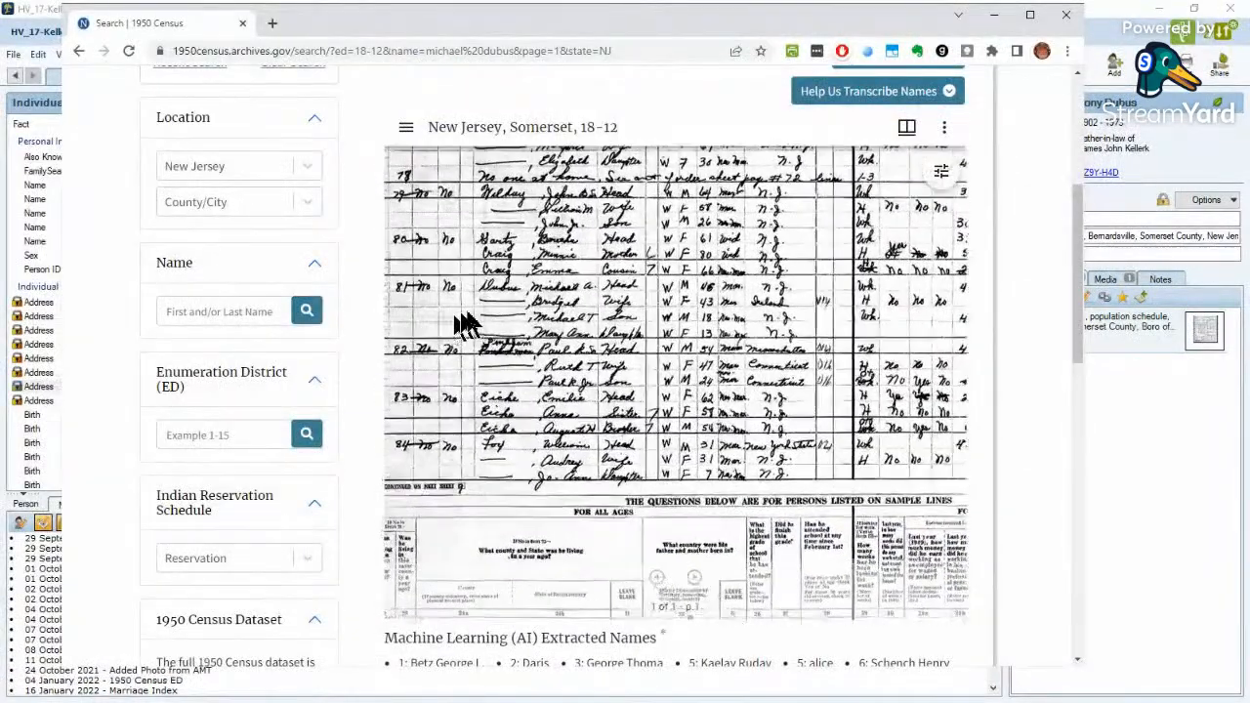
pyautogui.moveTo(577, 311); pyautogui.dragTo(407, 321)
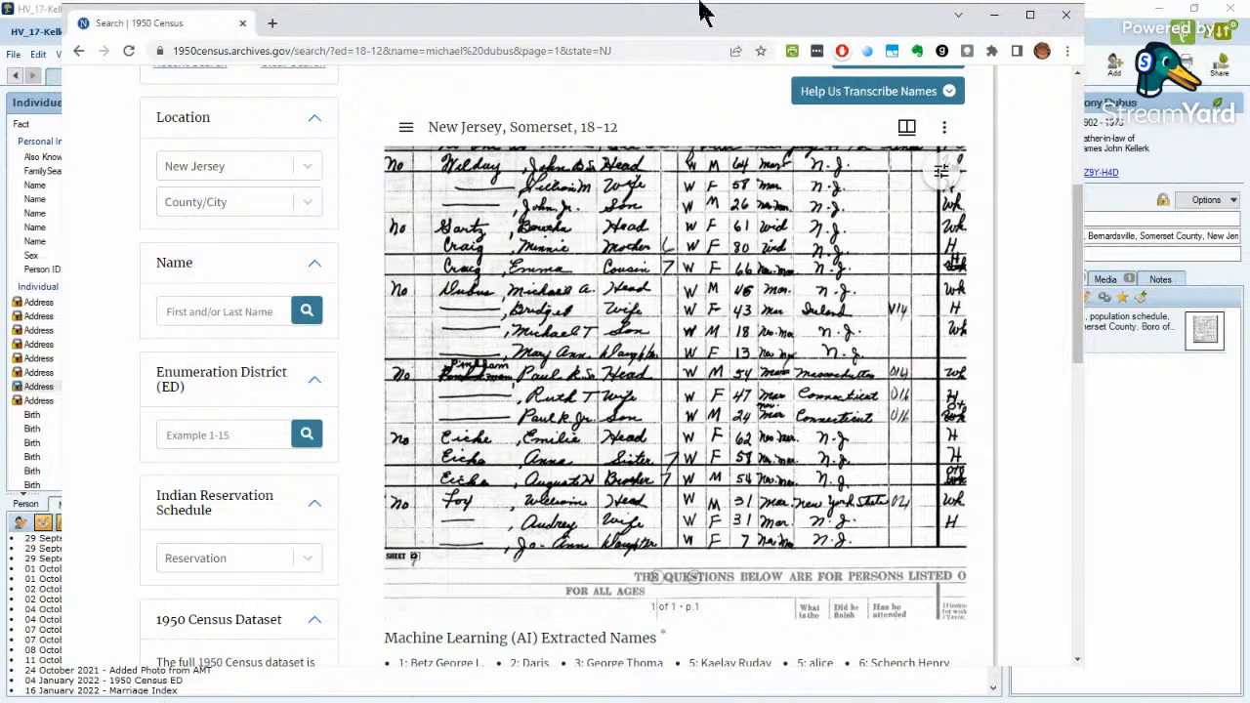
pyautogui.click(993, 15)
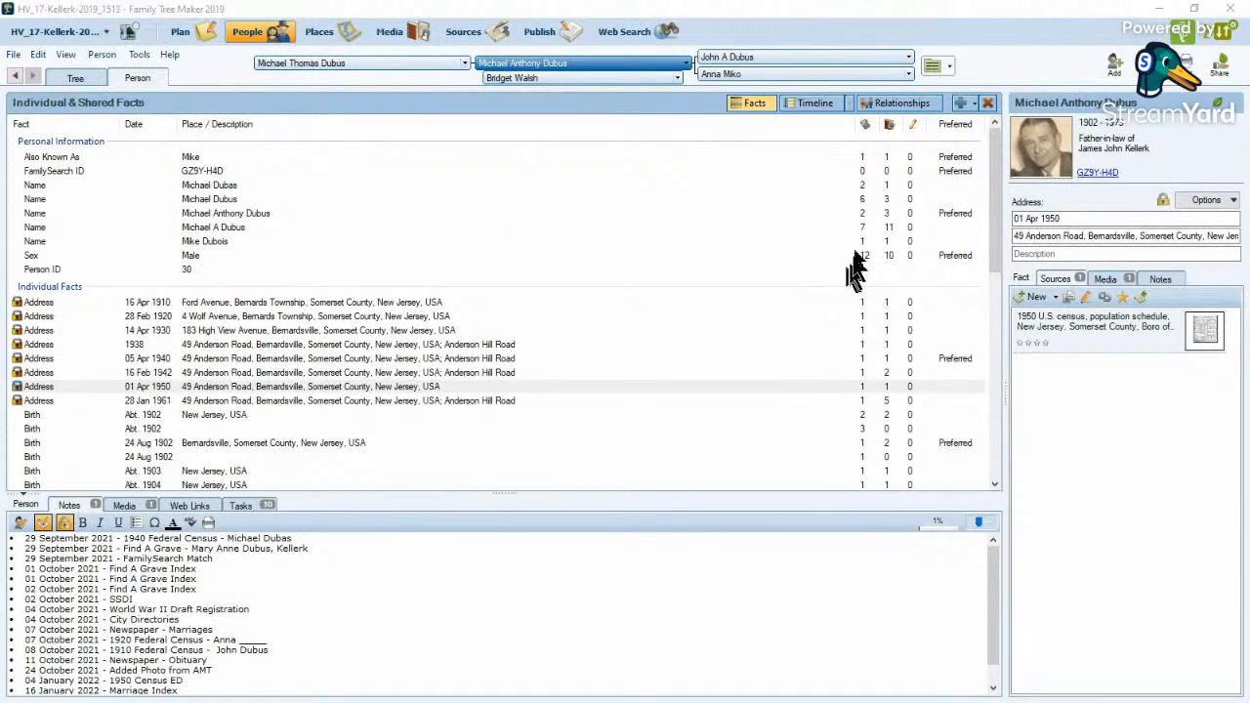
# - Cancel out of adding a fact and select the Abt. 1902 New Jersey birth fact
pyautogui.click(959, 103)
pyautogui.press('b')
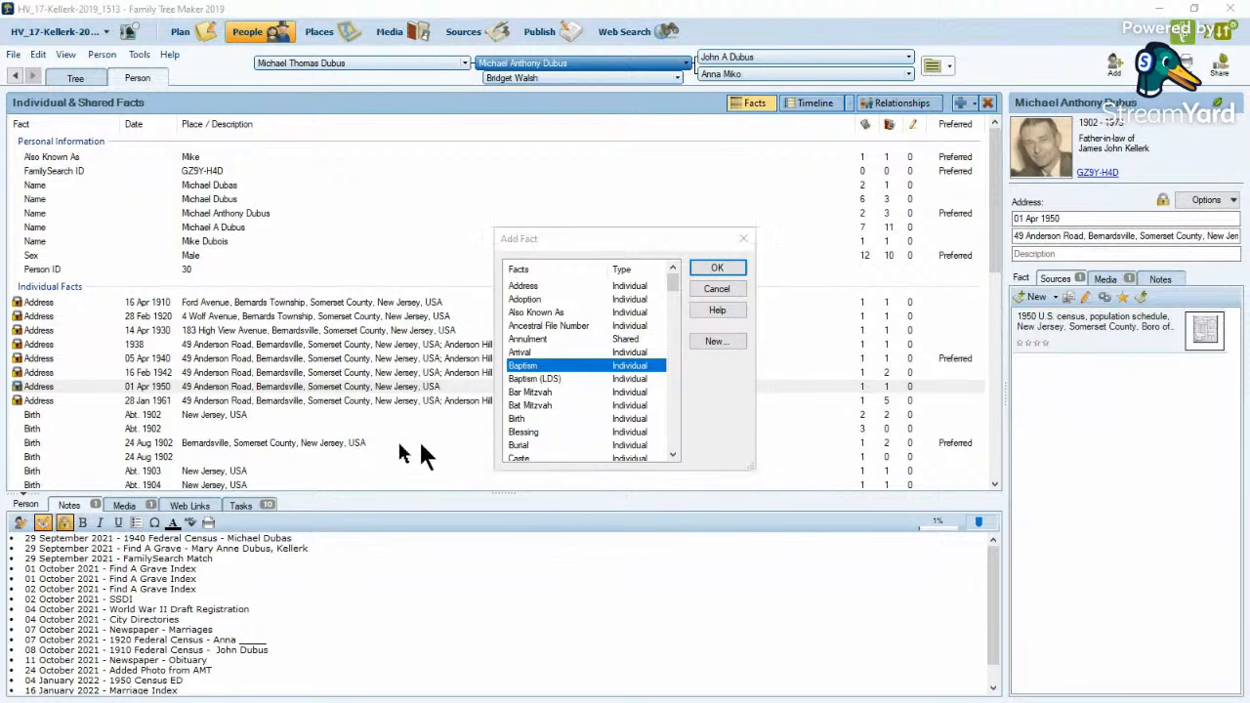
pyautogui.click(716, 269)
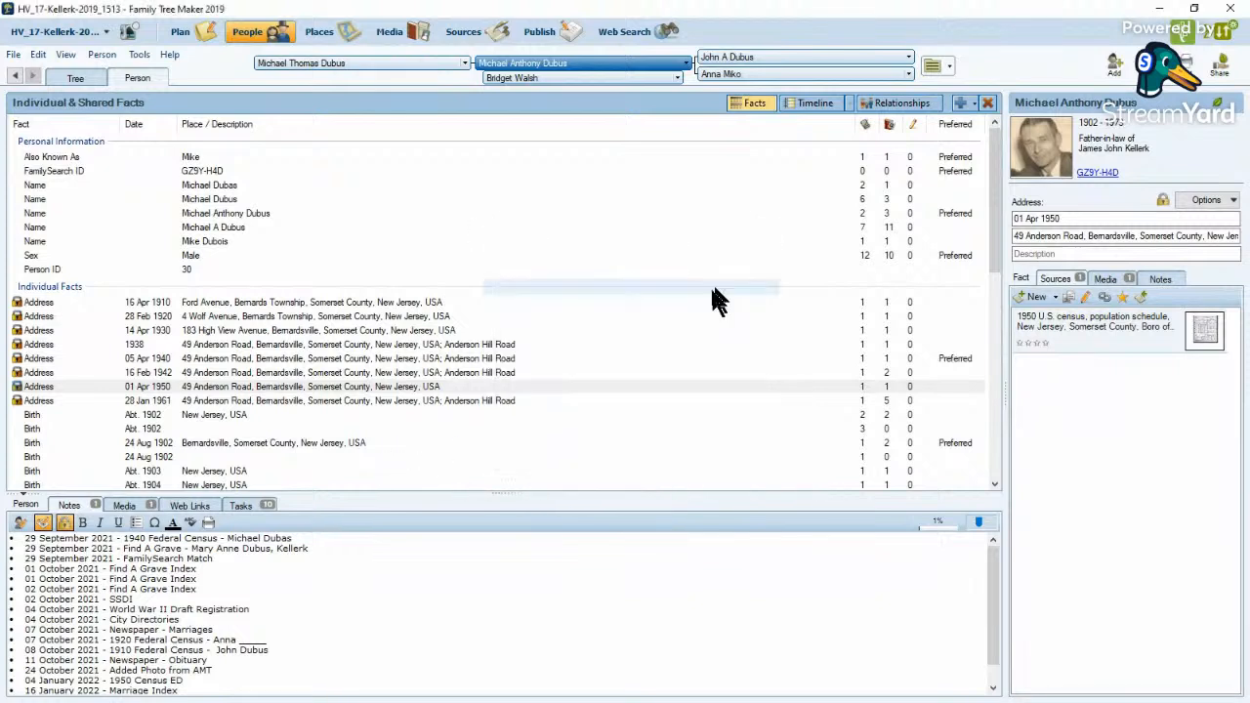
pyautogui.click(214, 417)
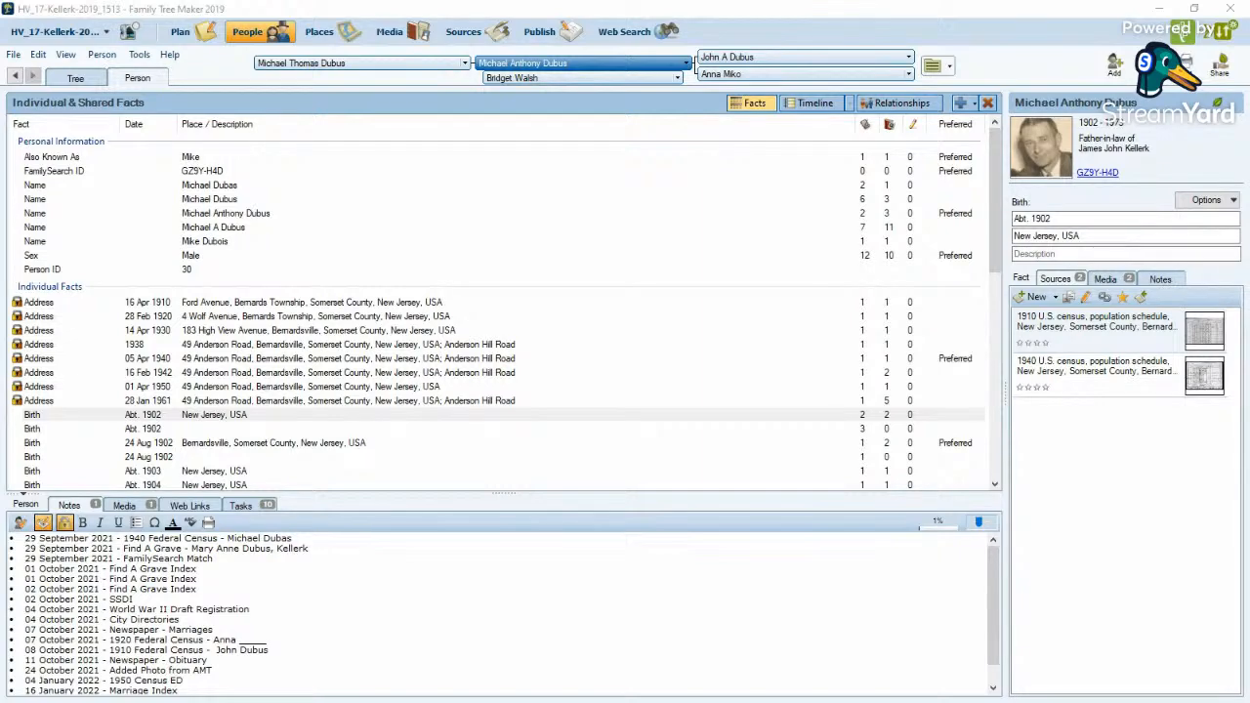
pyautogui.hotkey('alt', 'Tab')
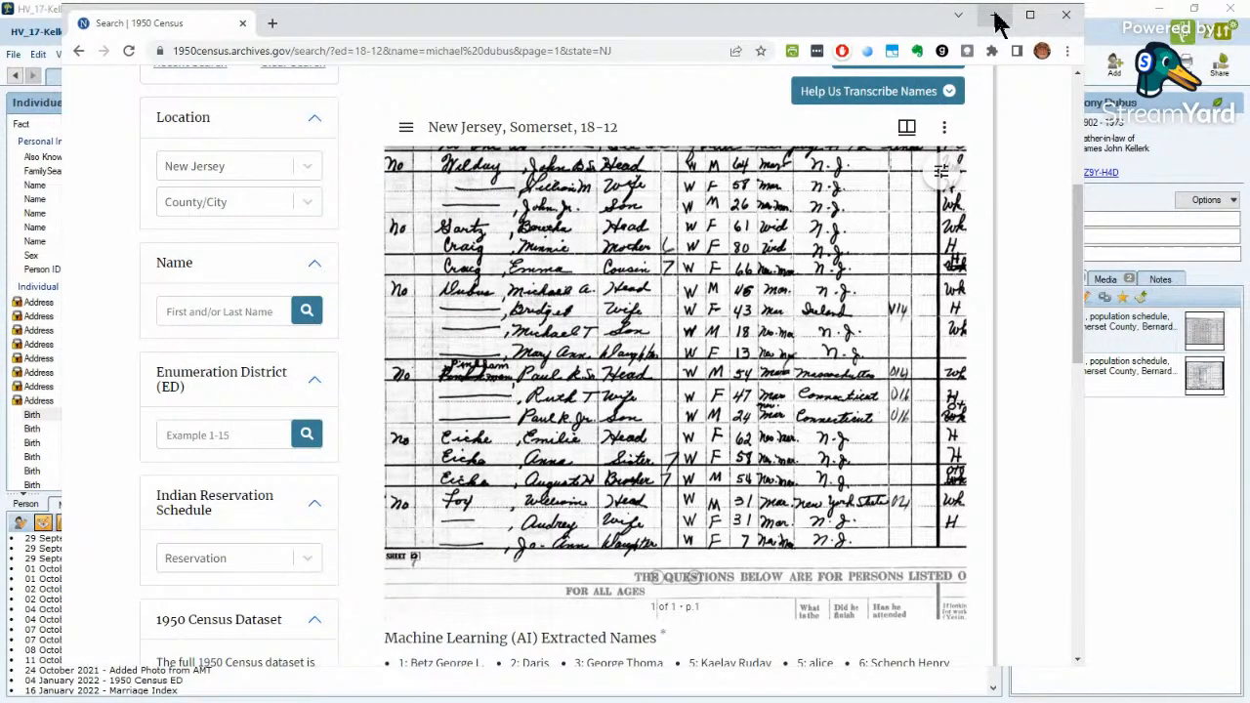
pyautogui.click(994, 14)
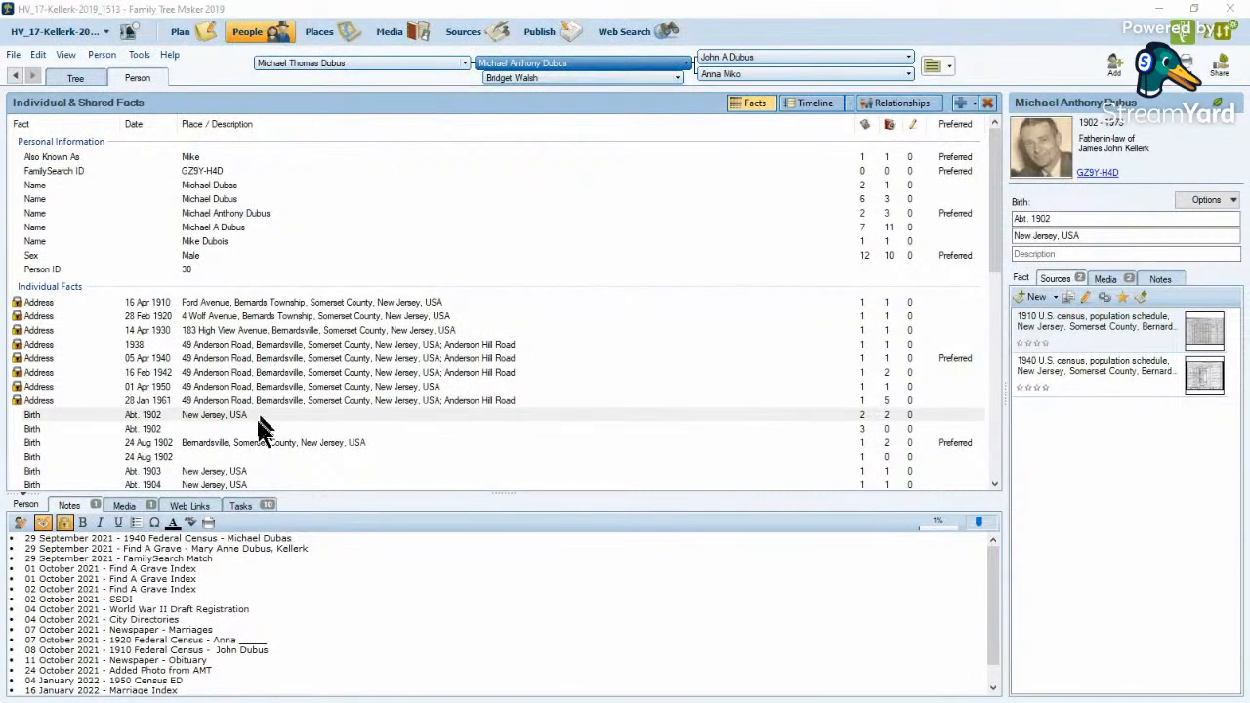
# - Paste a link to the 1950 census citation onto the Abt. 1904 birth fact
pyautogui.click(251, 486)
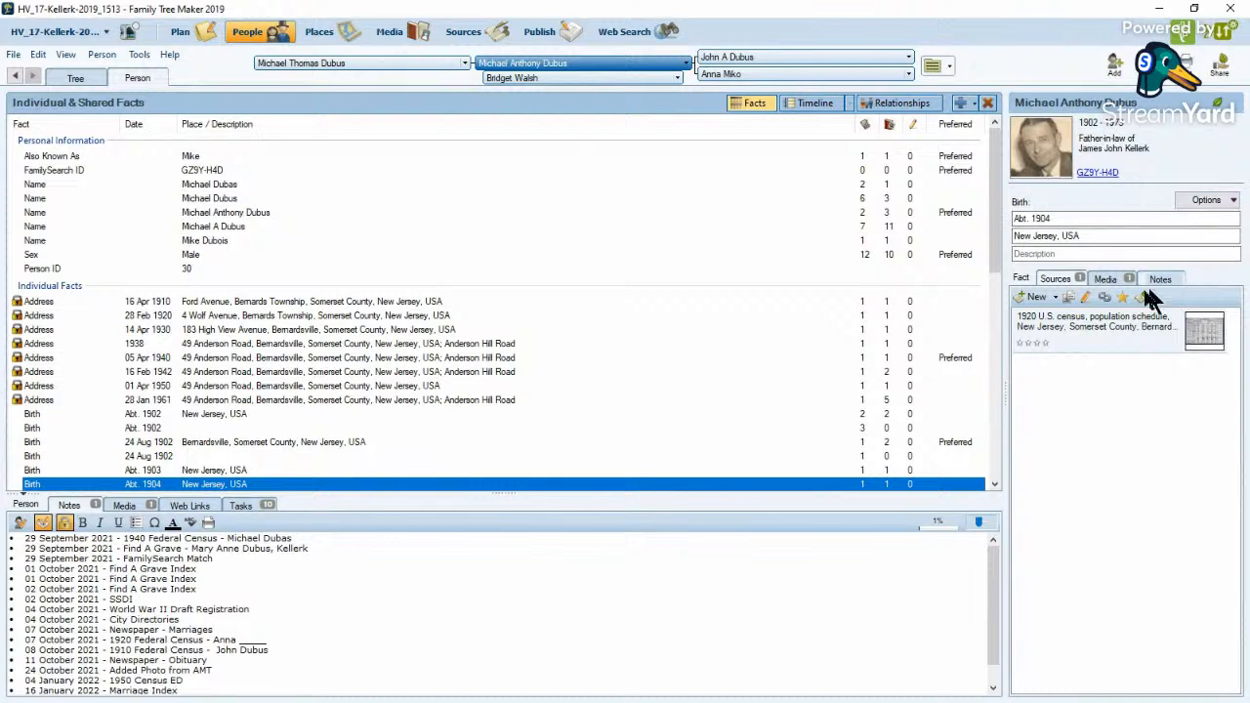
pyautogui.click(1056, 297)
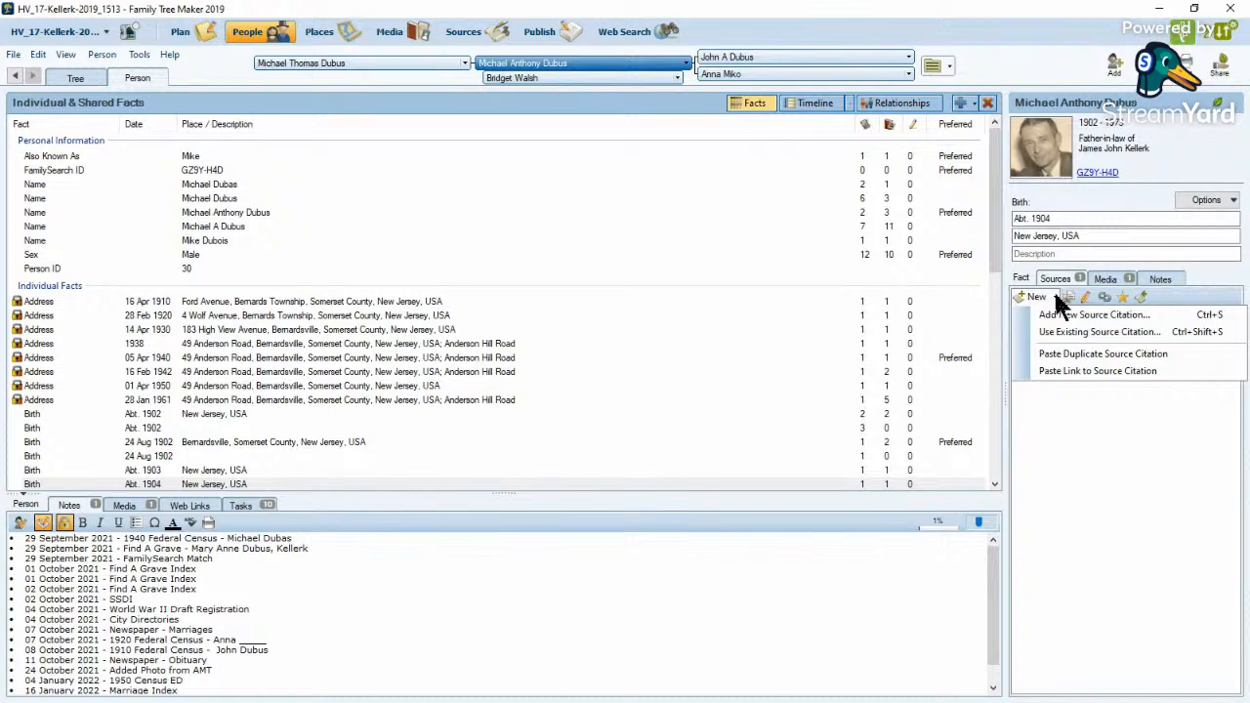
pyautogui.click(1060, 371)
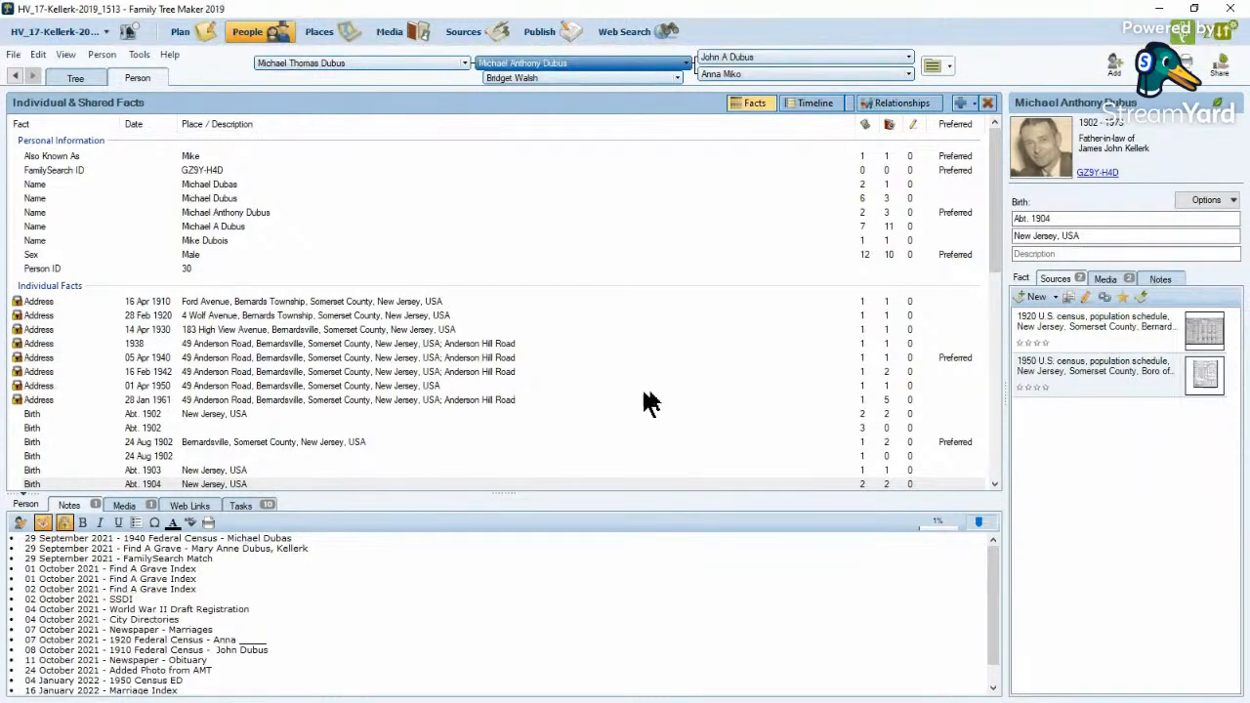
pyautogui.click(995, 459)
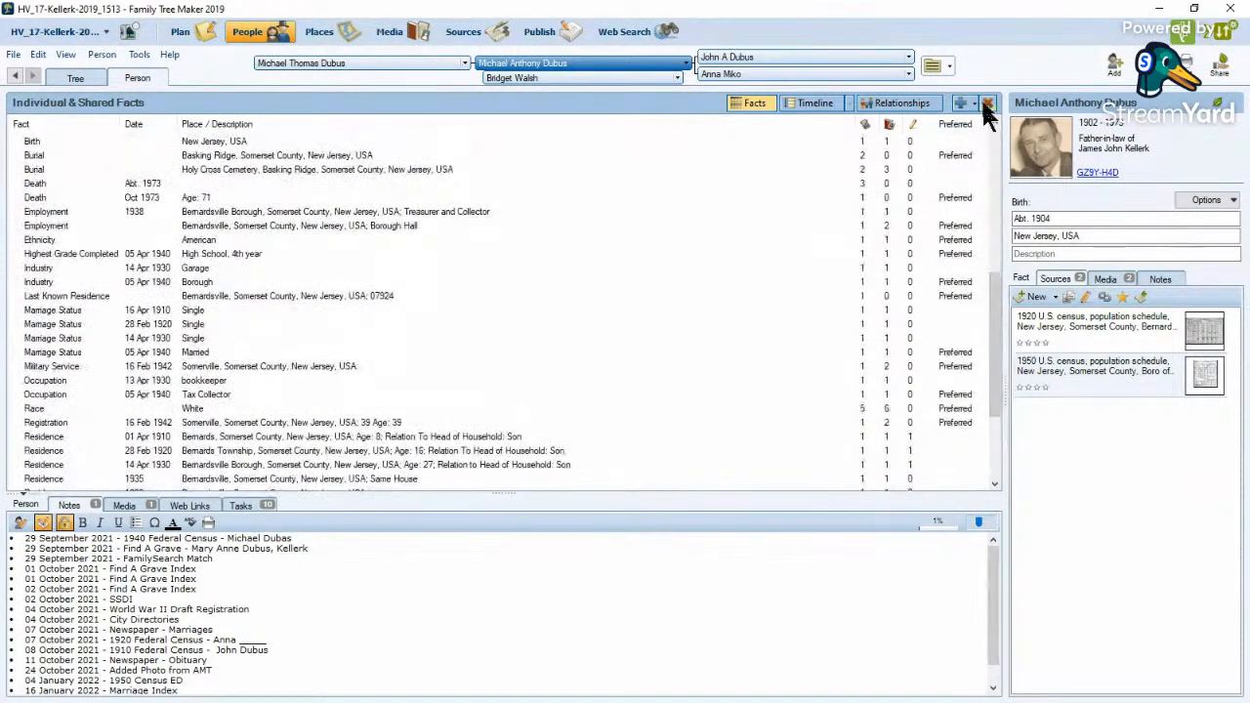
# - Add a 4/1/1950 Marriage Status fact of 'Married' and link the 1950 census citation
pyautogui.click(959, 103)
pyautogui.press('m')
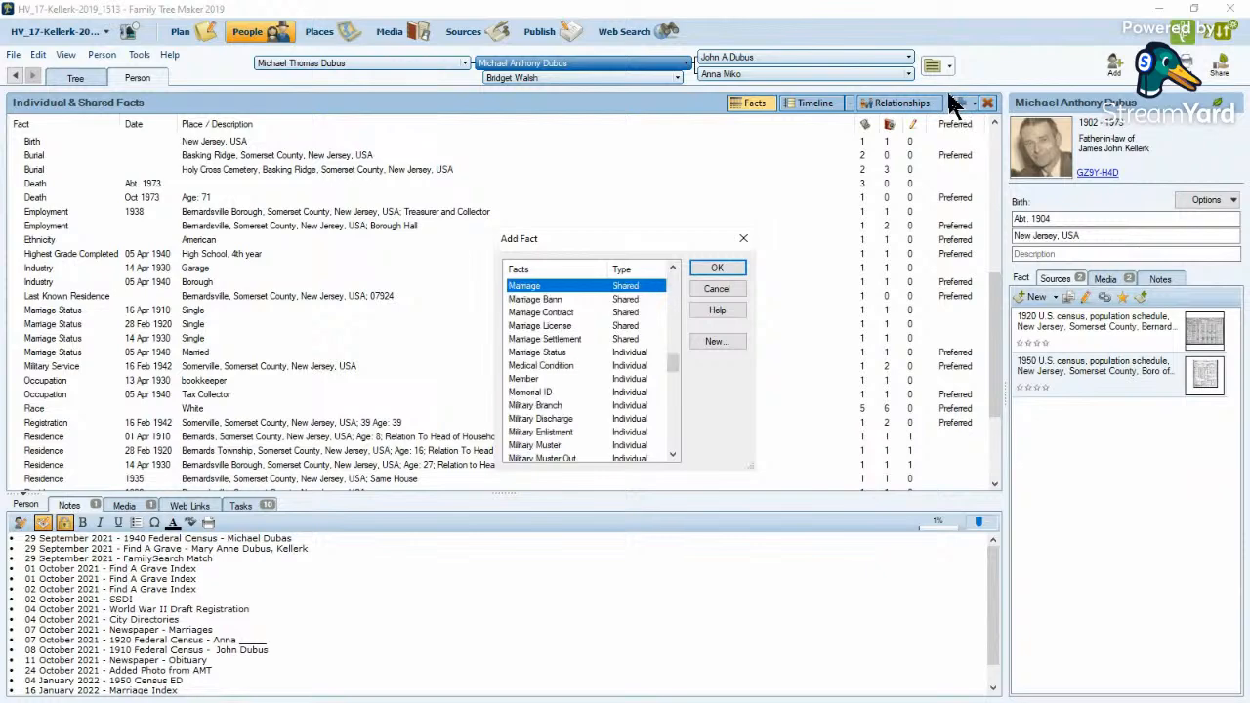
pyautogui.click(576, 352)
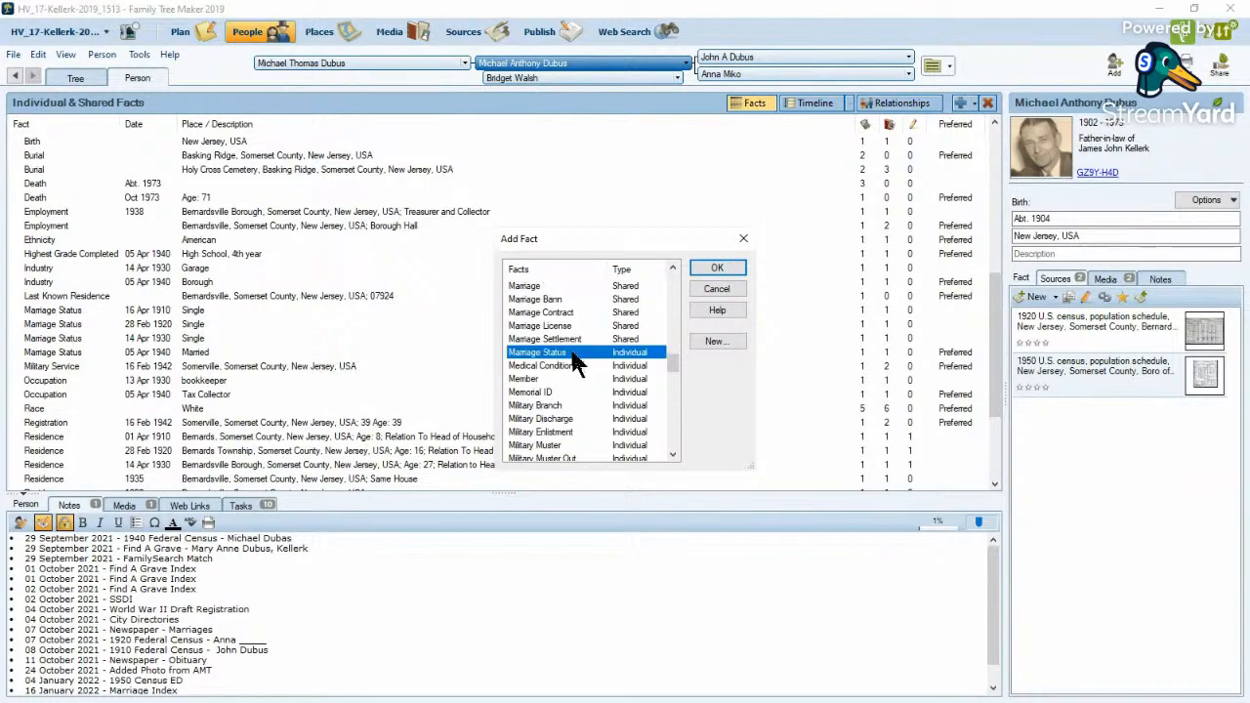
pyautogui.click(717, 269)
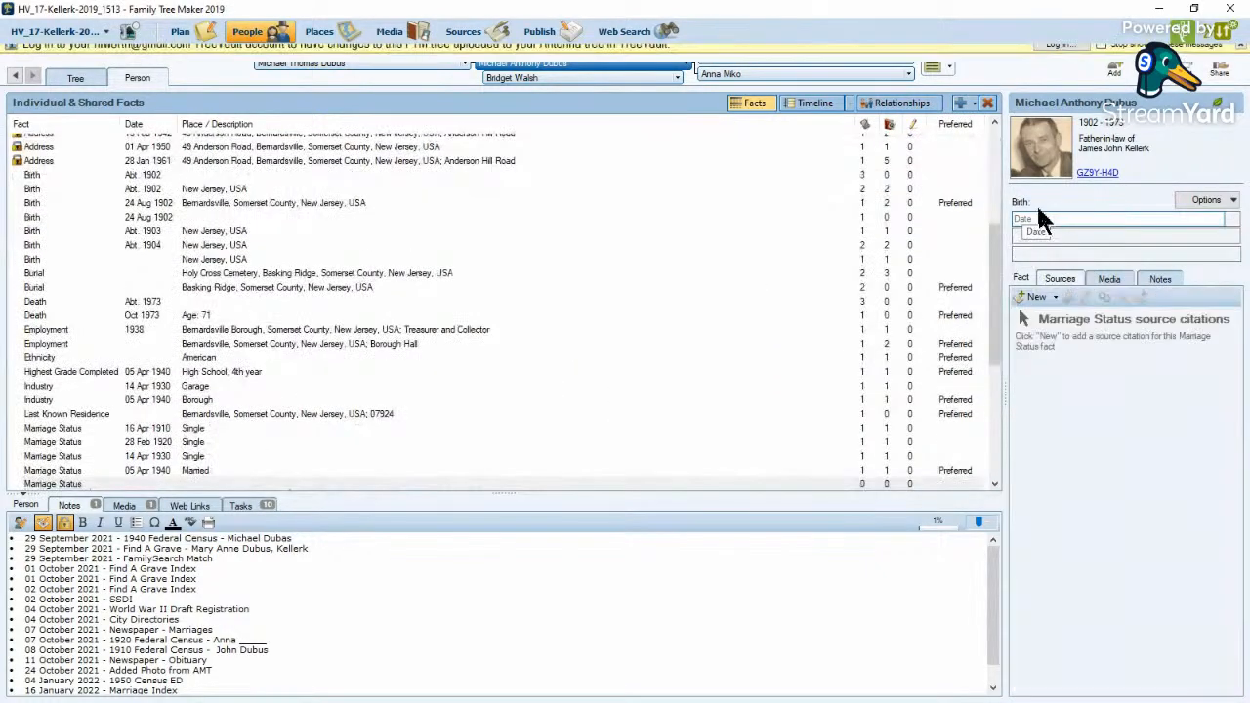
pyautogui.write('4/1/')
pyautogui.write('1950')
pyautogui.press('Tab')
pyautogui.press('Tab')
pyautogui.write('Married')
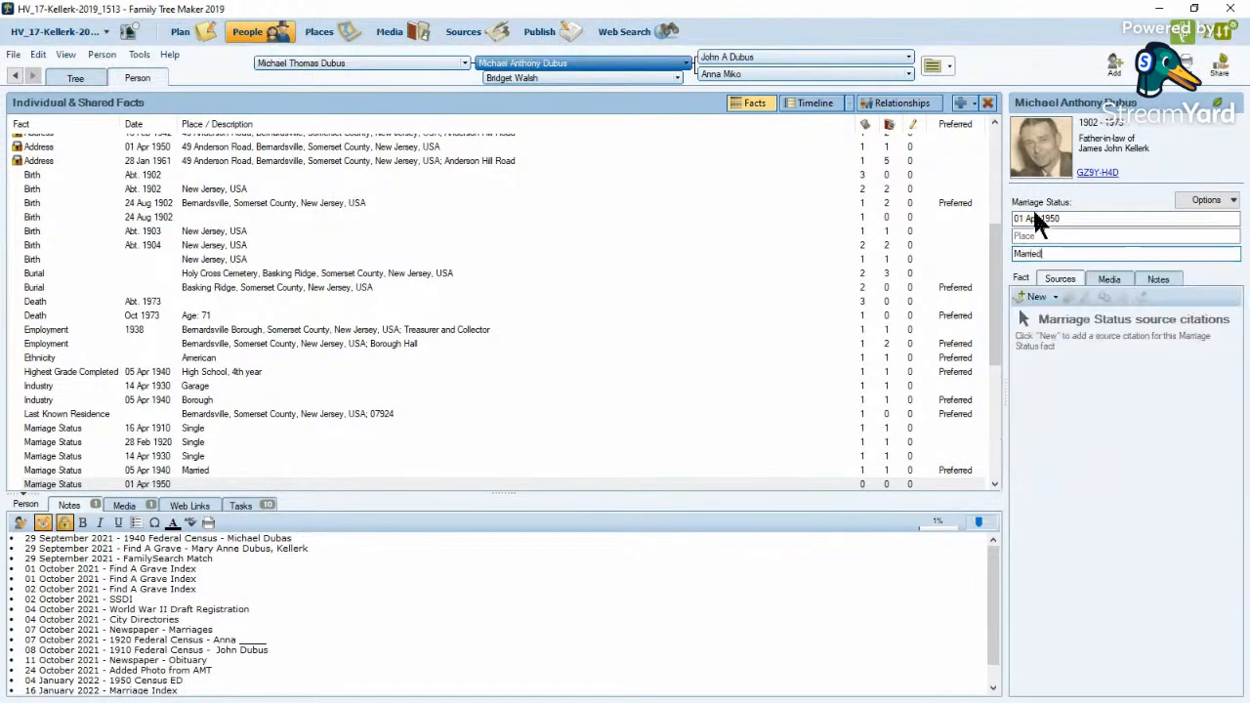
pyautogui.press('Tab')
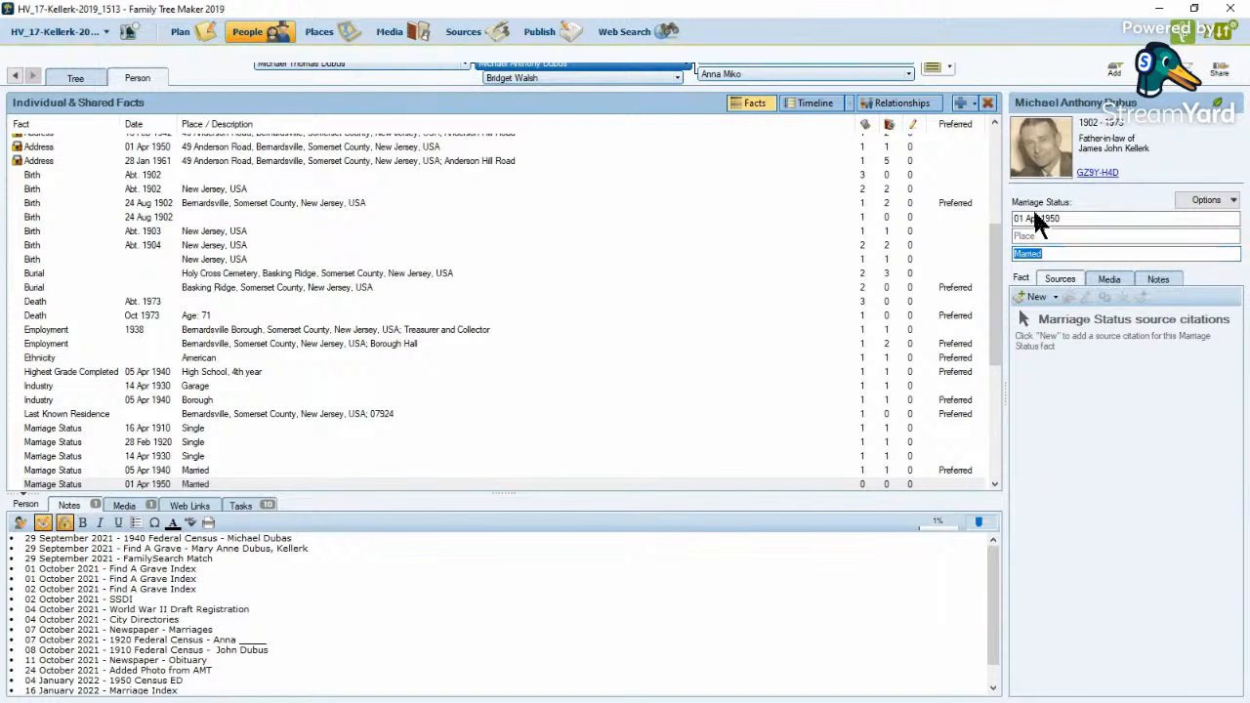
pyautogui.click(1057, 298)
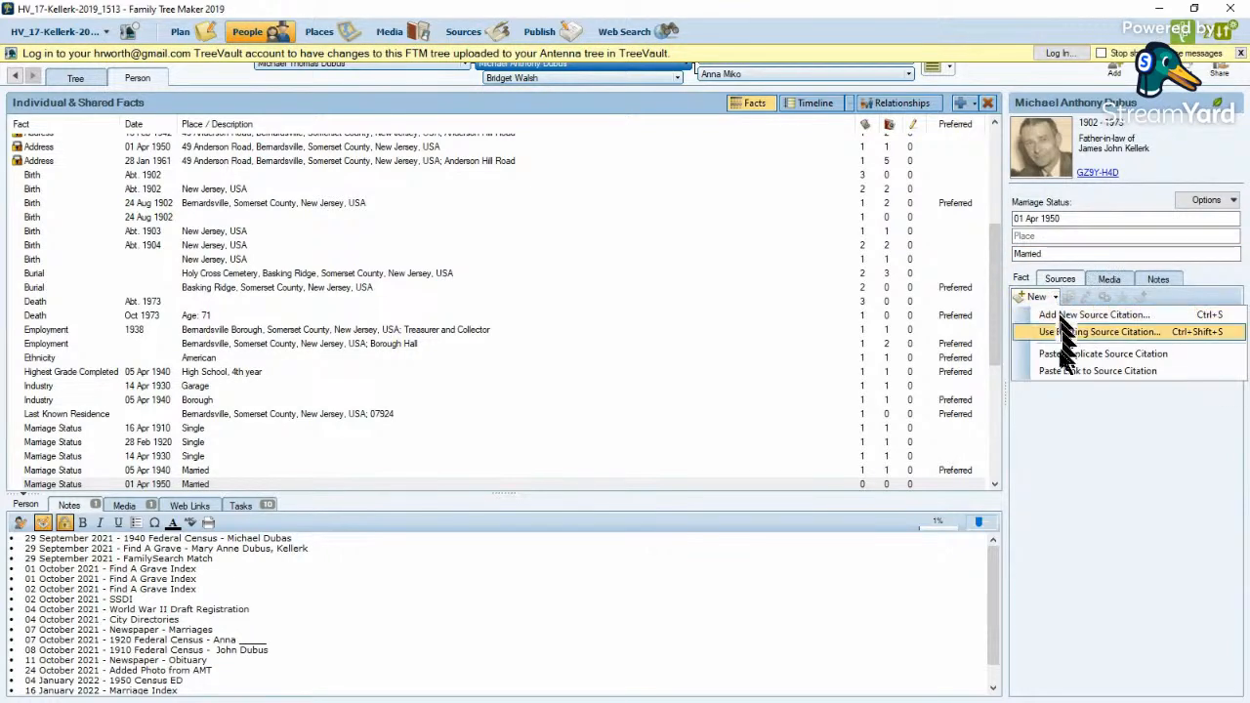
pyautogui.click(1069, 369)
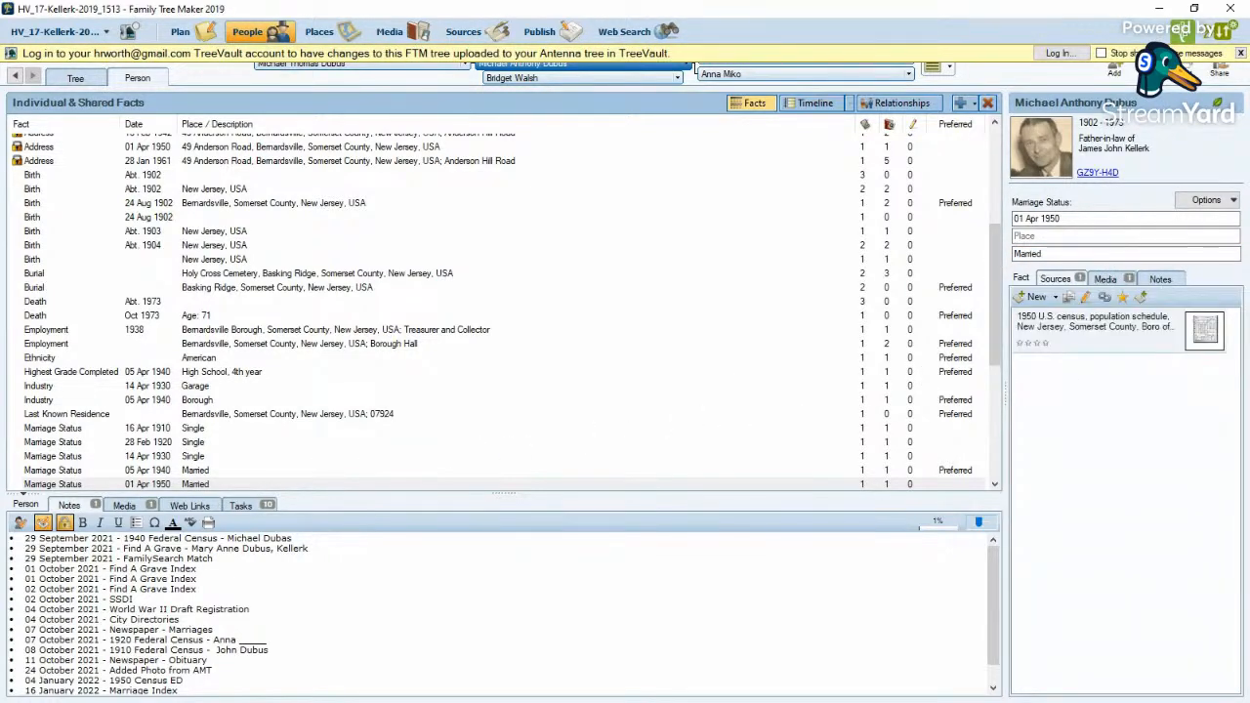
pyautogui.moveTo(0, 43); pyautogui.dragTo(467, 53)
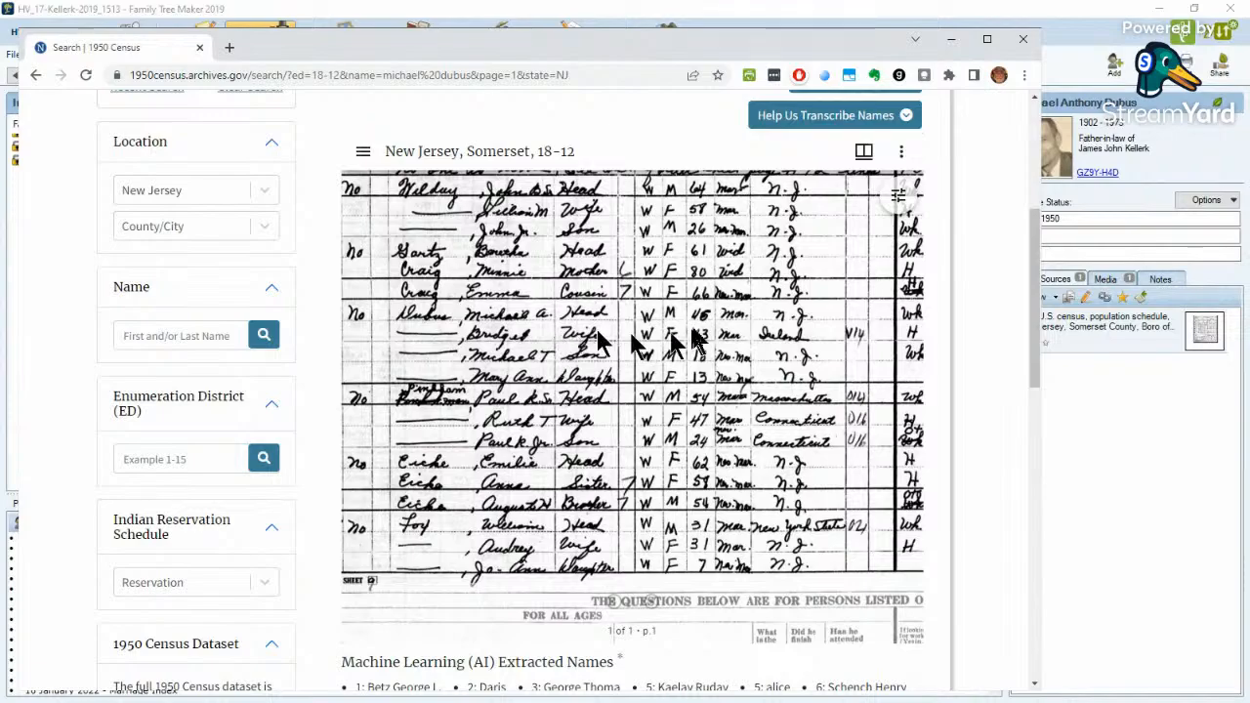
pyautogui.moveTo(755, 328); pyautogui.dragTo(488, 335)
pyautogui.moveTo(682, 332); pyautogui.dragTo(535, 334)
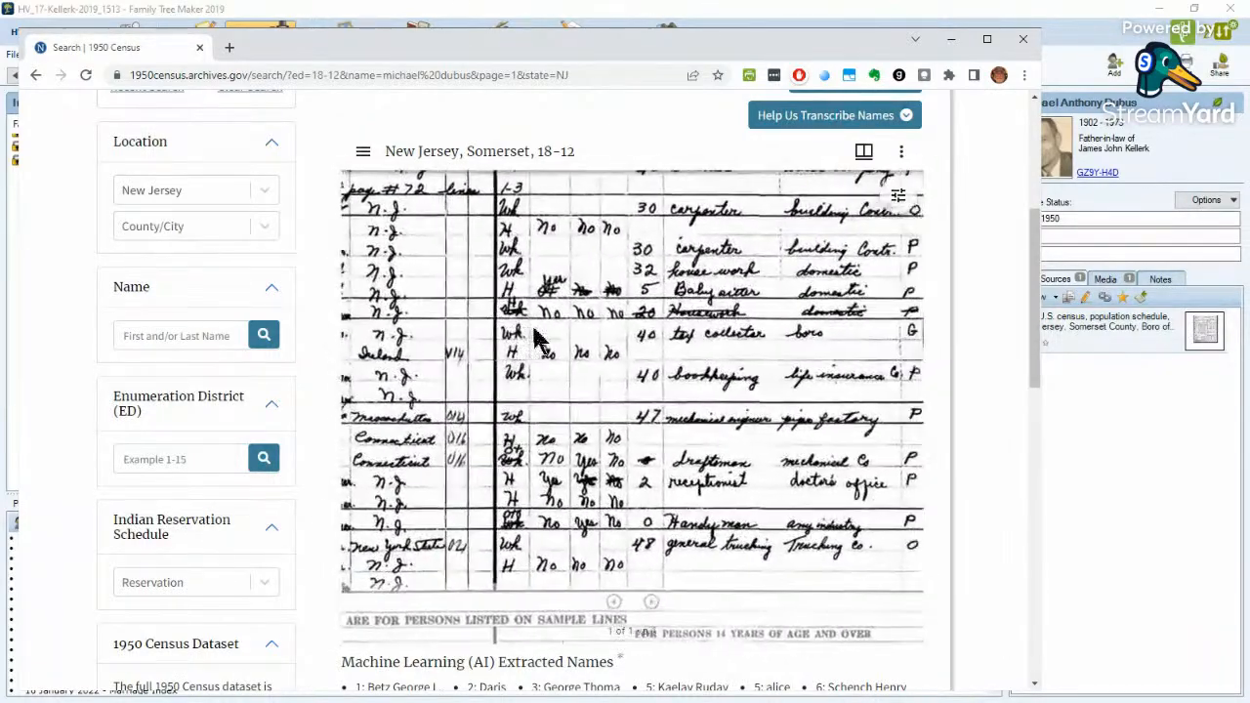
pyautogui.moveTo(628, 336); pyautogui.dragTo(596, 339)
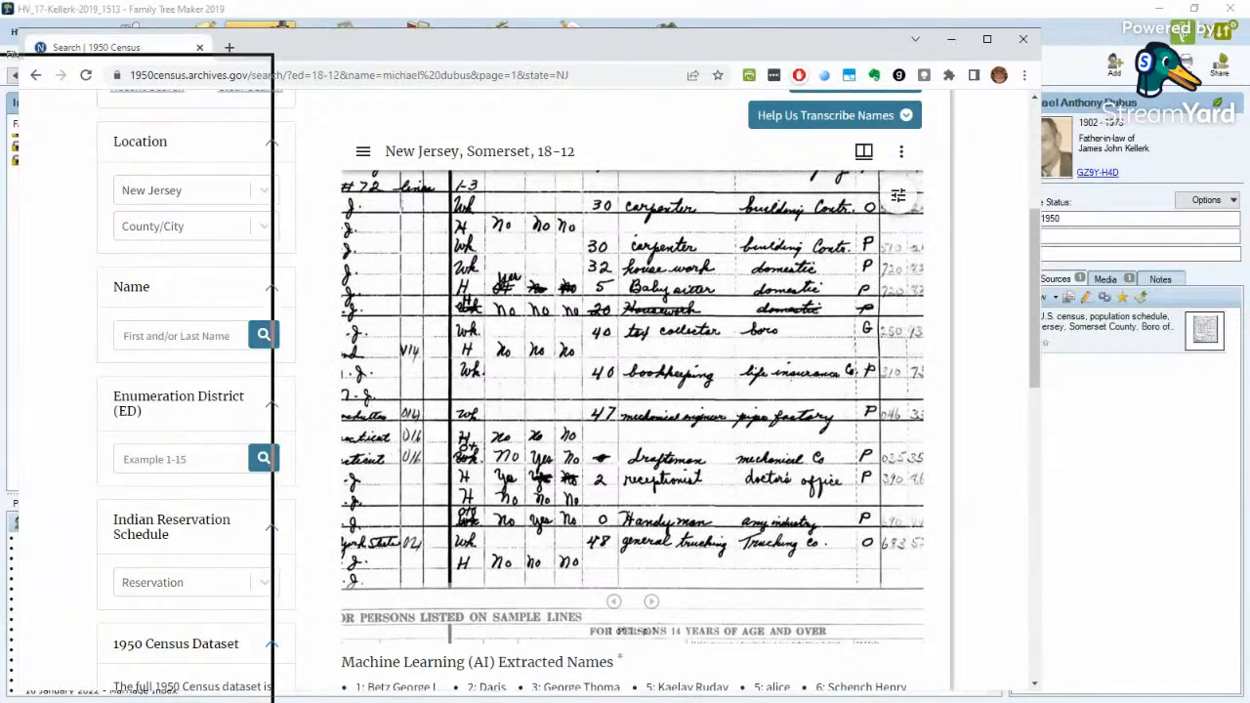
pyautogui.click(13, 105)
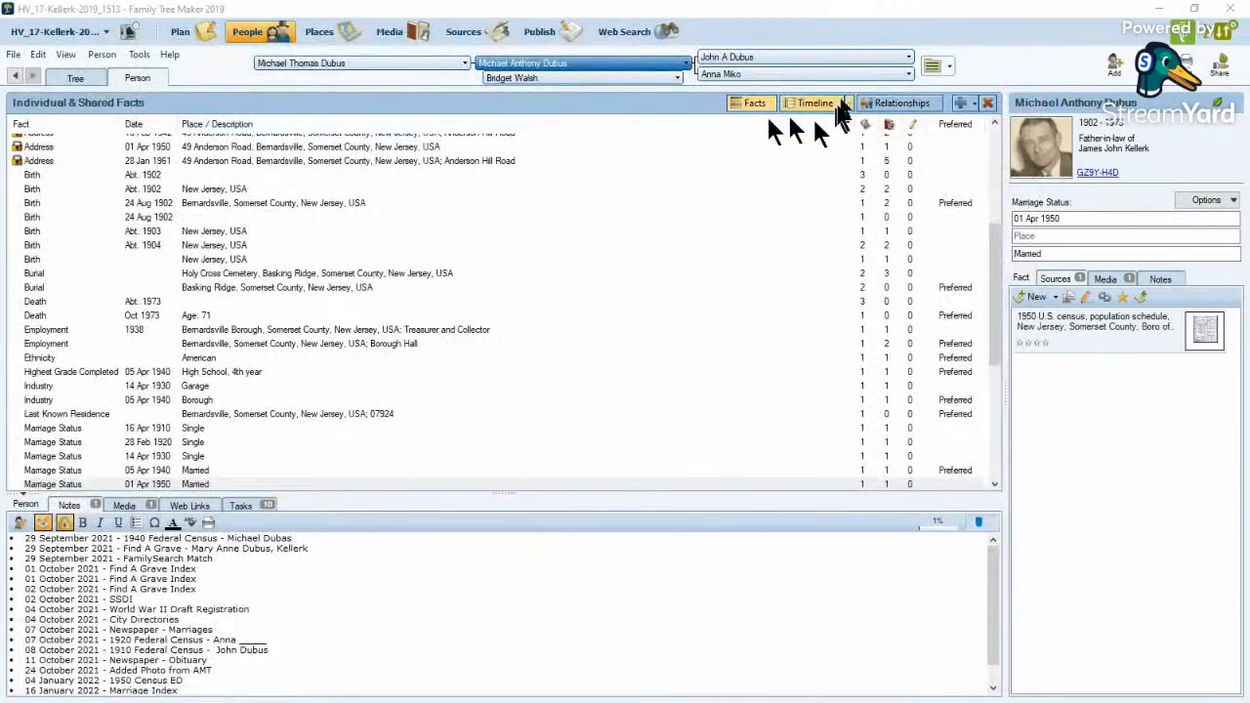
# - Add a 4/1/1950 Occupation fact 'Tax Collector' citing the copied 1950 census citation
pyautogui.click(956, 102)
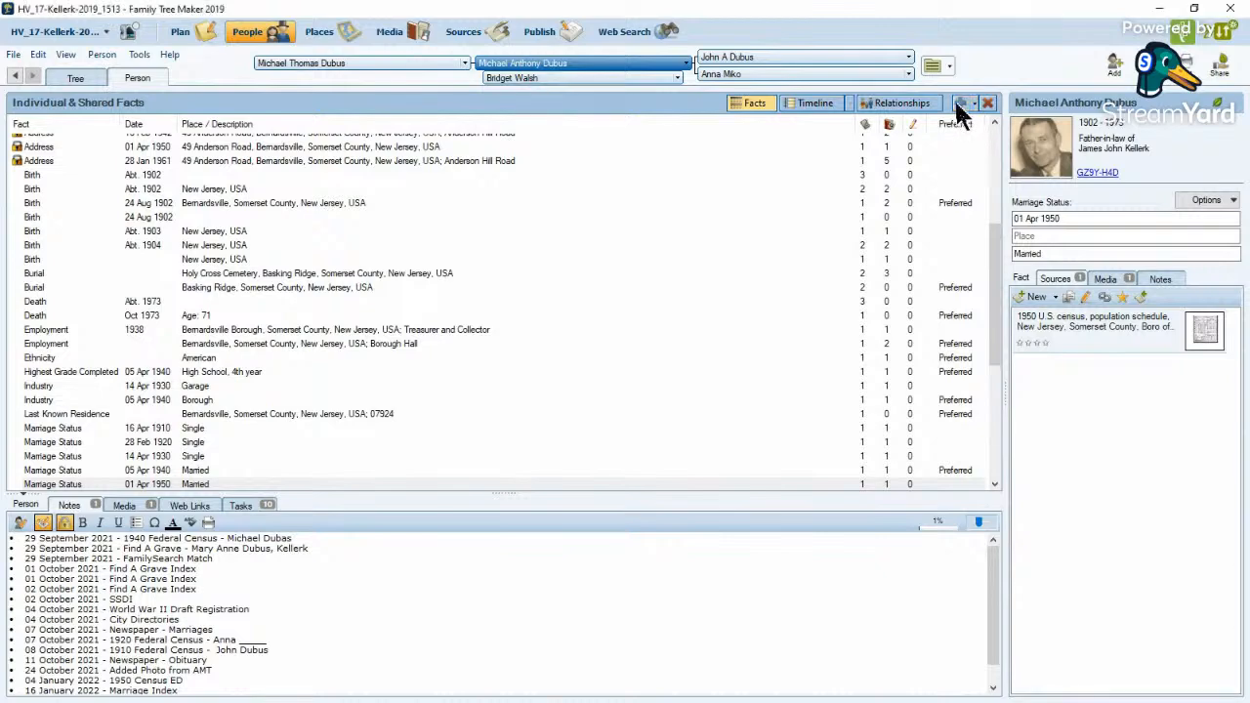
pyautogui.press('o')
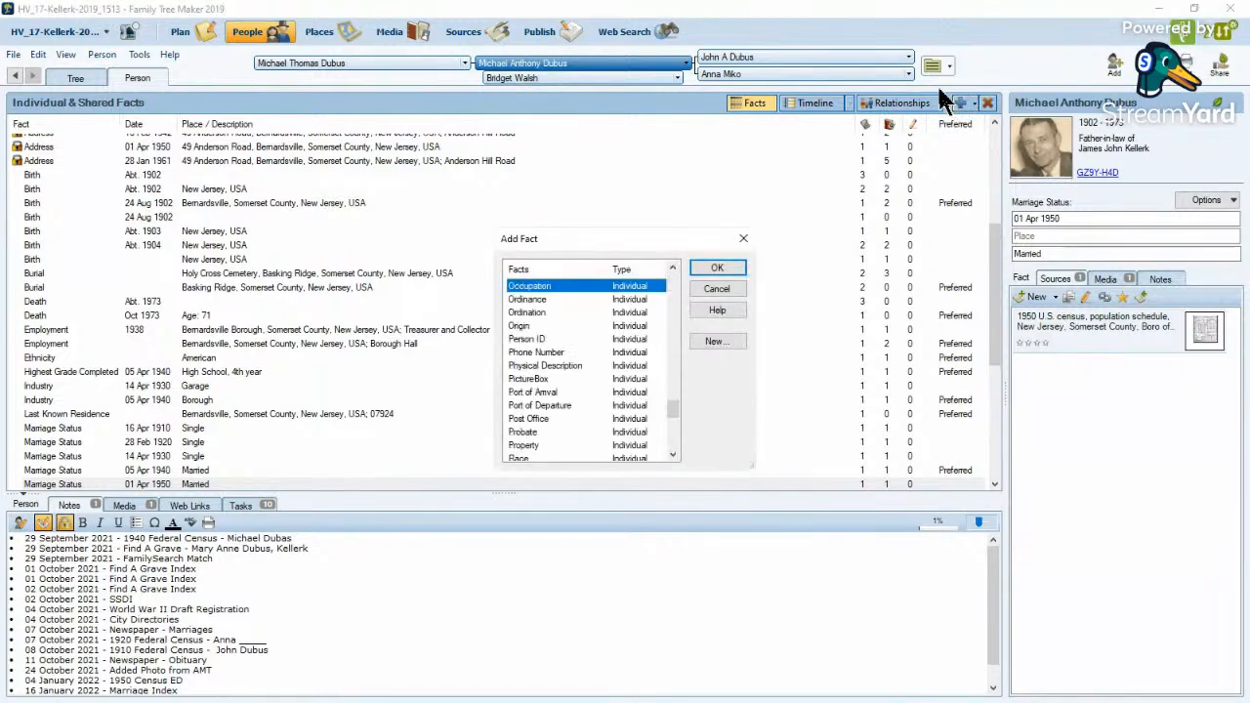
pyautogui.click(715, 267)
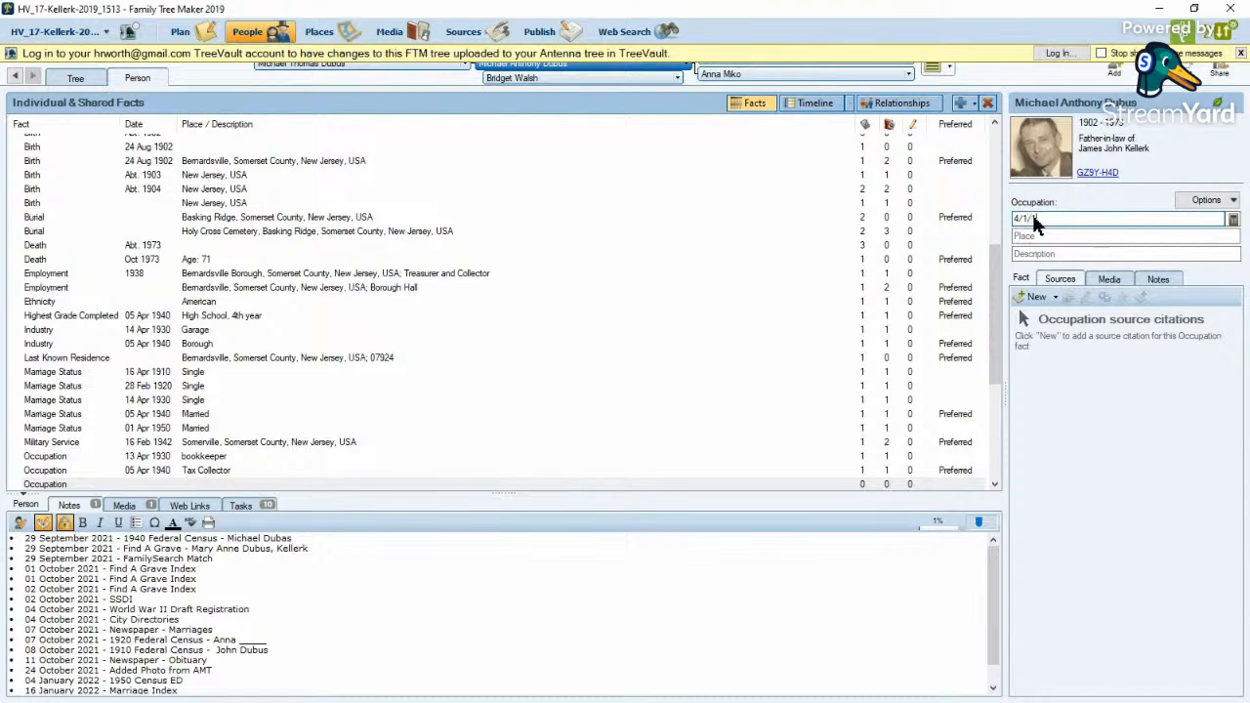
pyautogui.write('4/1/19')
pyautogui.write('50')
pyautogui.press('Tab')
pyautogui.press('Tab')
pyautogui.write('T')
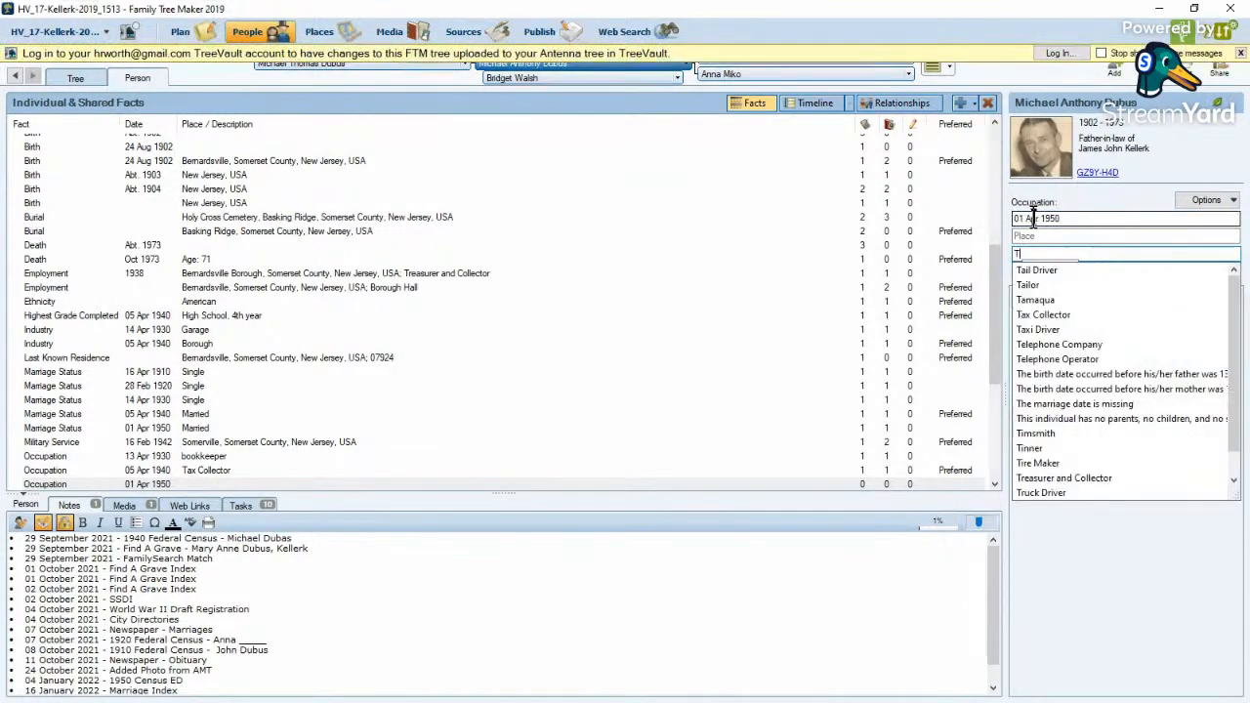
pyautogui.write('ax Coll')
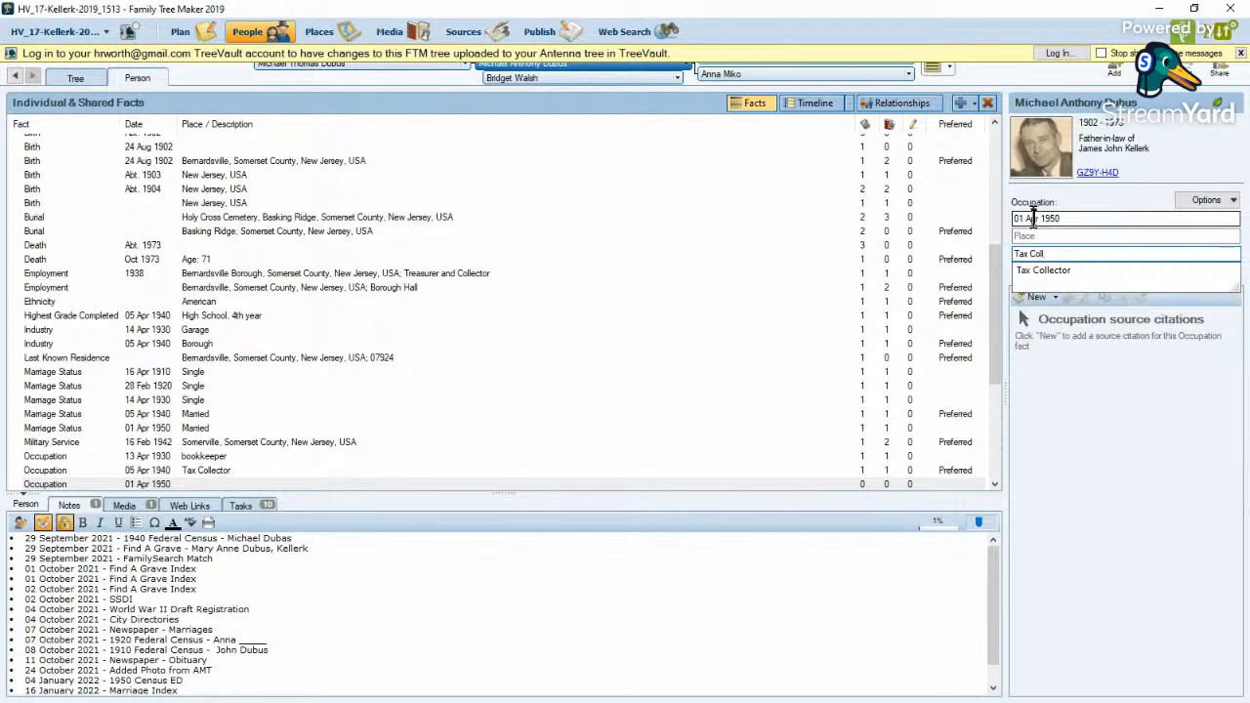
pyautogui.click(1062, 270)
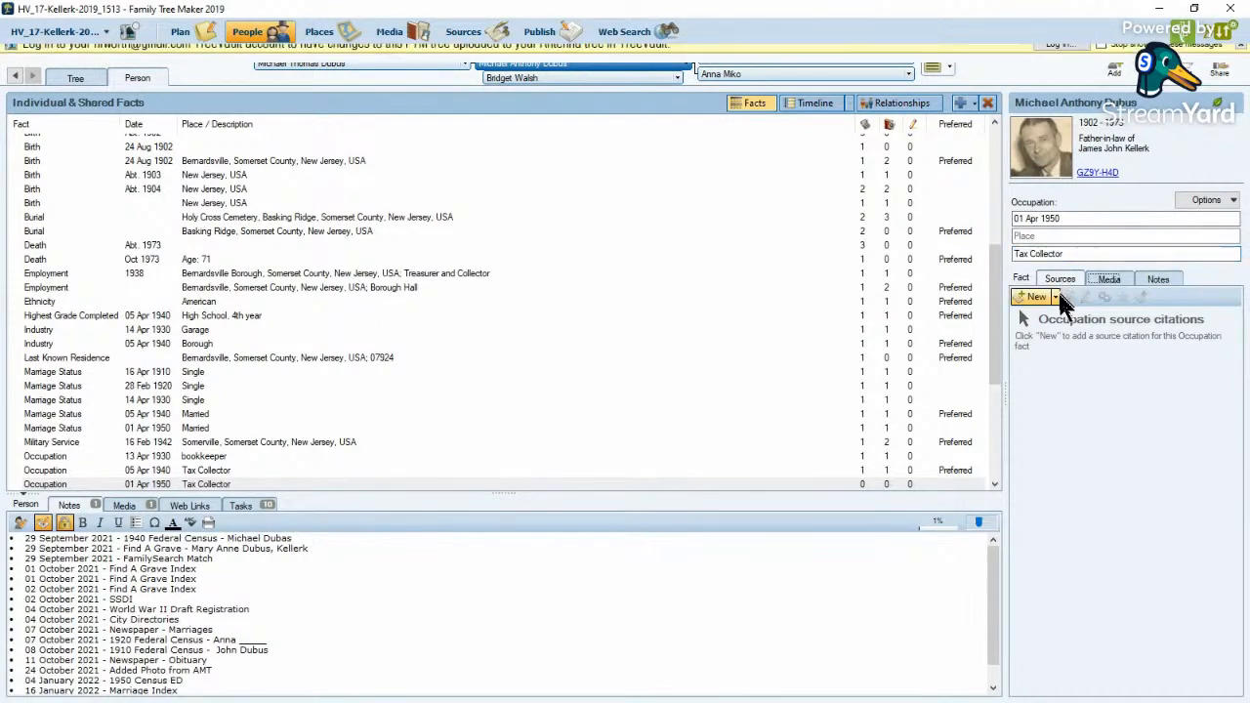
pyautogui.click(1055, 298)
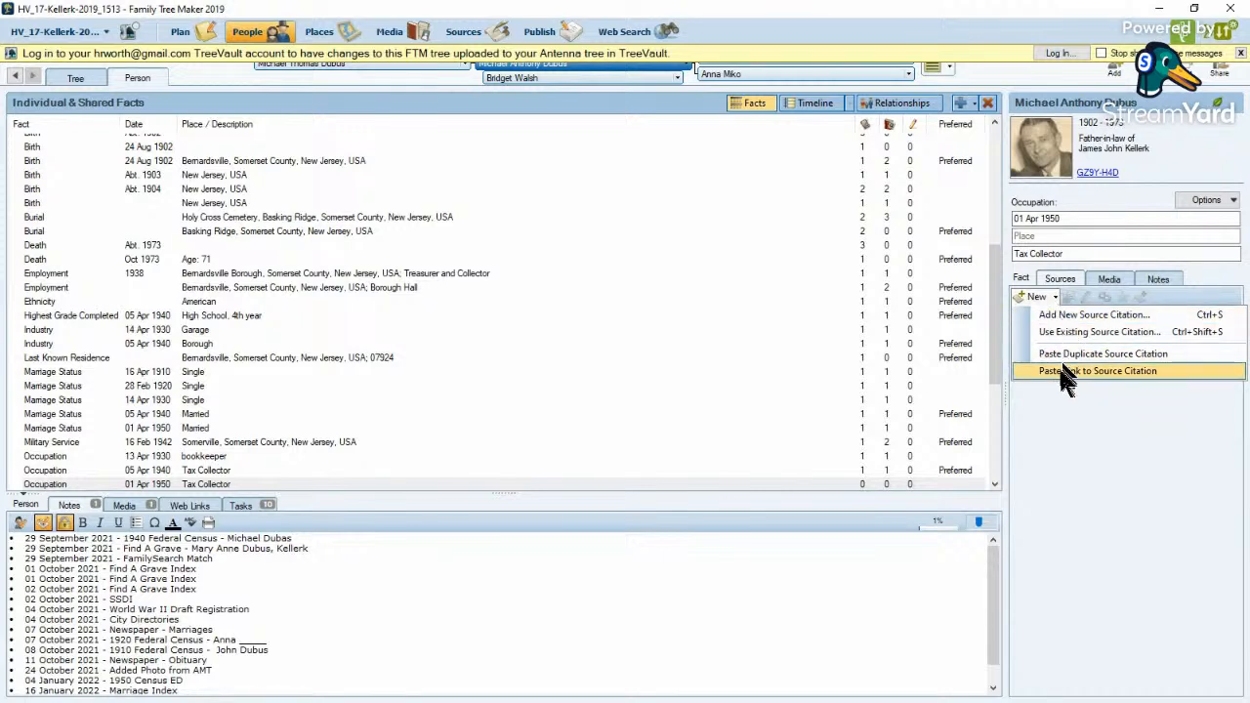
pyautogui.click(1097, 371)
pyautogui.click(962, 105)
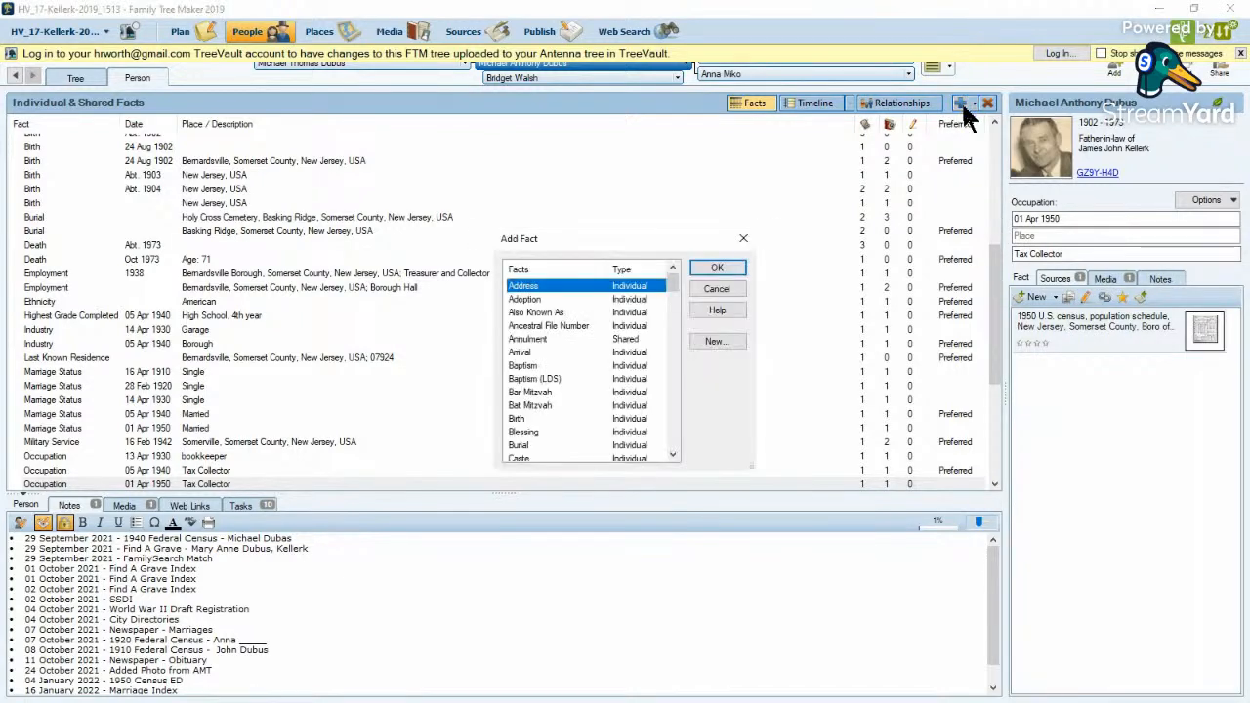
# - Add an Employment fact dated 4/1/1950
pyautogui.write('e')
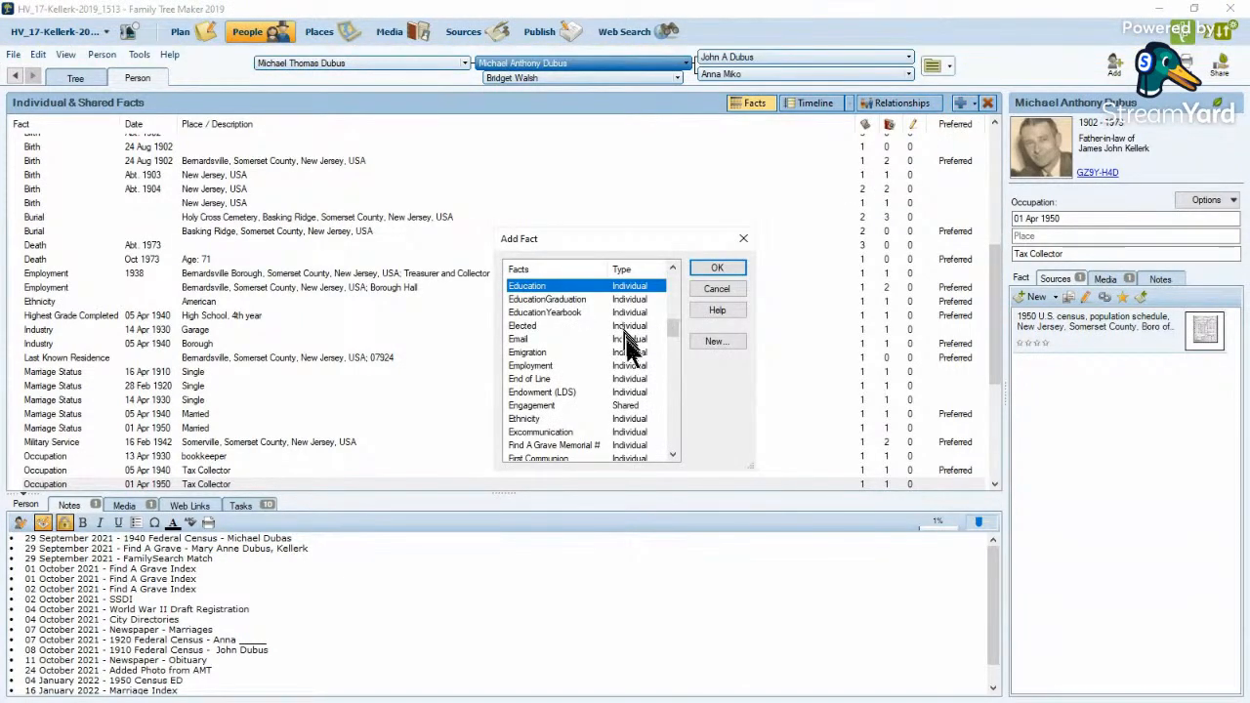
pyautogui.click(607, 405)
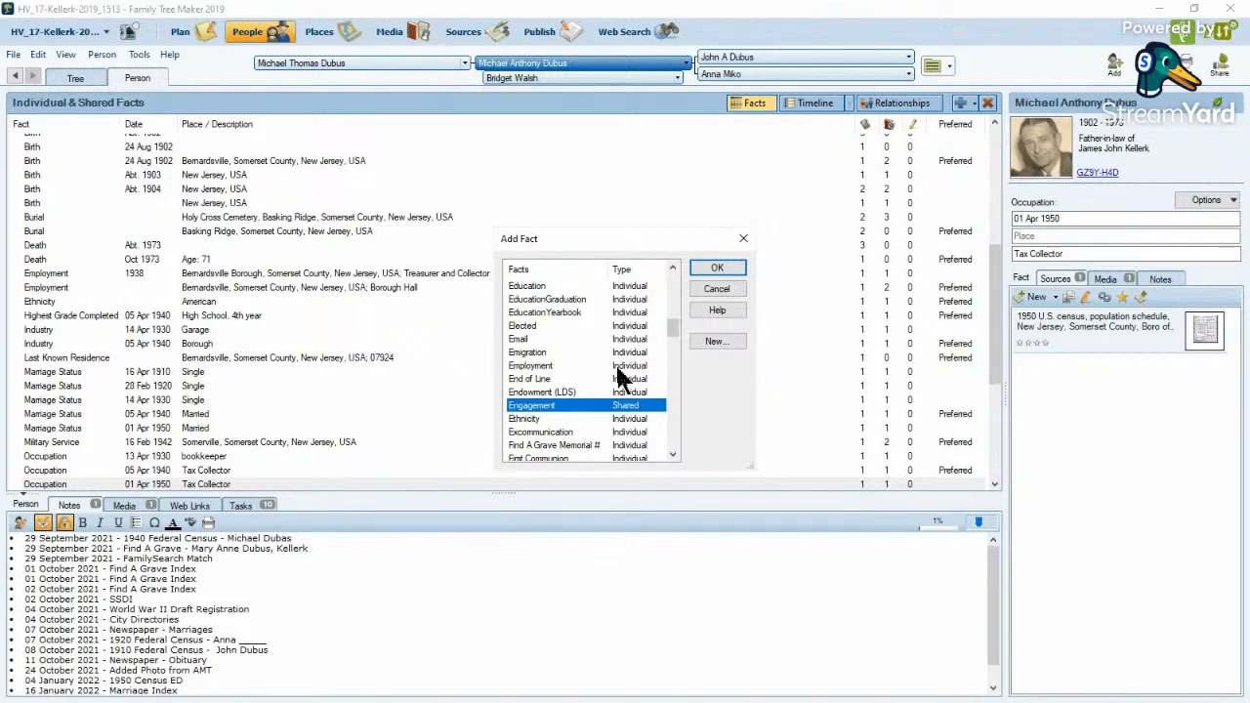
pyautogui.click(625, 365)
pyautogui.click(716, 268)
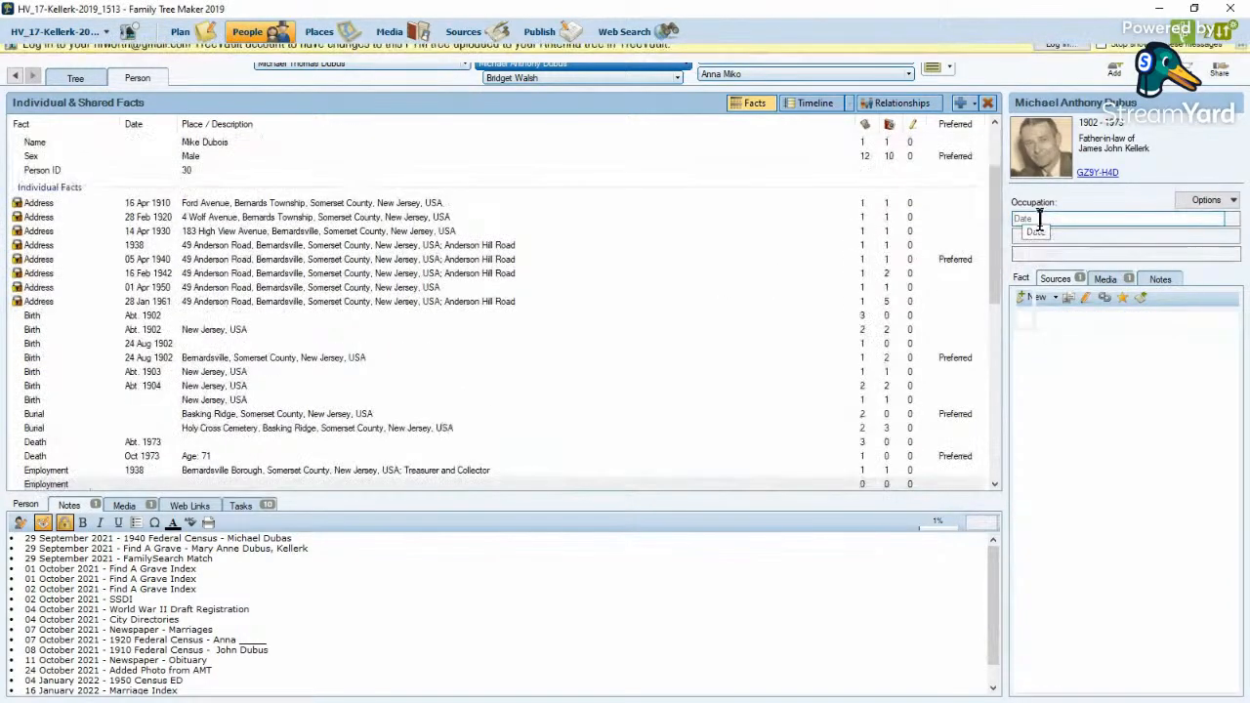
pyautogui.write('4/1/19')
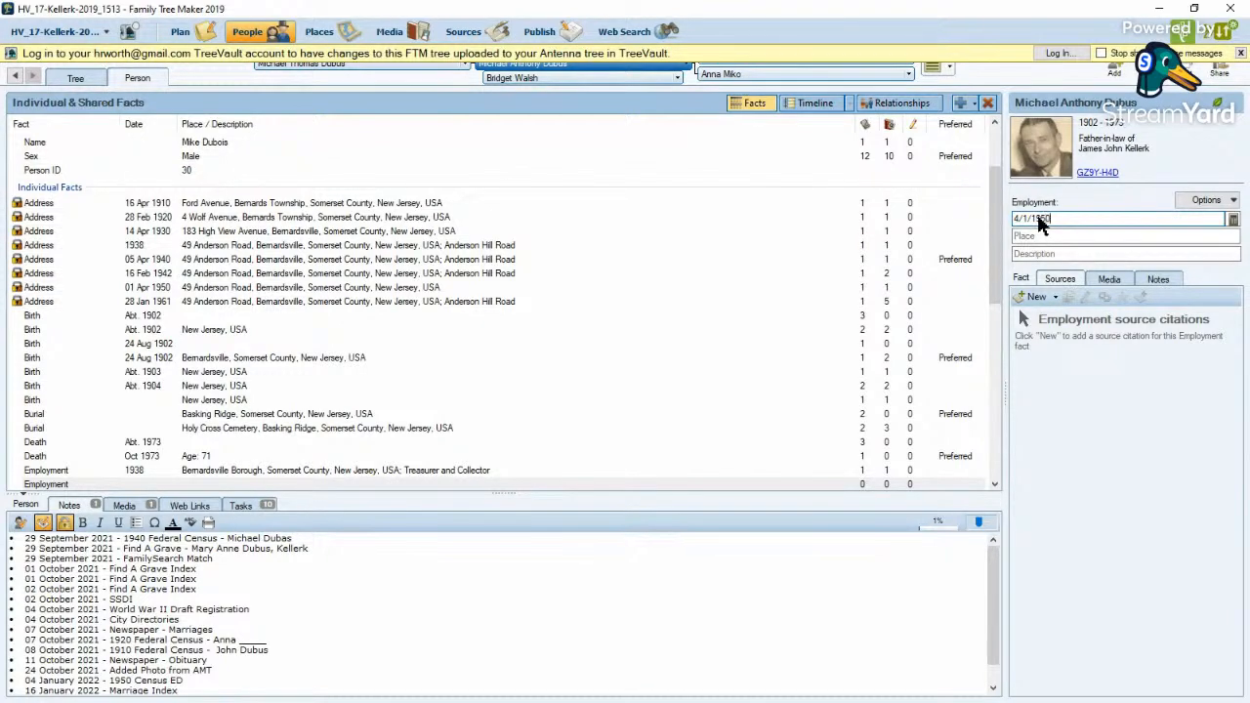
pyautogui.write('50')
pyautogui.press('Tab')
pyautogui.press('Tab')
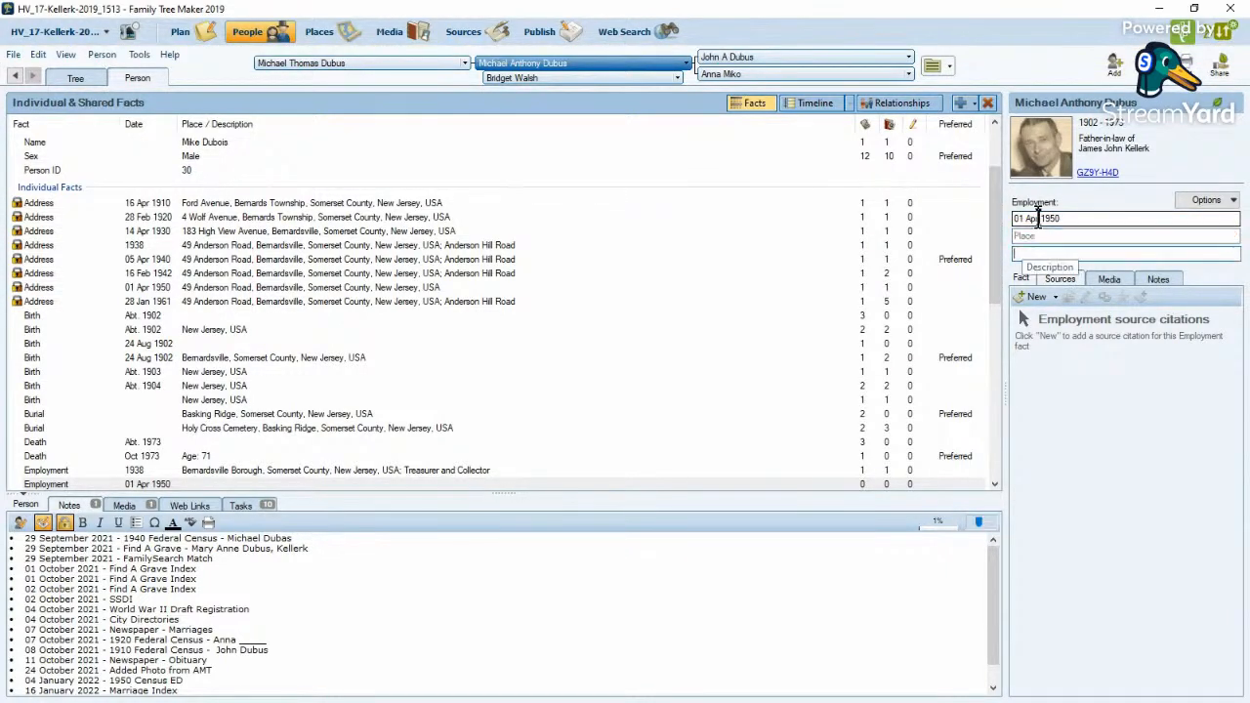
# - Describe the employment as Borough at Bernardsville Borough and link the 1950 census citation
pyautogui.write('Boro')
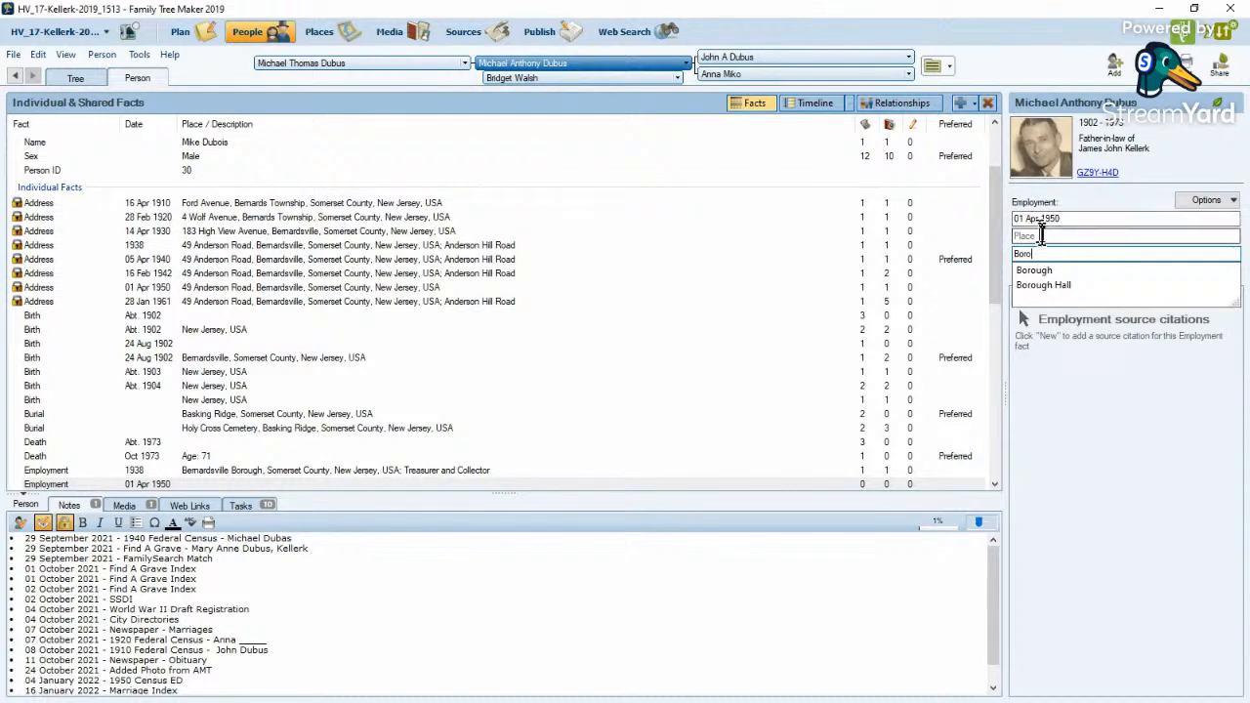
pyautogui.click(1055, 270)
pyautogui.click(1061, 236)
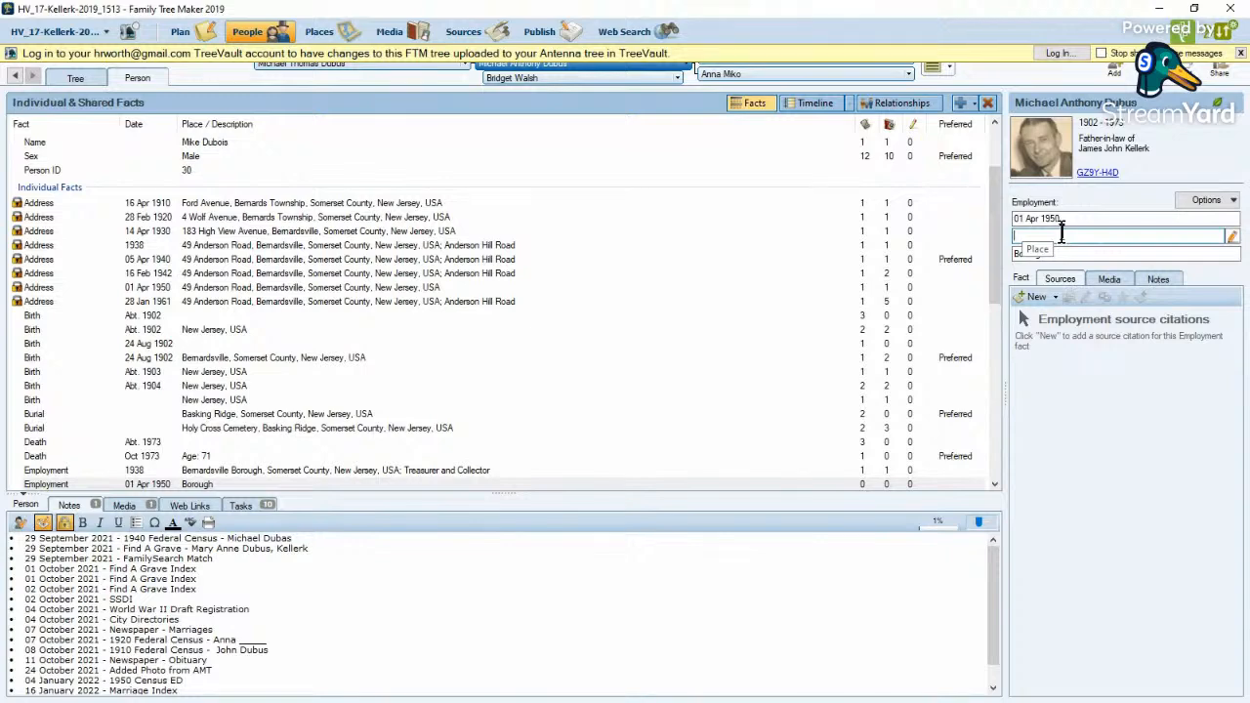
pyautogui.write('Ber')
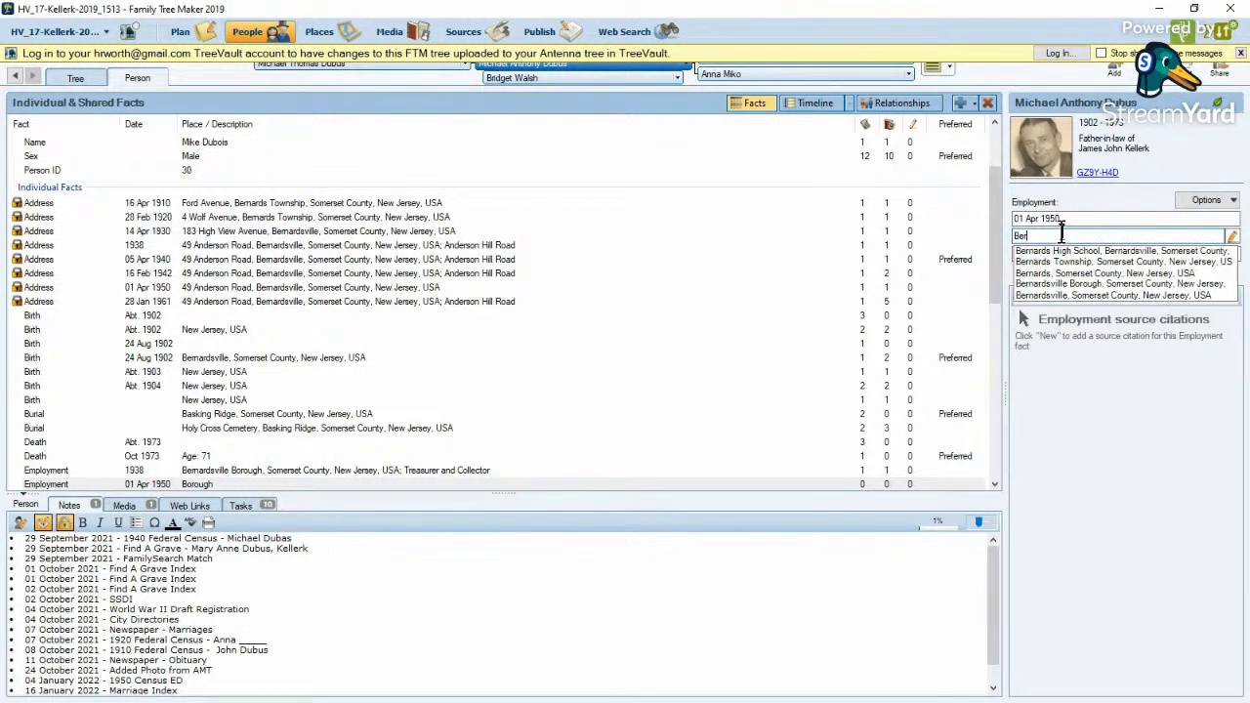
pyautogui.click(1052, 288)
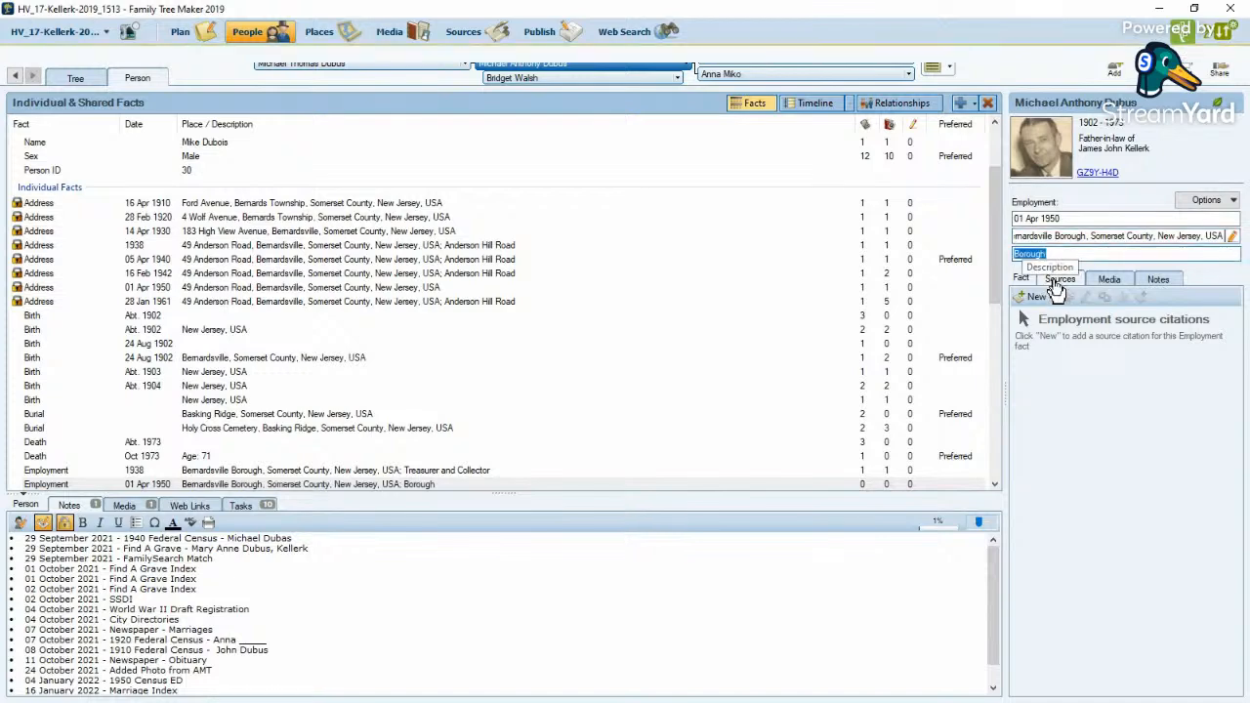
pyautogui.click(1035, 297)
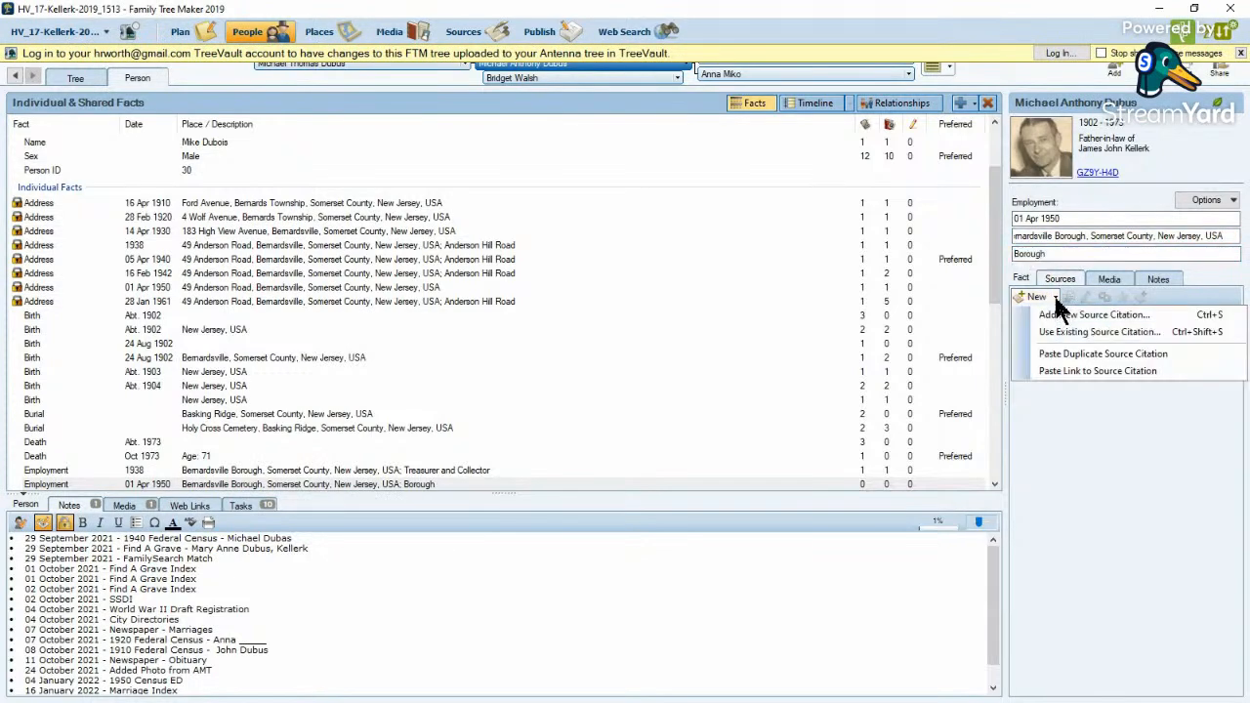
pyautogui.click(1059, 371)
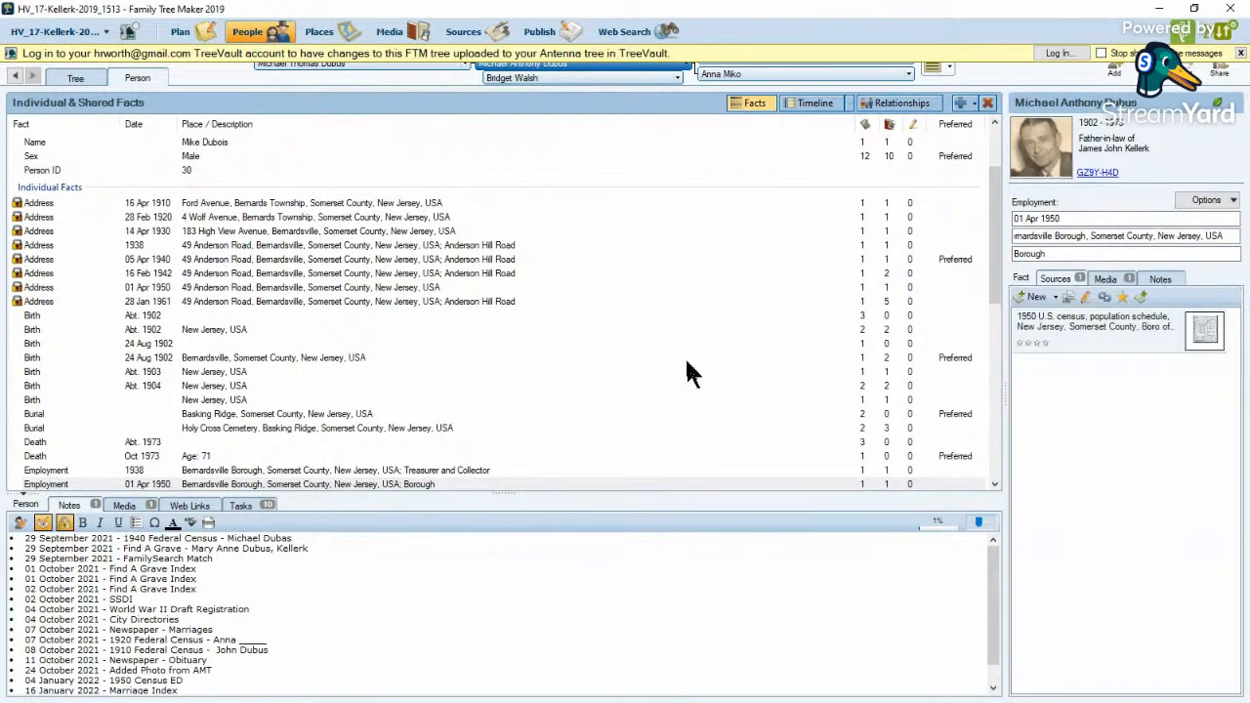
# - Mark the 01 Apr 1950 Residence fact private, then view the 1950 census citation in Sources
pyautogui.moveTo(993, 290); pyautogui.dragTo(971, 479)
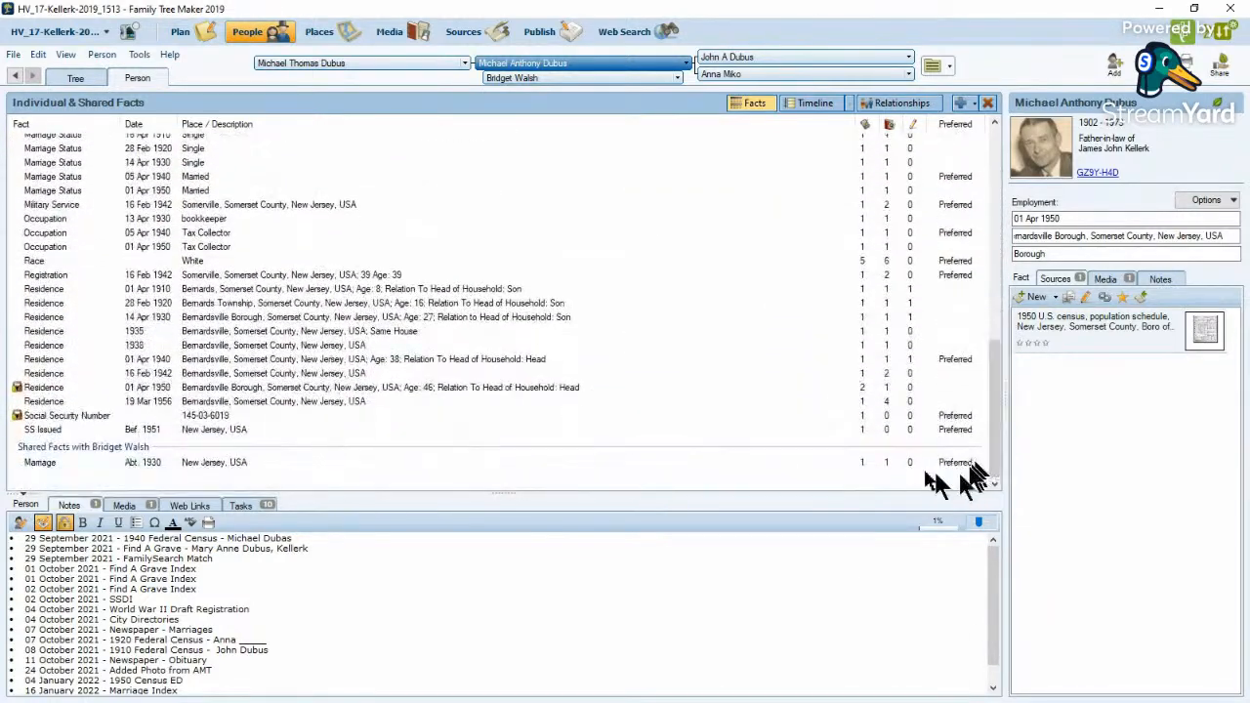
pyautogui.click(276, 390)
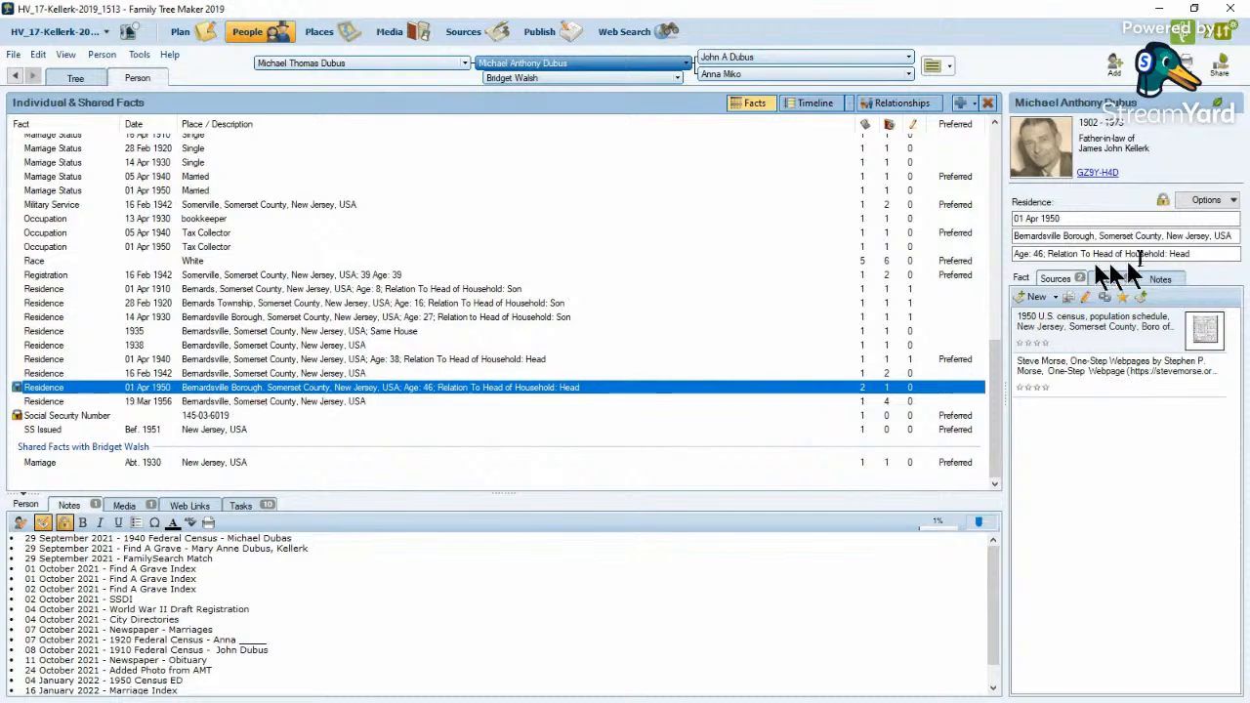
pyautogui.click(1232, 202)
pyautogui.click(1191, 236)
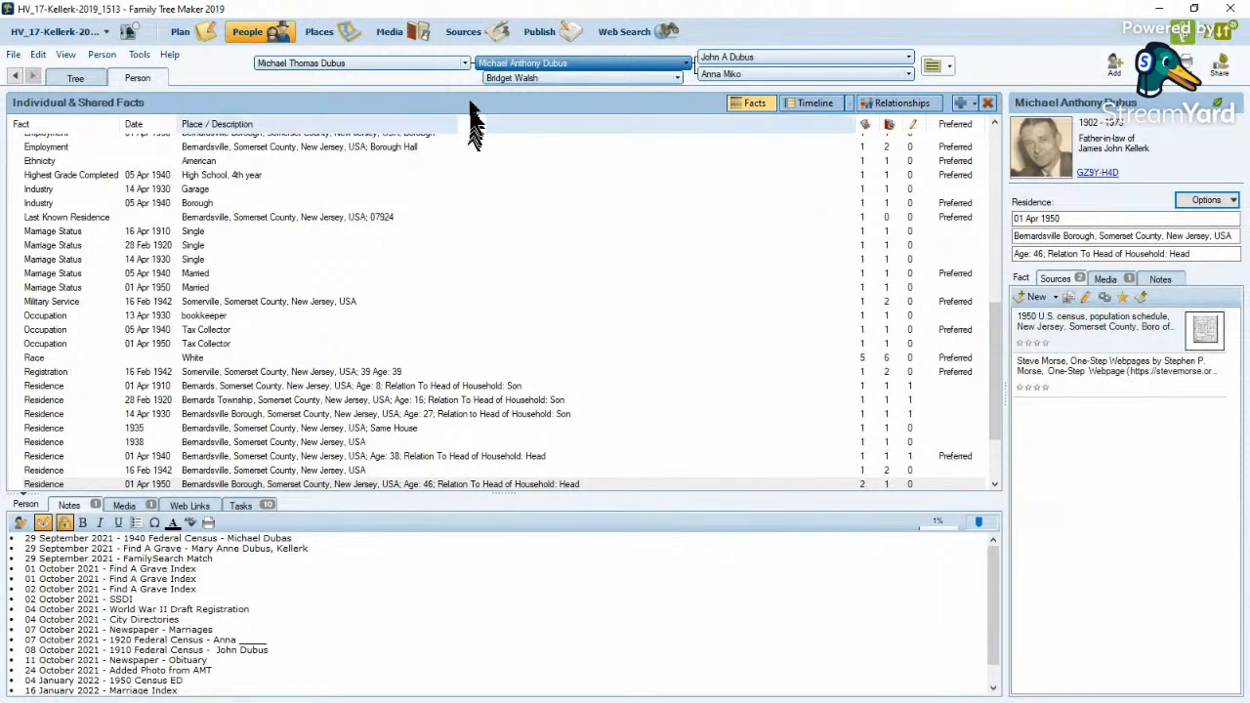
pyautogui.click(465, 41)
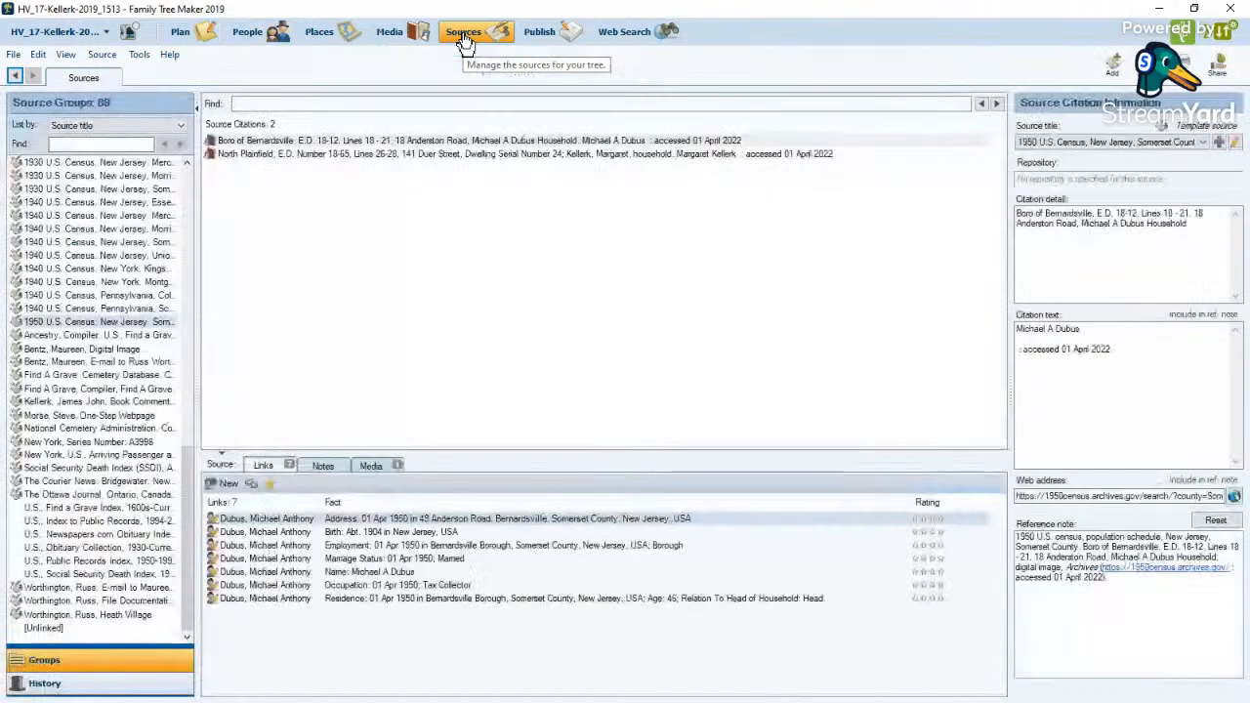
pyautogui.click(404, 140)
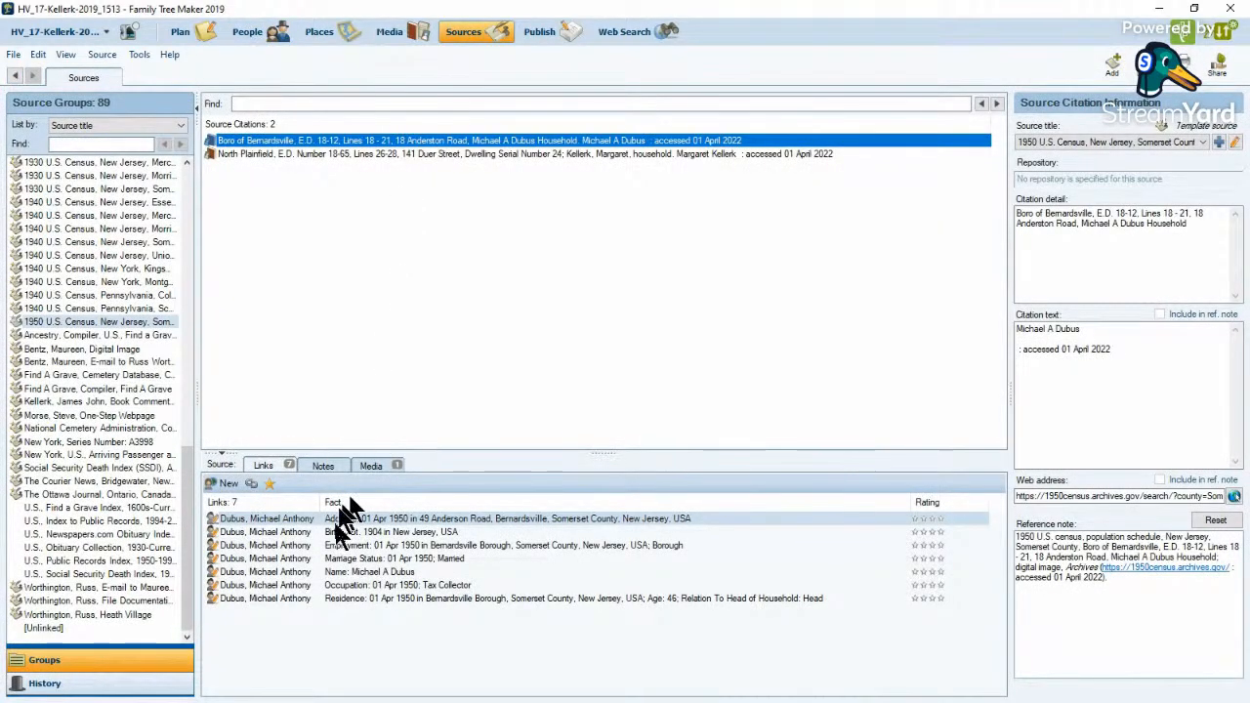